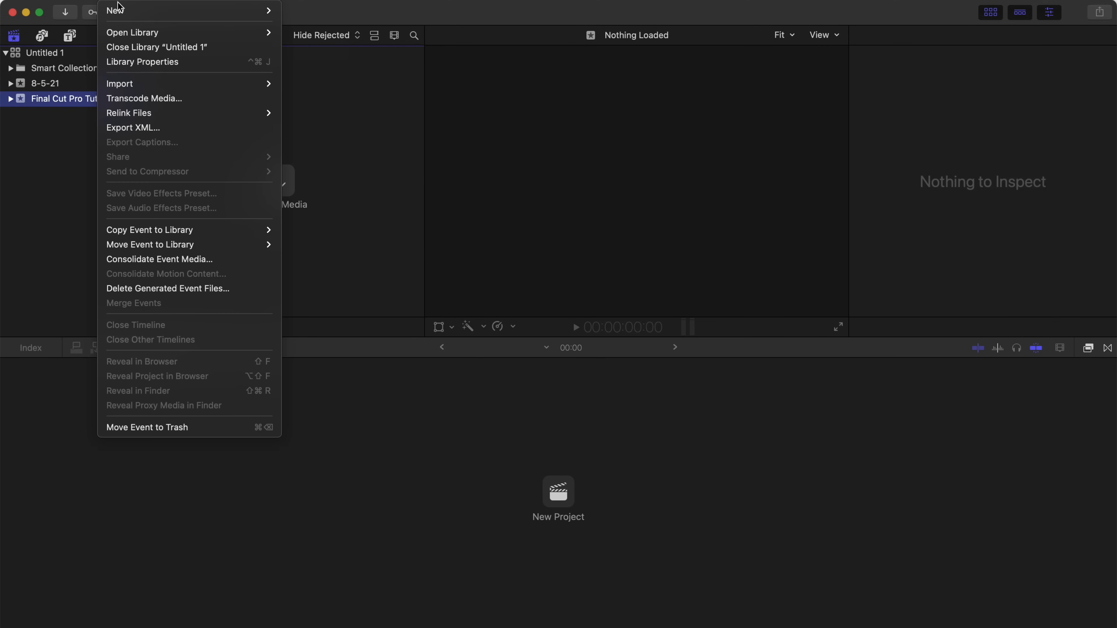
Create a new project in the Final Cut Pro Tutorial event with automatic settings, after reviewing the custom video format and resolution options.
click(293, 11)
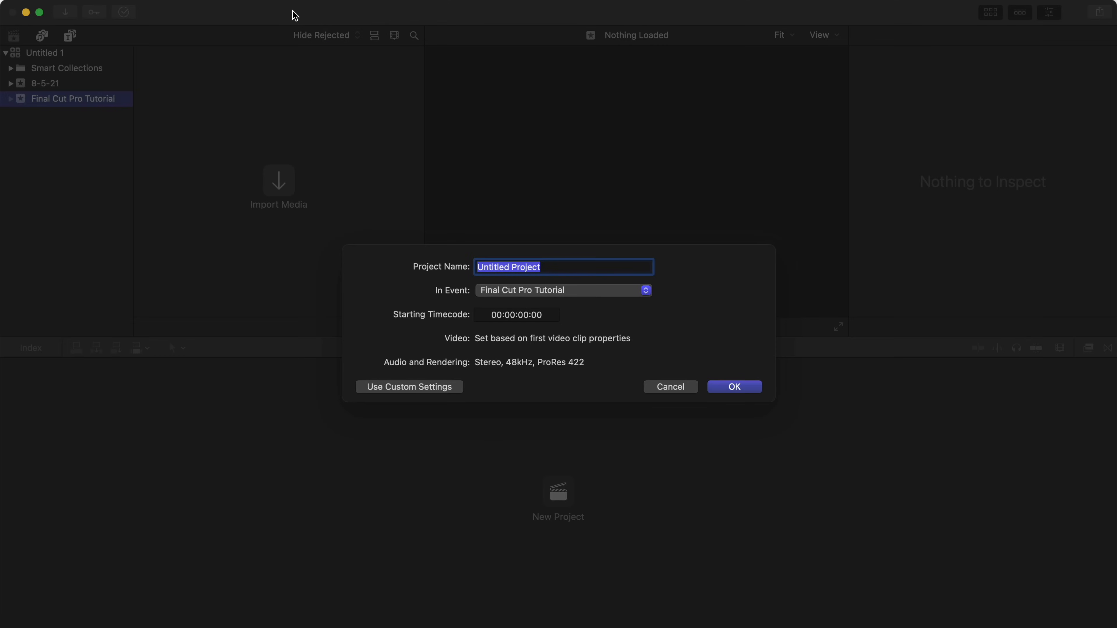
click(460, 389)
click(510, 314)
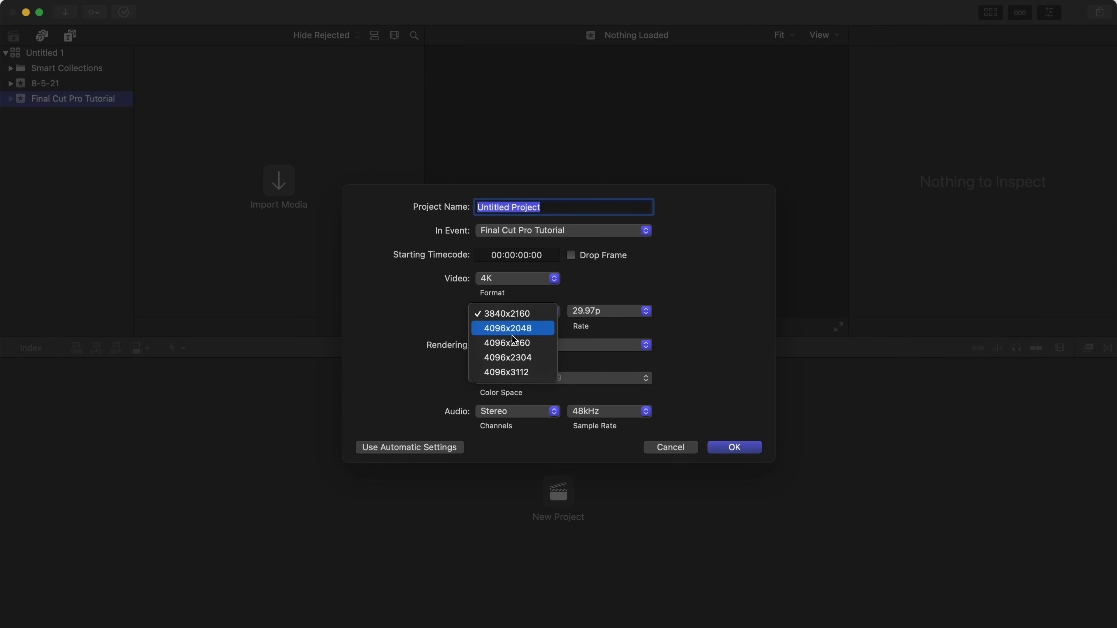
click(511, 316)
click(505, 278)
click(513, 373)
click(432, 463)
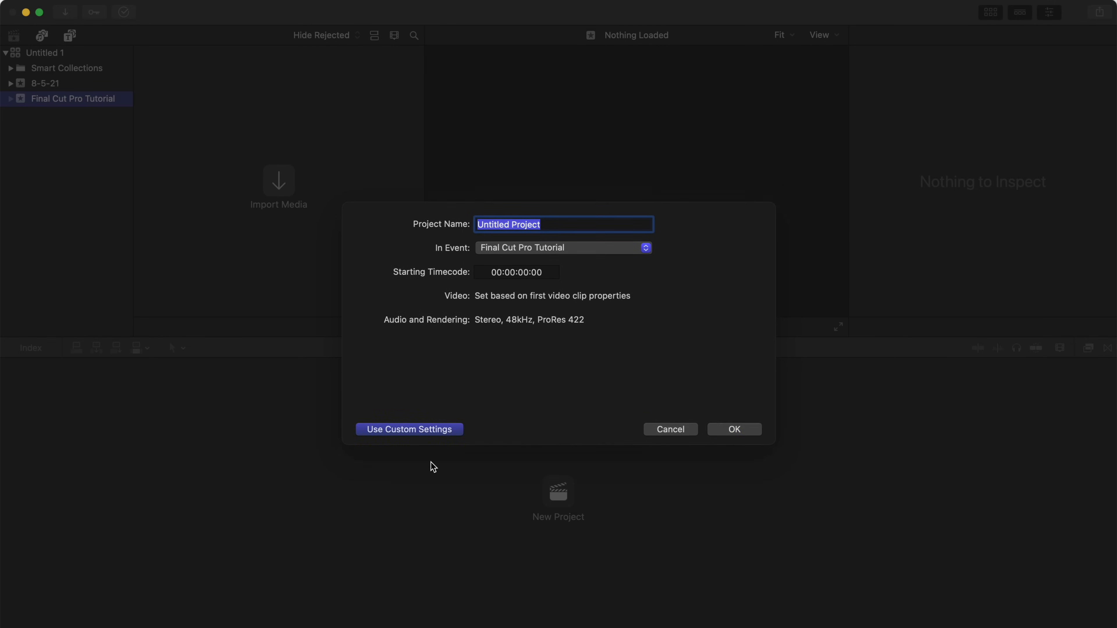
click(718, 389)
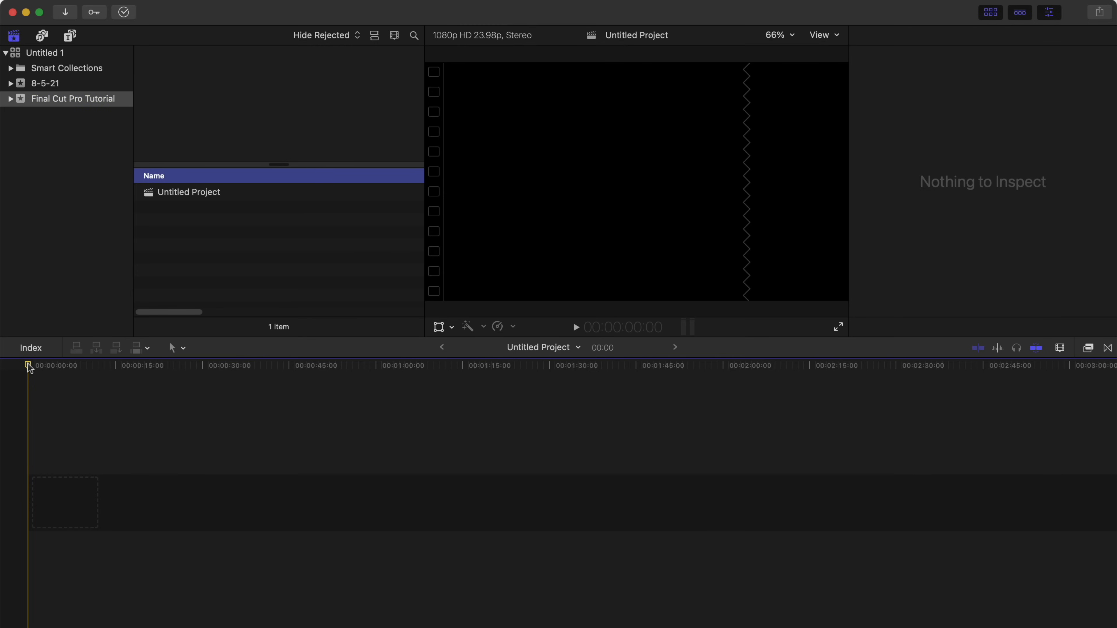
Start a media import and browse the Macintosh HD files to the FCPX Tutorial folder.
click(122, 0)
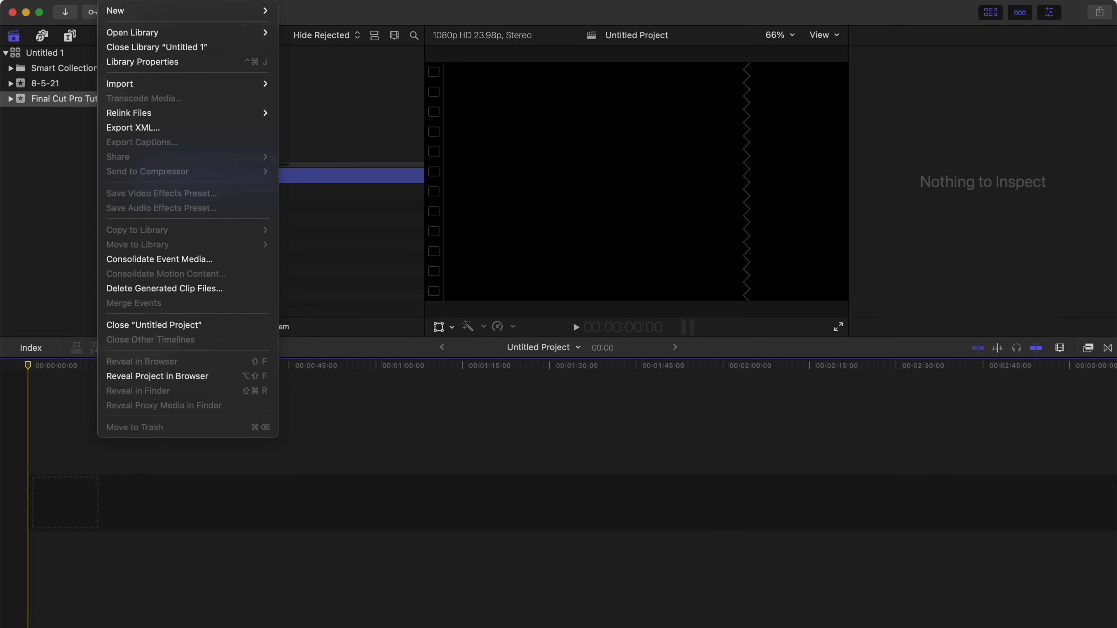
mouse_move(126, 86)
click(305, 85)
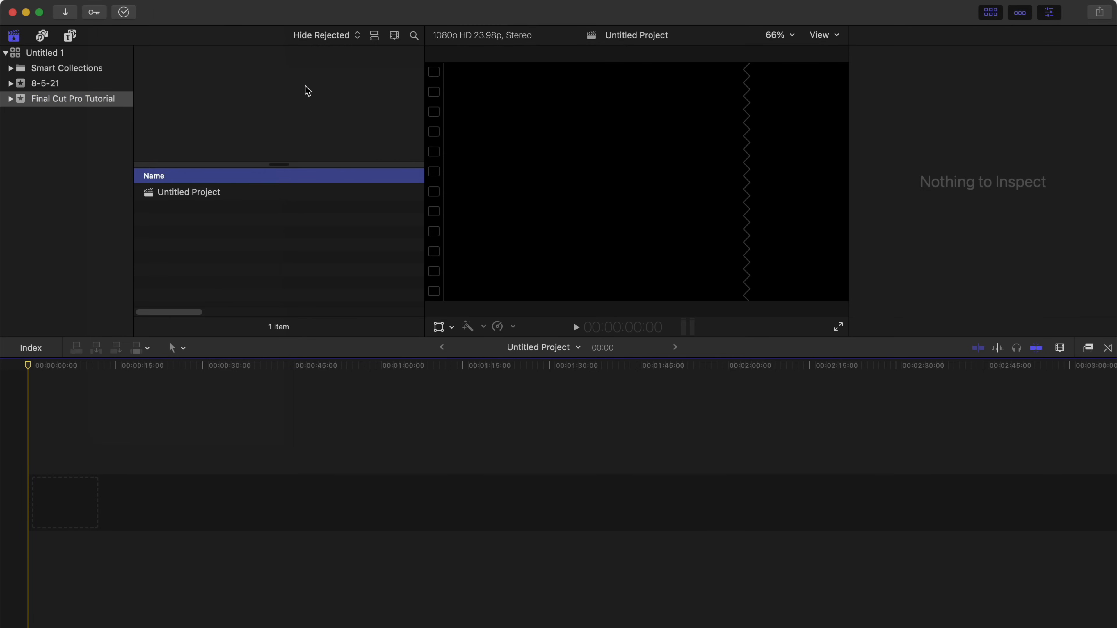
scroll(268, 525, down, 10)
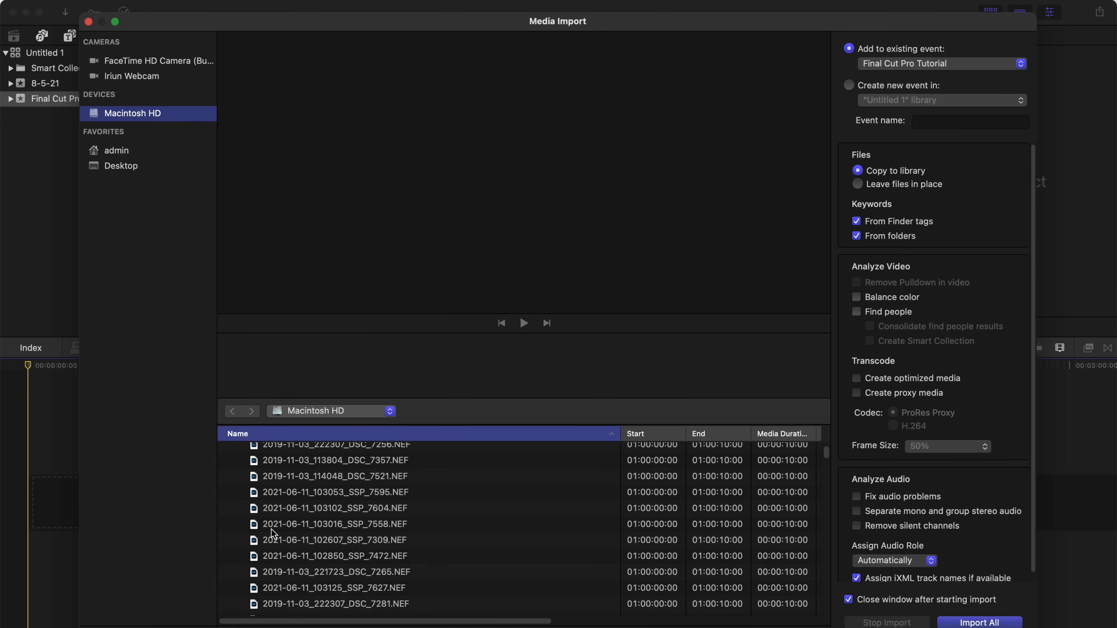
click(268, 525)
key(o)
scroll(267, 527, down, 2)
click(290, 545)
key(f)
scroll(272, 550, down, 2)
click(255, 559)
Import the Resources folder, audio_edit.wav and SSP_0100.MOV from the FCPX Tutorial folder into the Final Cut Pro Tutorial event.
scroll(277, 552, down, 3)
click(304, 536)
scroll(315, 528, down, 1)
super+click(316, 529)
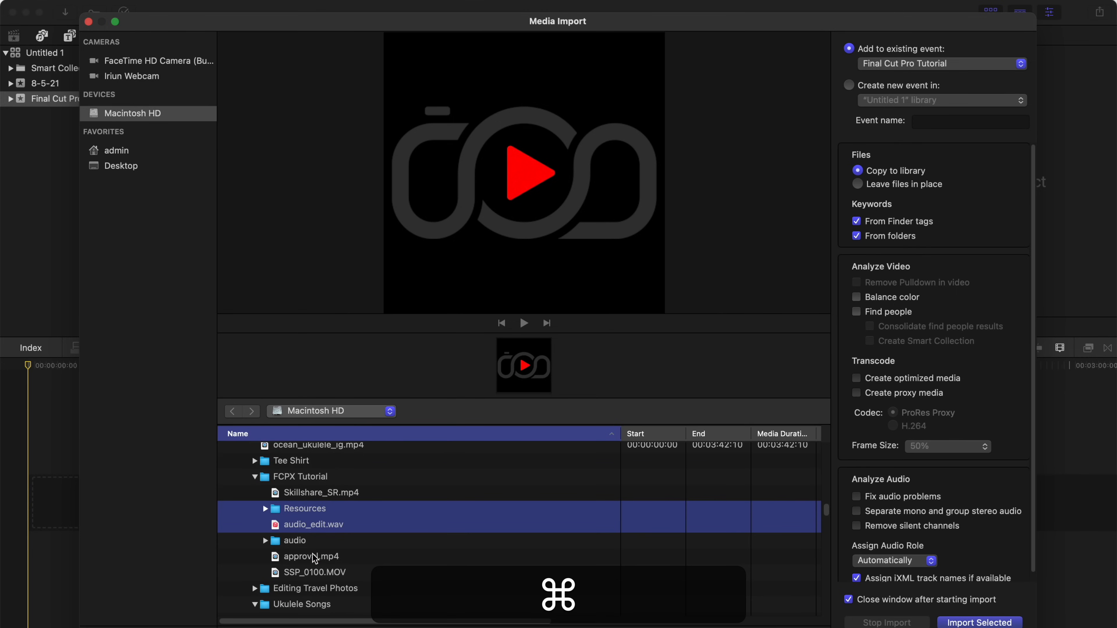
super+click(310, 573)
click(981, 624)
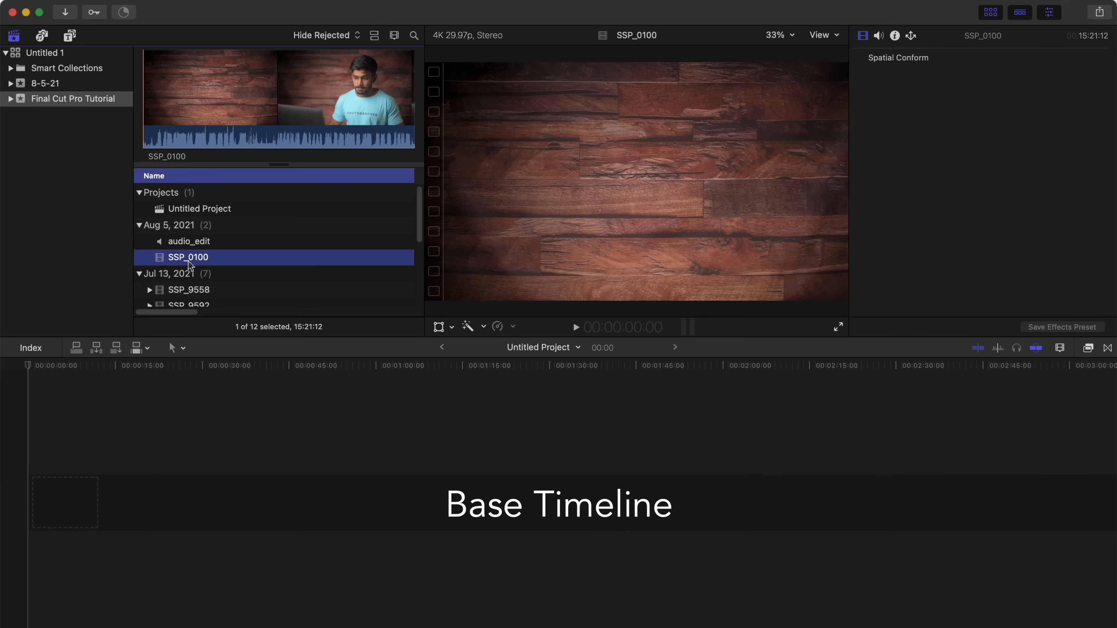
Mark a range of about 7 seconds in the SSP_0100 clip with in and out points and add it to the timeline.
drag(189, 264, 46, 511)
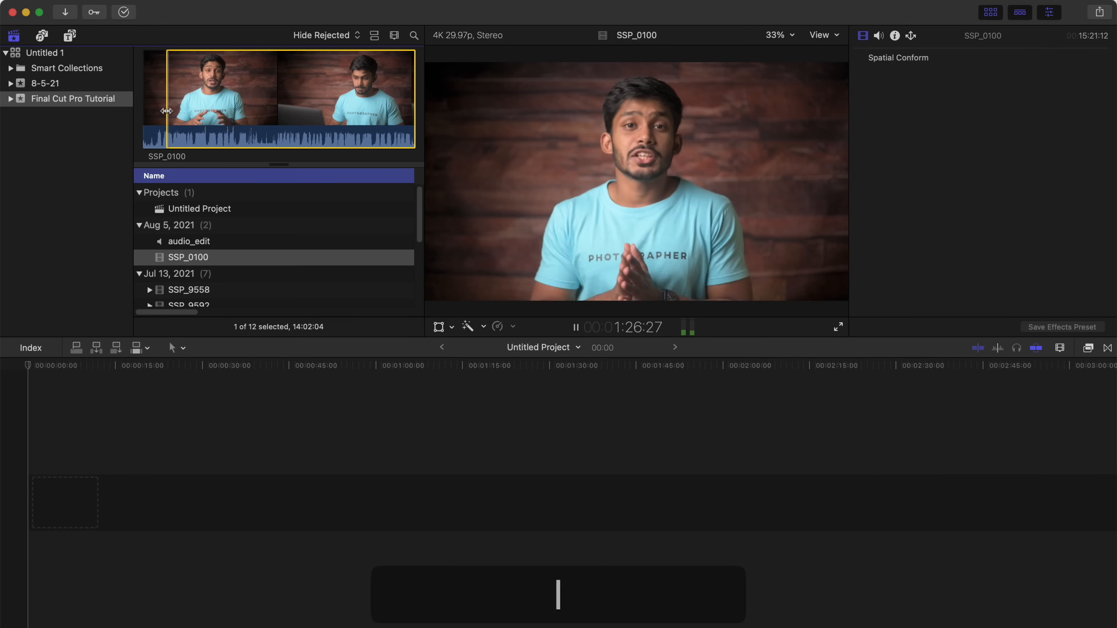
key(i)
key(space)
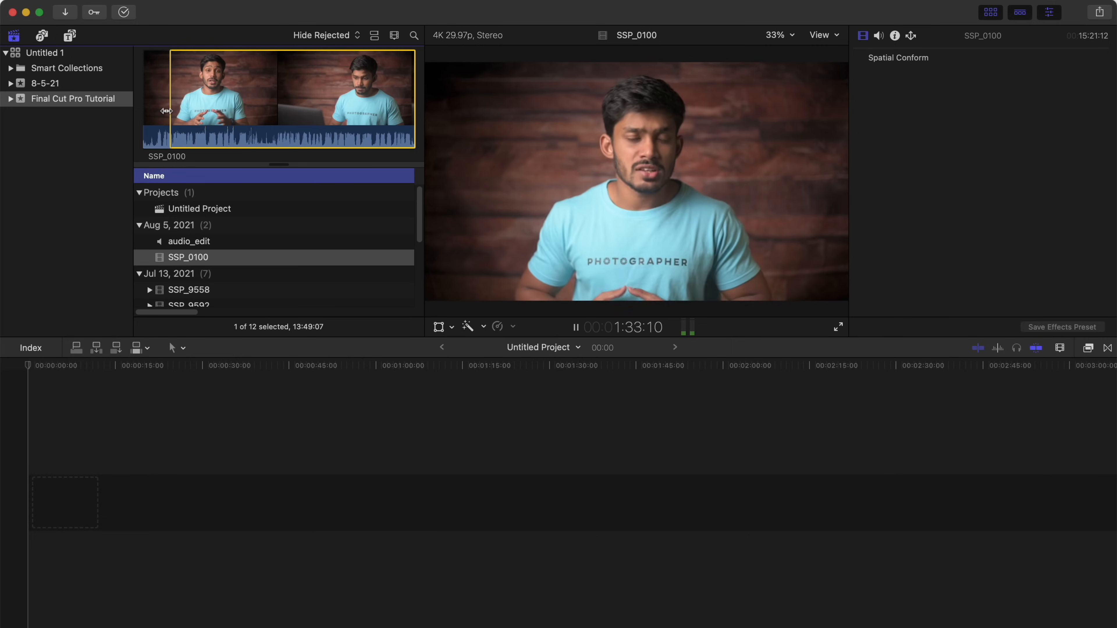
key(o)
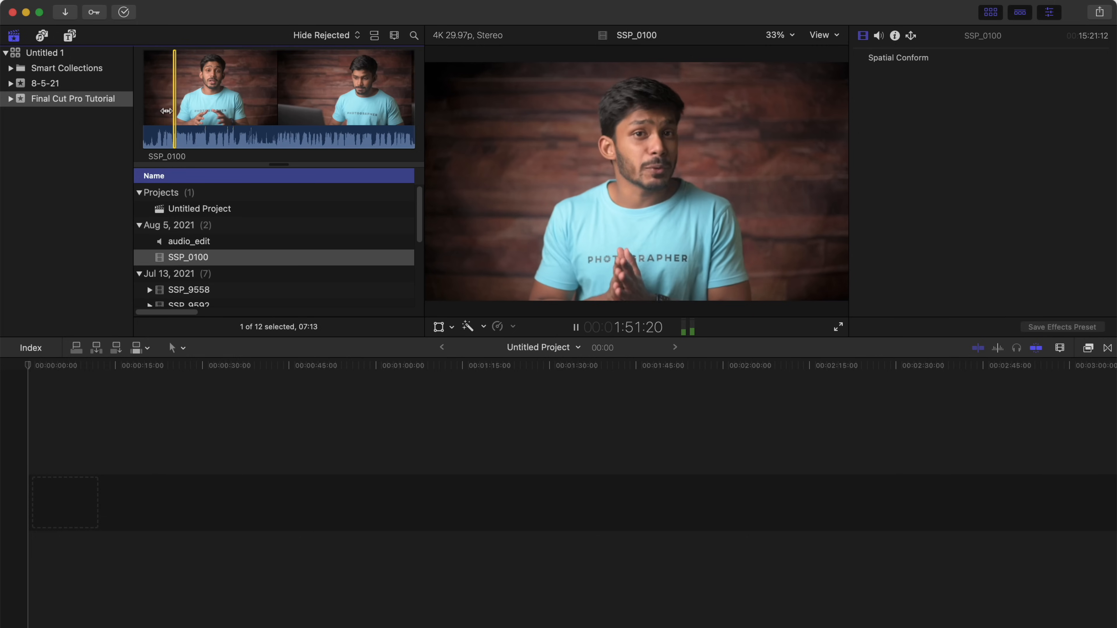
key(space)
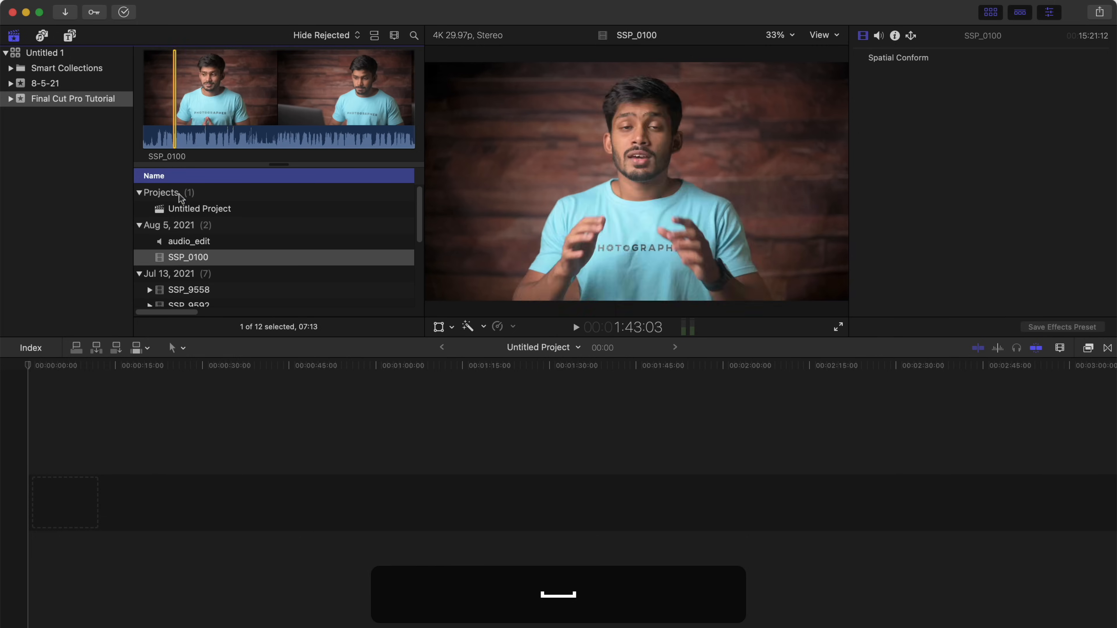
drag(180, 257, 52, 504)
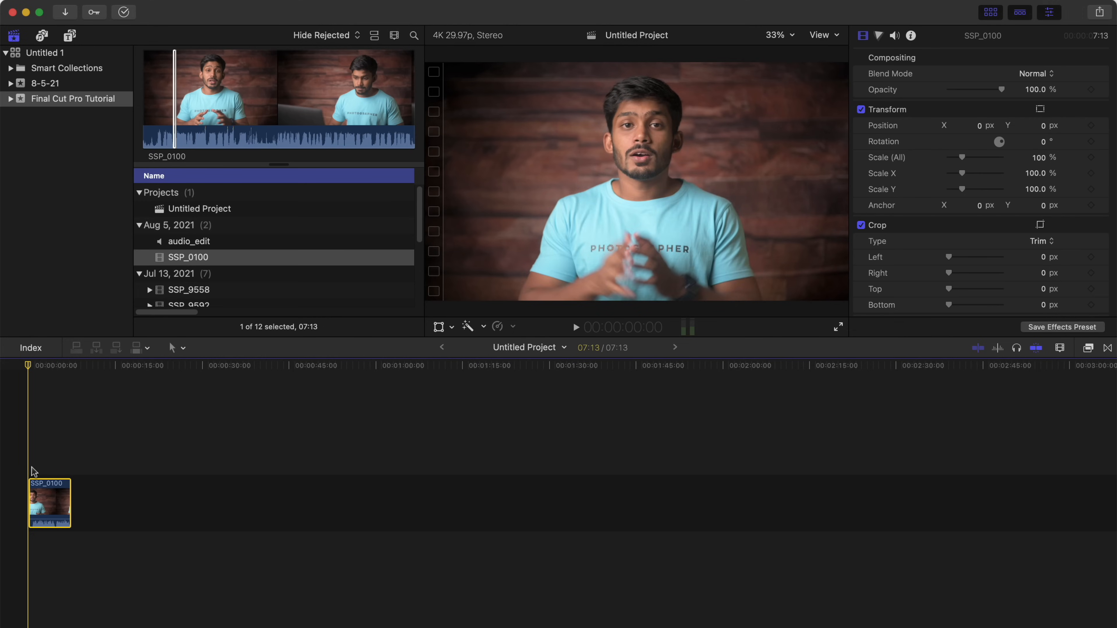
Replace the excerpt on the timeline with the whole SSP_0100 clip and play it back.
key(BackSpace)
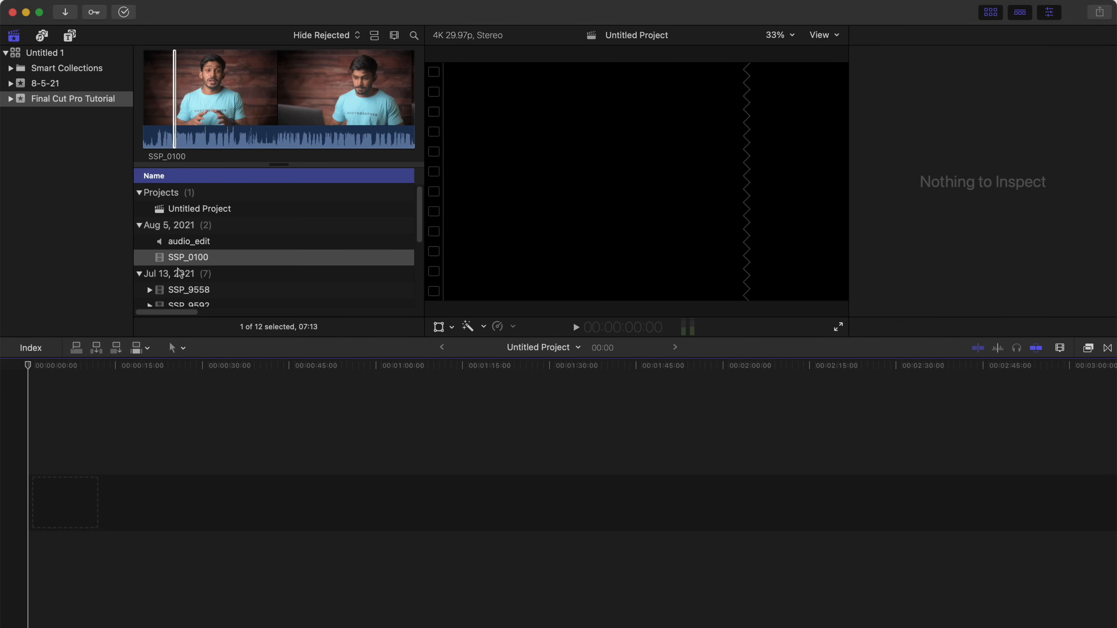
drag(176, 260, 30, 524)
click(693, 418)
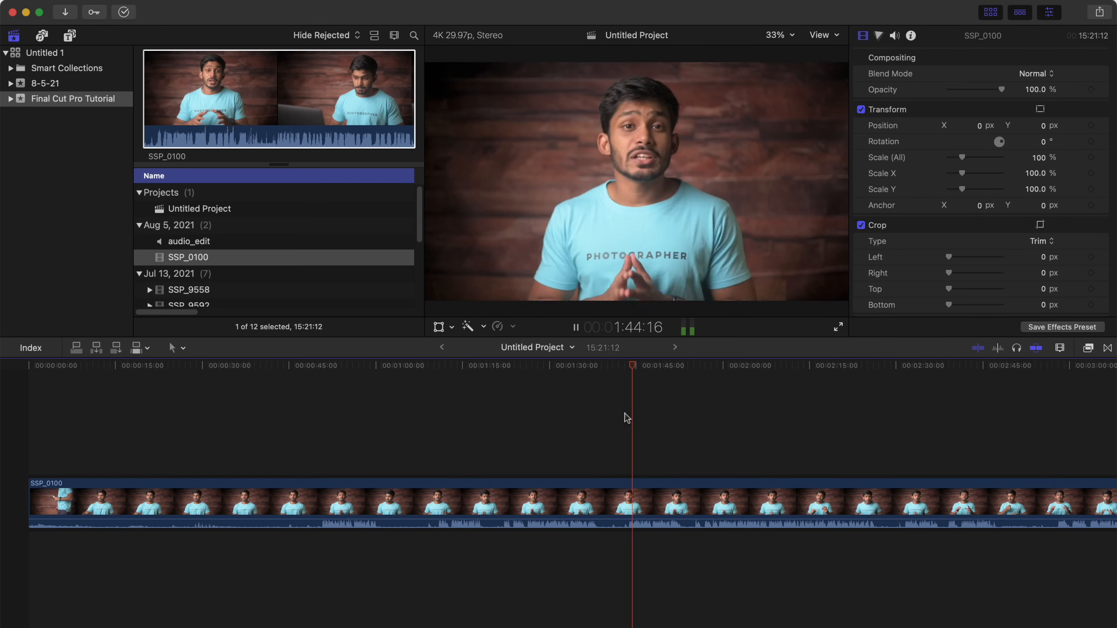
key(space)
Split the SSP_0100 clip at about 1:11, 1:13 and 1:18, and delete the clips from the timeline.
scroll(439, 495, up, 5)
click(439, 497)
key(super+b)
key(super+b)
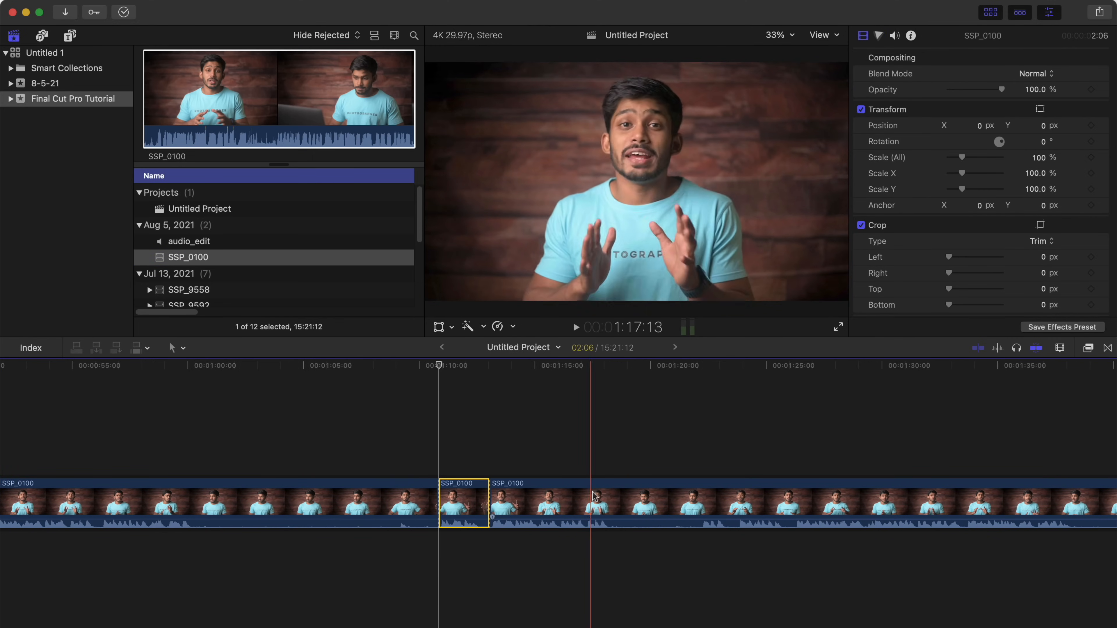
click(611, 497)
key(super+b)
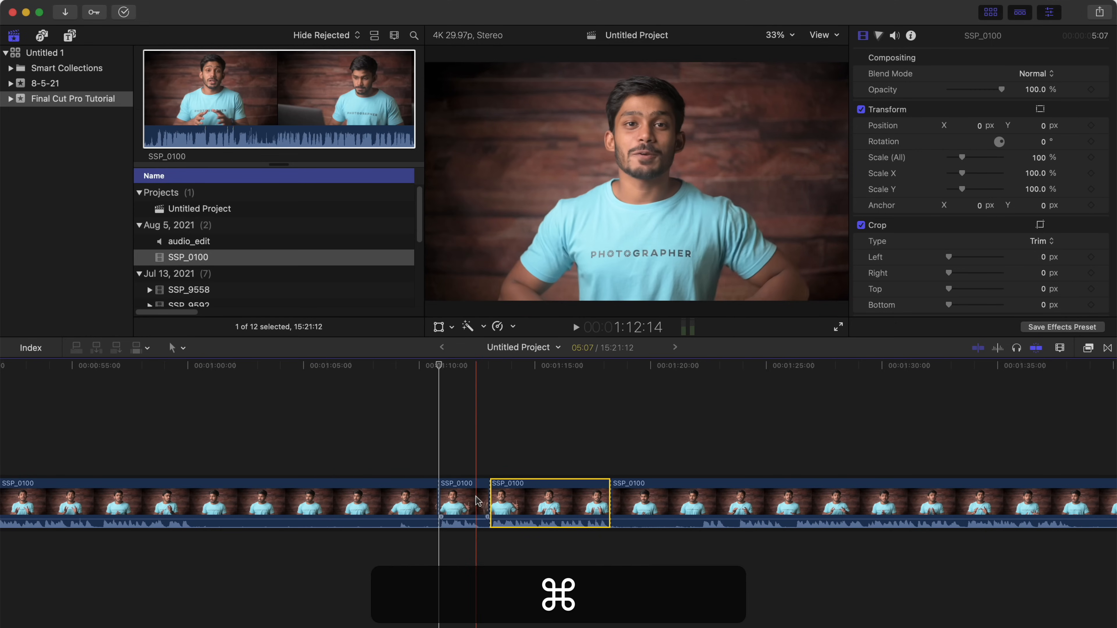
key(super+a)
key(super+BackSpace)
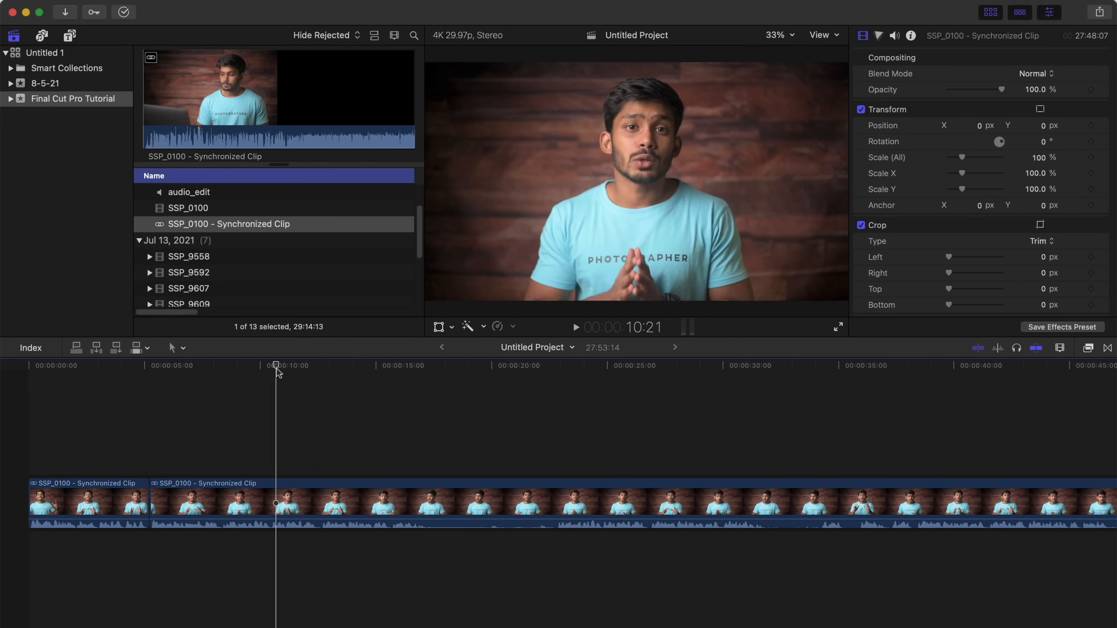
Play back the edited timeline and open one of its synchronized clips to inspect the audio_edit track inside.
key(space)
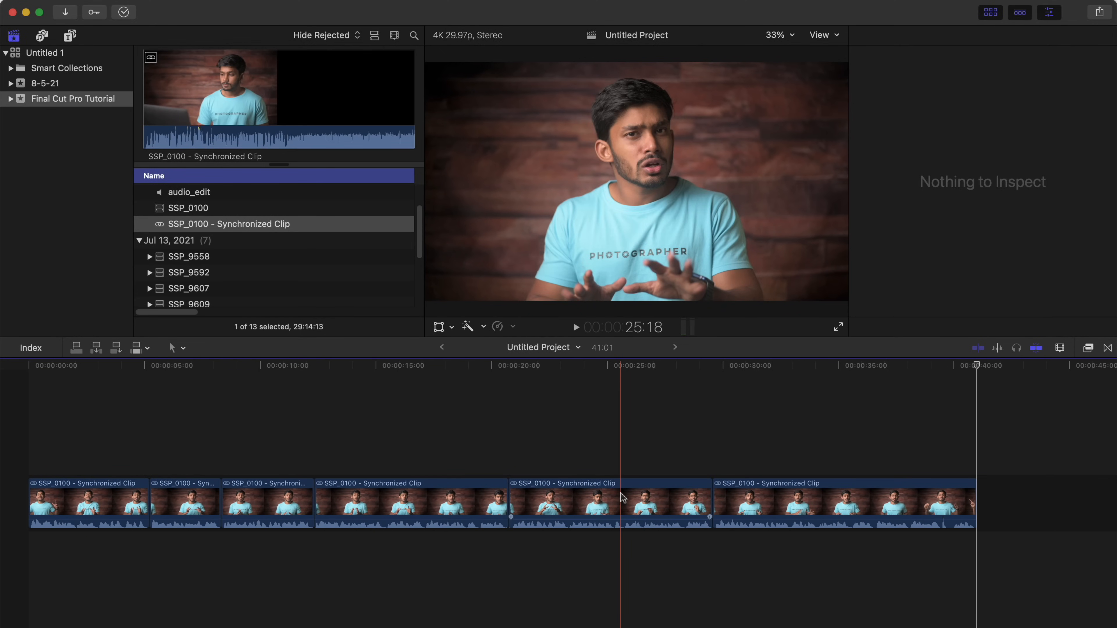
double_click(621, 493)
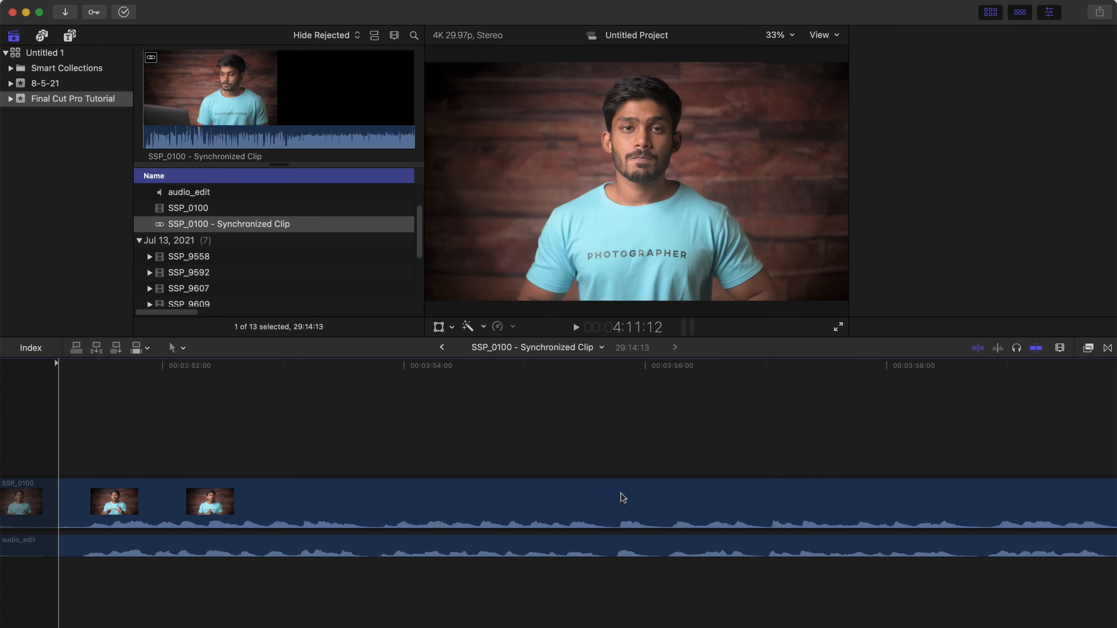
click(616, 543)
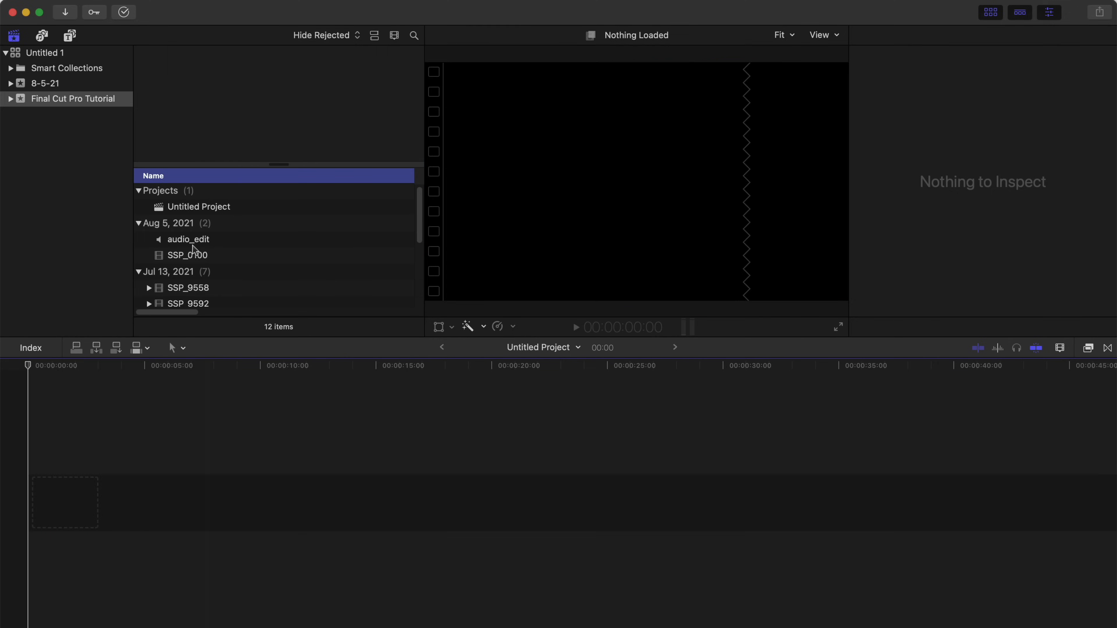
Synchronize the SSP_0100 video with audio_edit, using audio for synchronization and disabling audio components on AV clips.
click(192, 258)
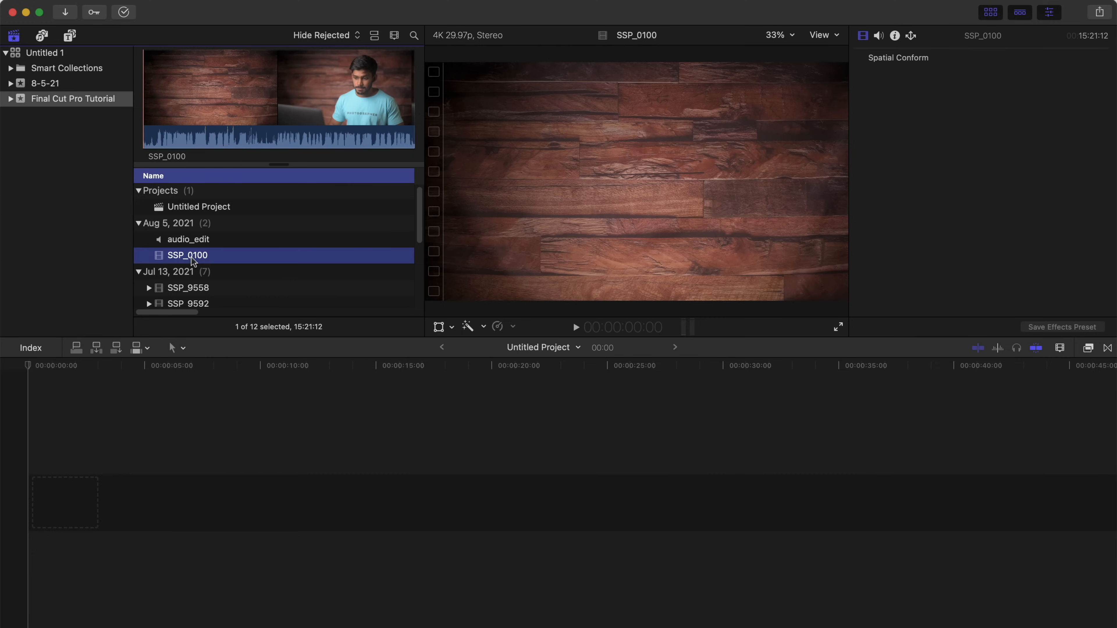
super+click(196, 241)
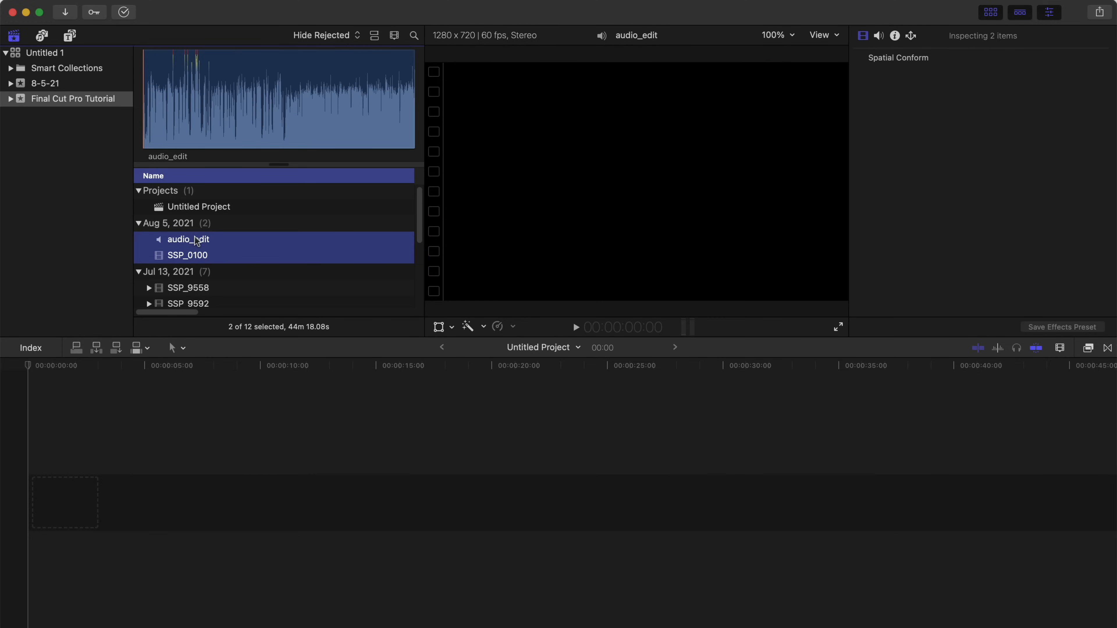
right_click(197, 241)
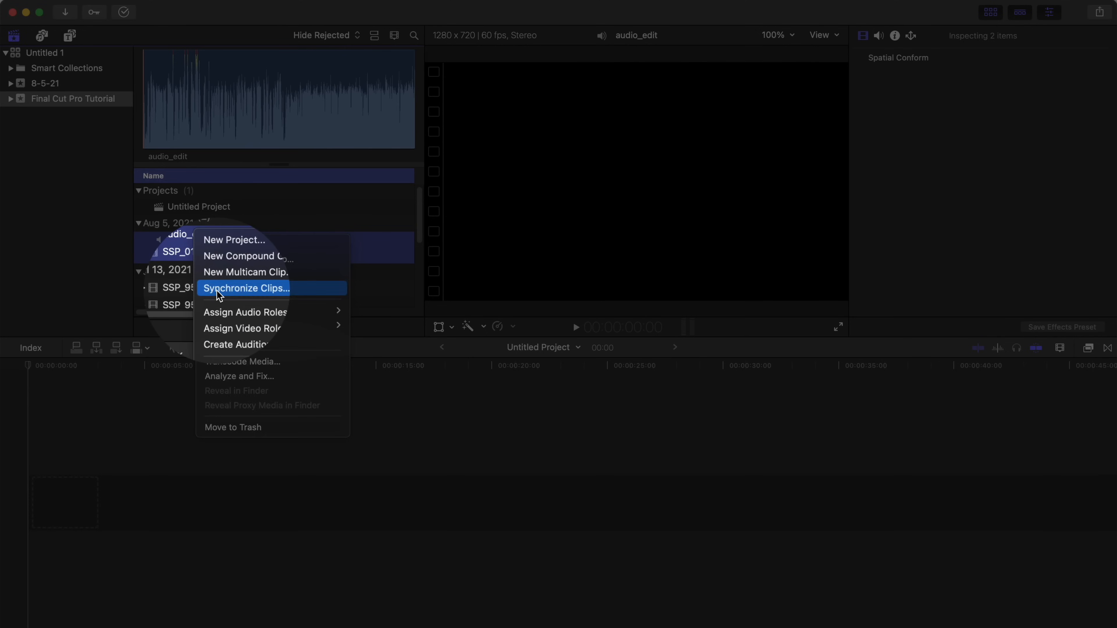
click(217, 291)
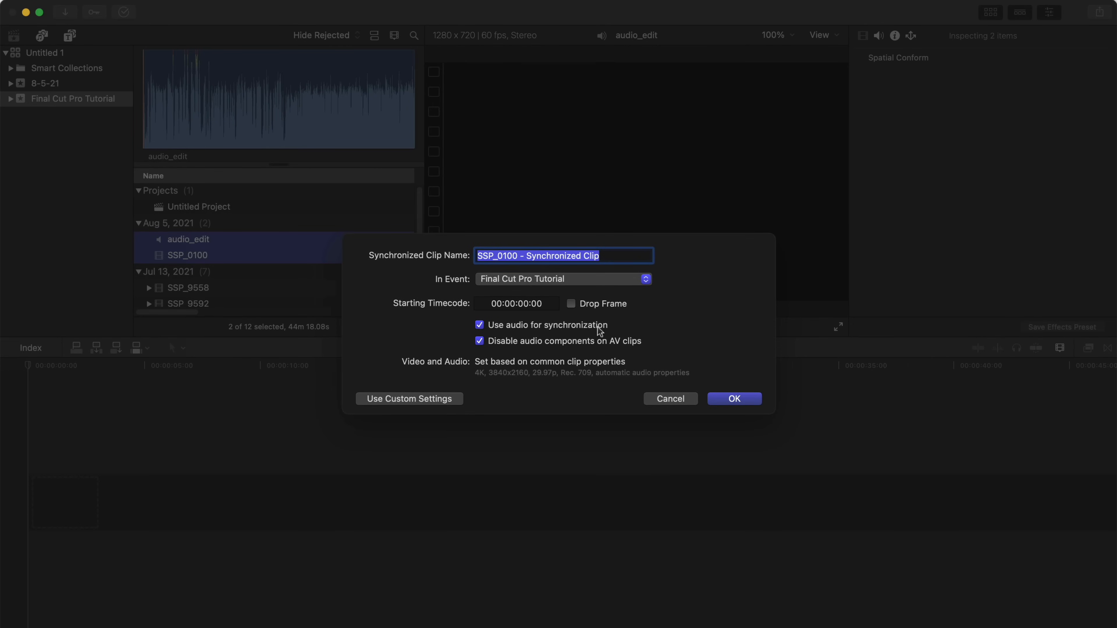
click(730, 399)
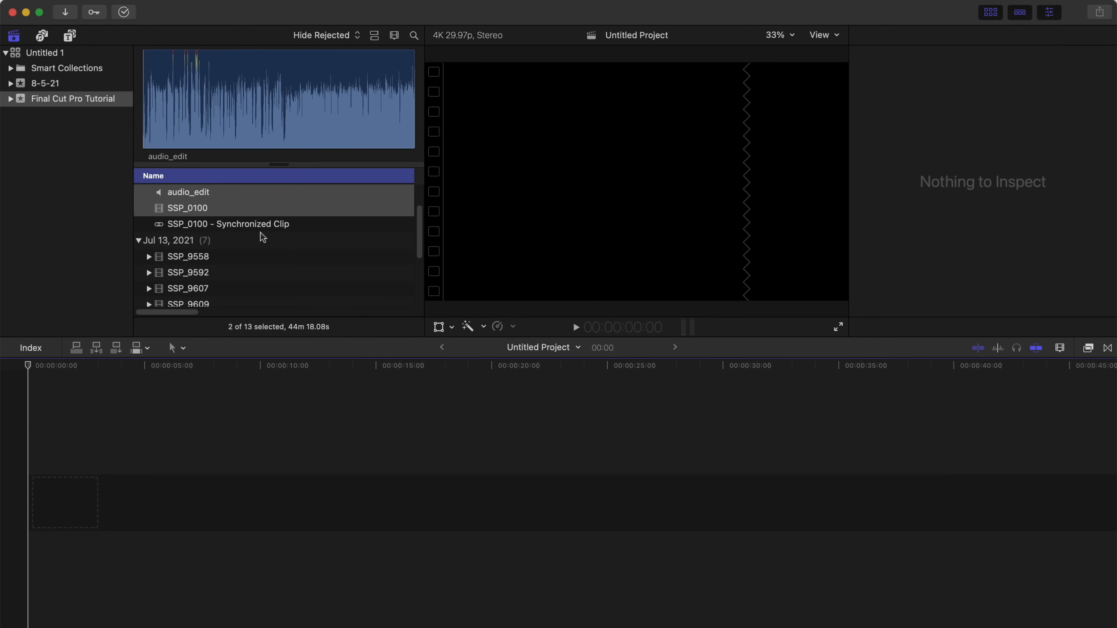
Add the SSP_0100 - Synchronized Clip to the start of the empty timeline.
click(238, 226)
drag(236, 230, 43, 516)
scroll(205, 497, right, 20)
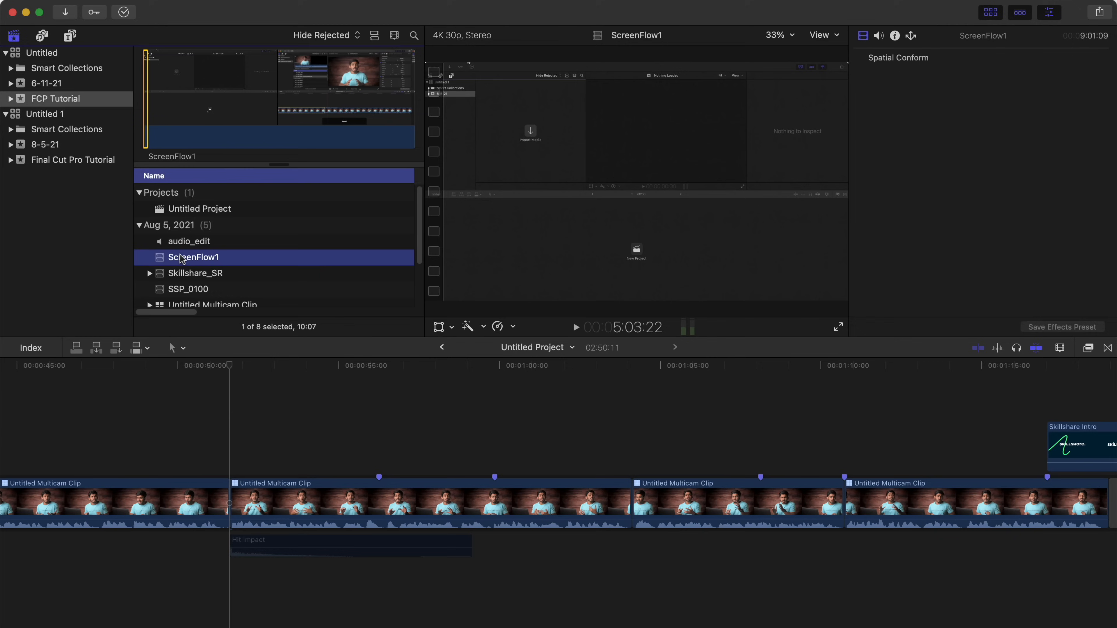
Place ScreenFlow1 above the multicam clip at its first marker, trim its end to the second marker, and play it back.
drag(193, 255, 375, 408)
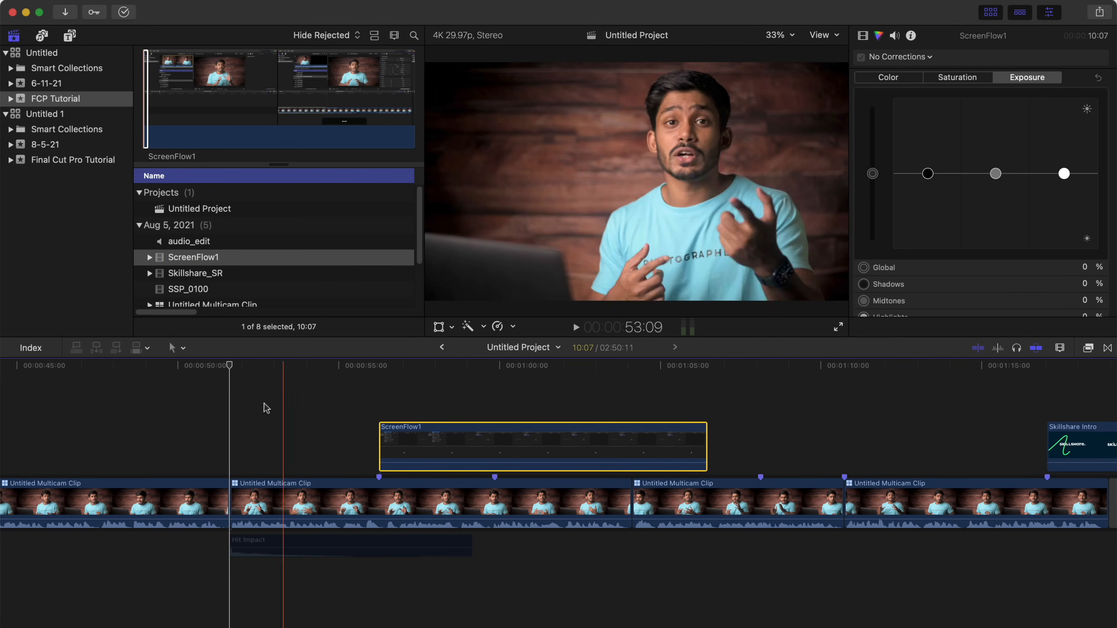
key(space)
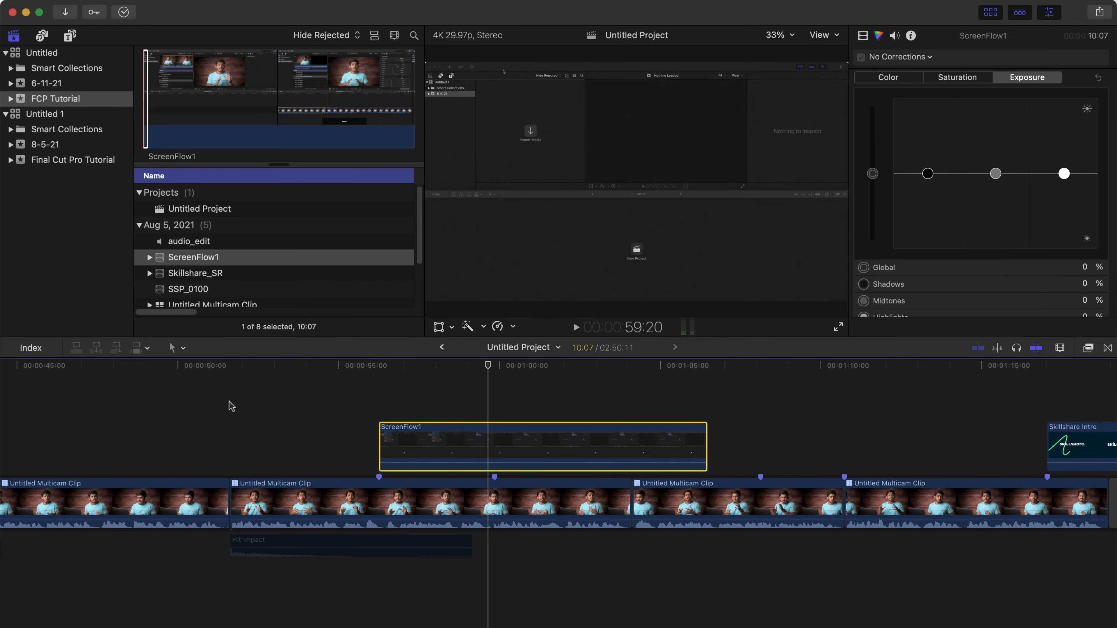
click(495, 414)
click(630, 445)
drag(706, 442, 490, 442)
key(space)
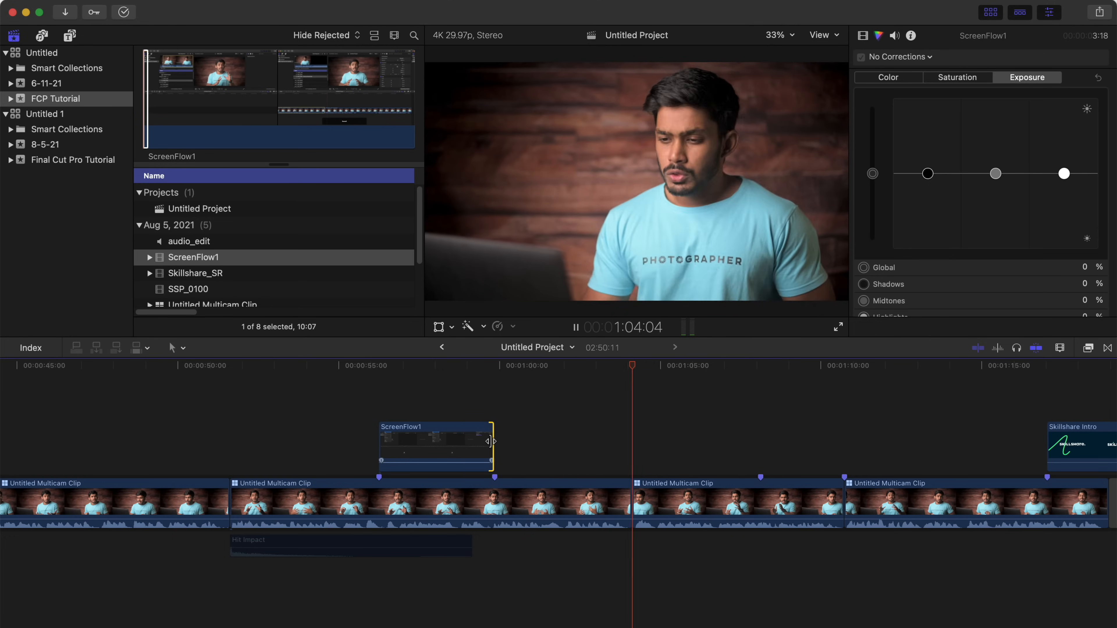
Disable the ScreenFlow1 clip on the timeline and enable it again.
click(477, 442)
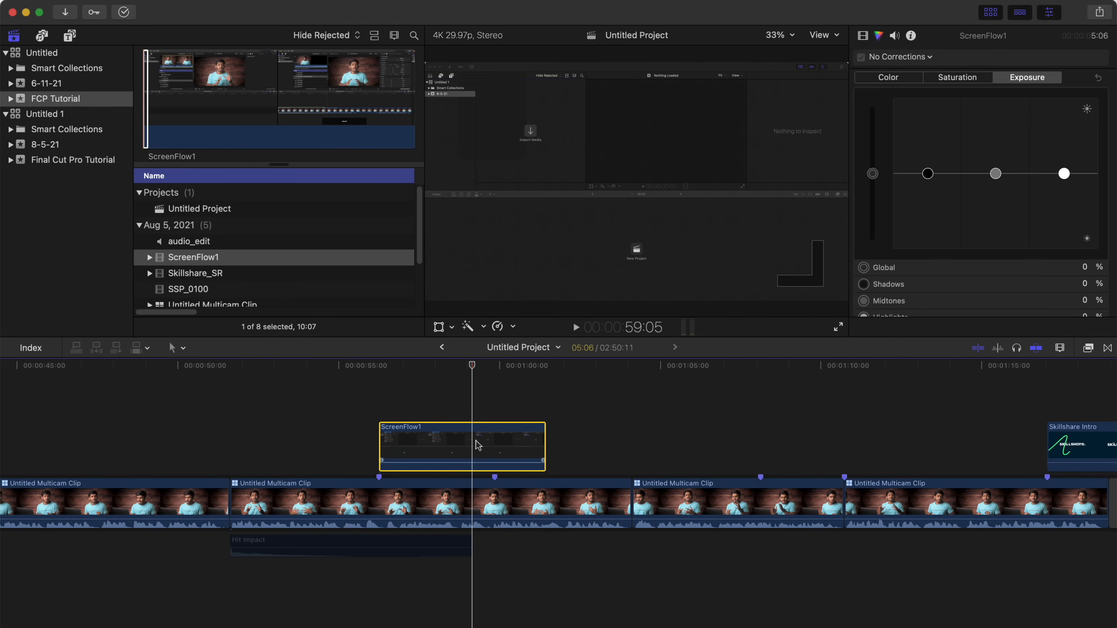
key(v)
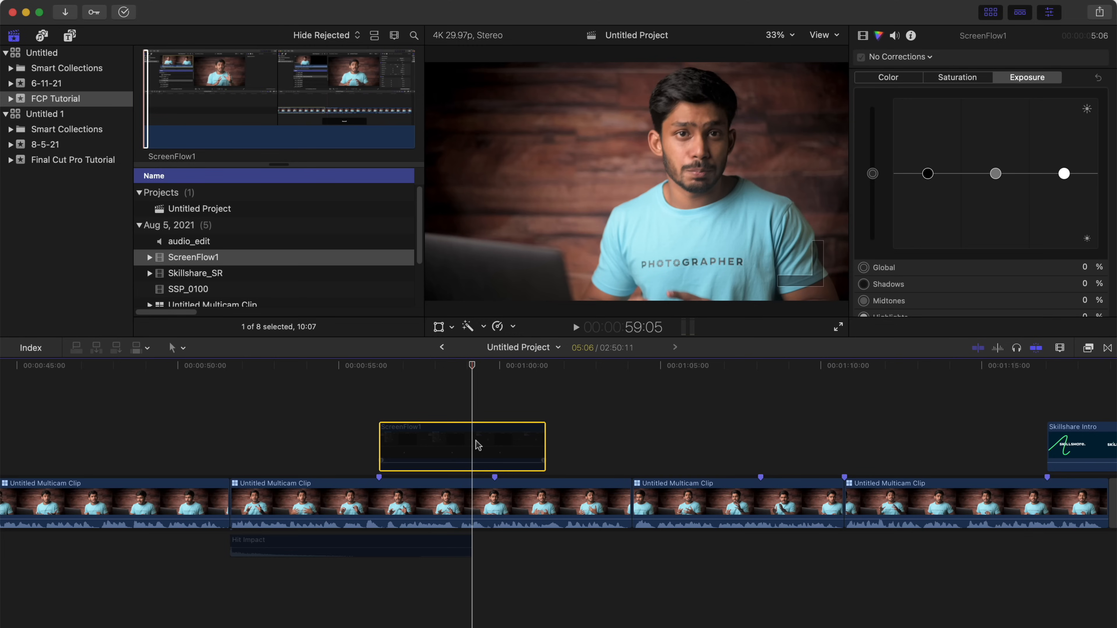
key(v)
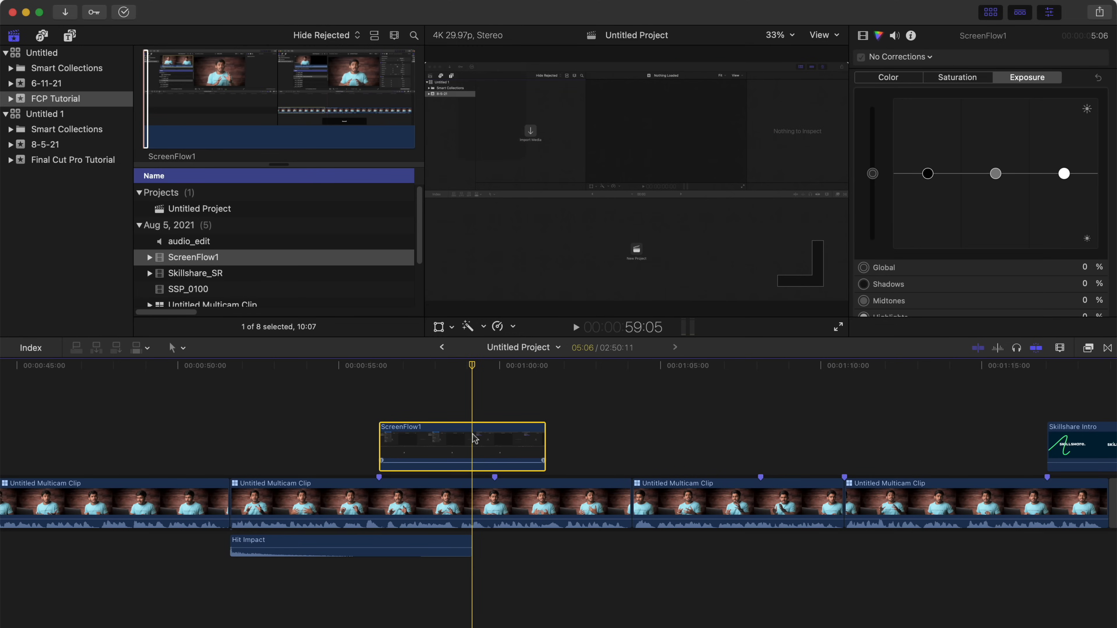
Duplicate the ScreenFlow1 clip above the start of the next multicam clip, at about 1:04 on the timeline.
drag(474, 438, 726, 433)
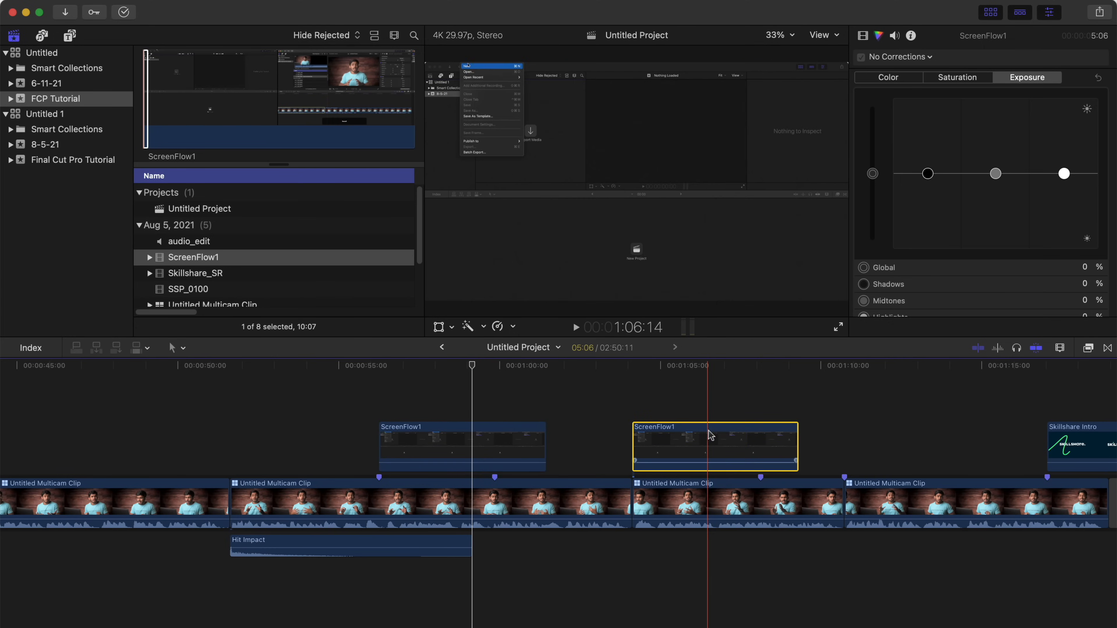
Move the Hit Impact sound clip beneath the multicam clip that starts at about 1:04 on the timeline.
drag(376, 542, 783, 549)
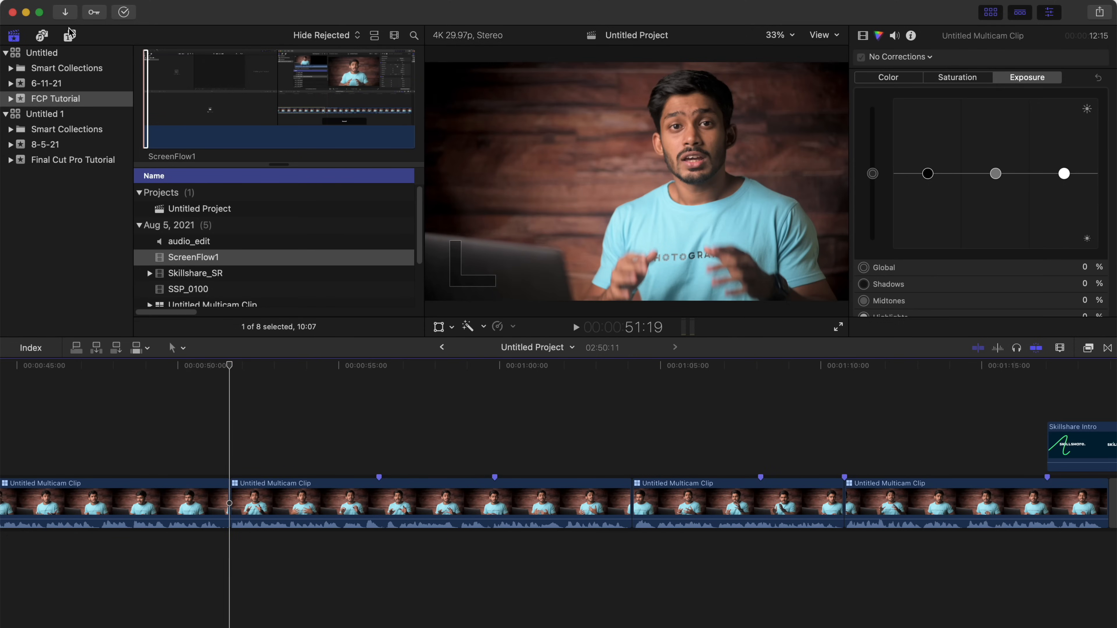
Find the 360° Basic 3D title among the installed titles and place it above the multicam clip, starting at about 0:51.
click(70, 36)
click(58, 72)
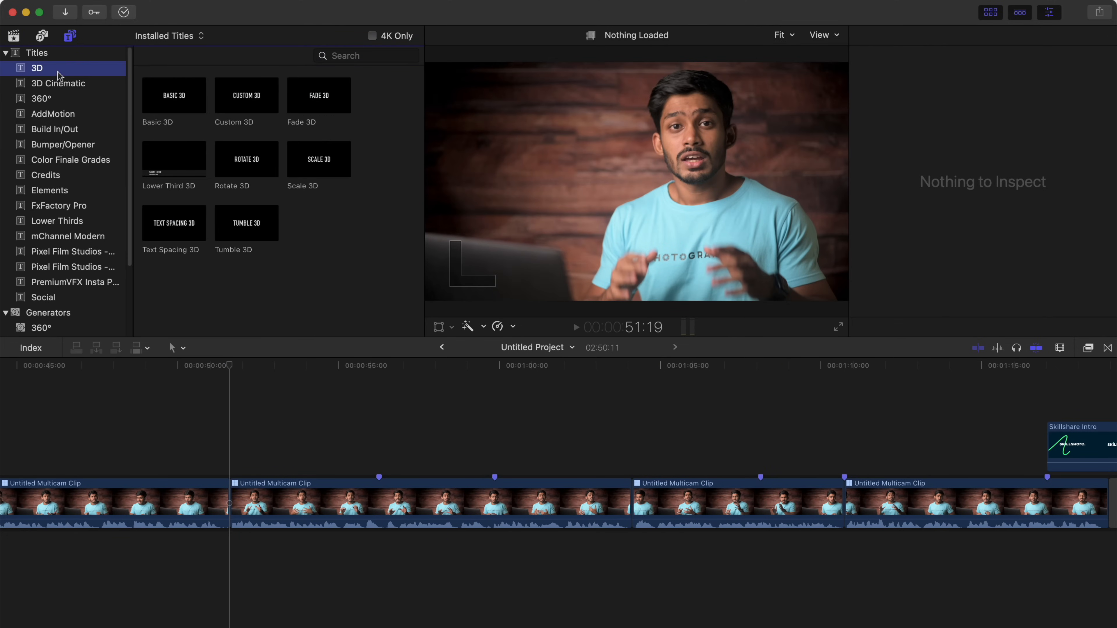
click(56, 88)
click(49, 103)
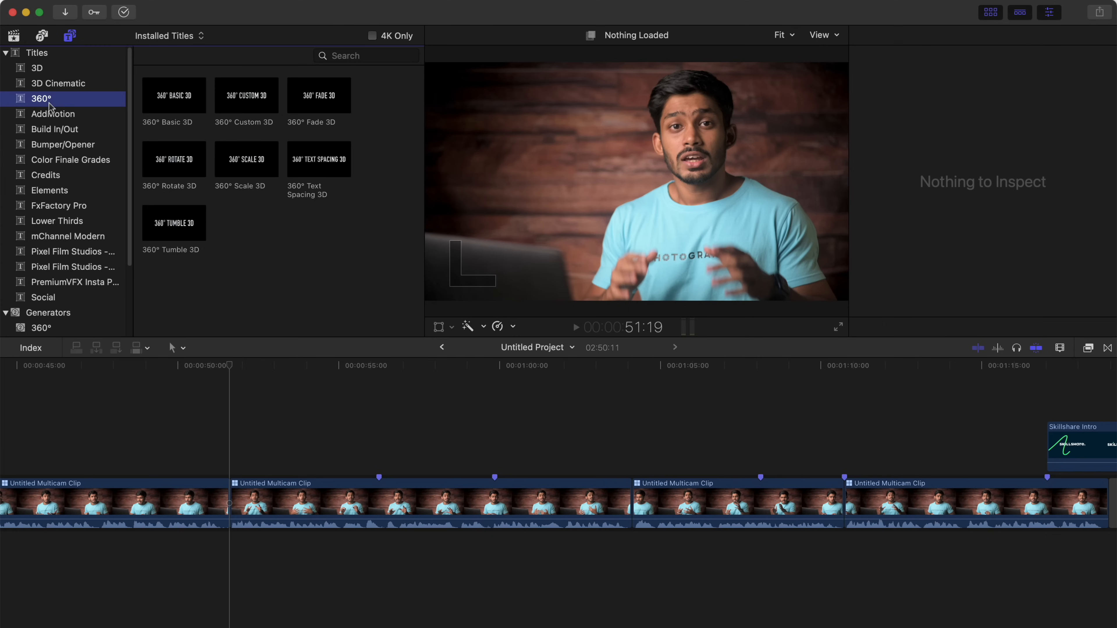
click(47, 128)
click(46, 146)
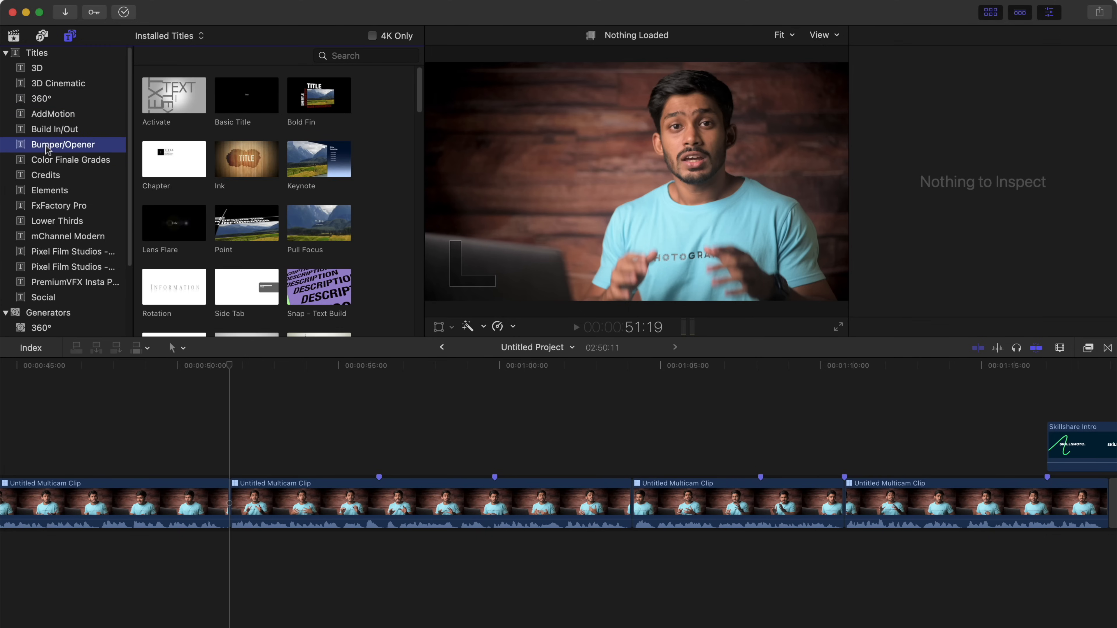
click(41, 98)
drag(169, 110, 232, 466)
Set the title's Animate parameter to Use Orientation and its Animation Style to Zoom.
click(863, 36)
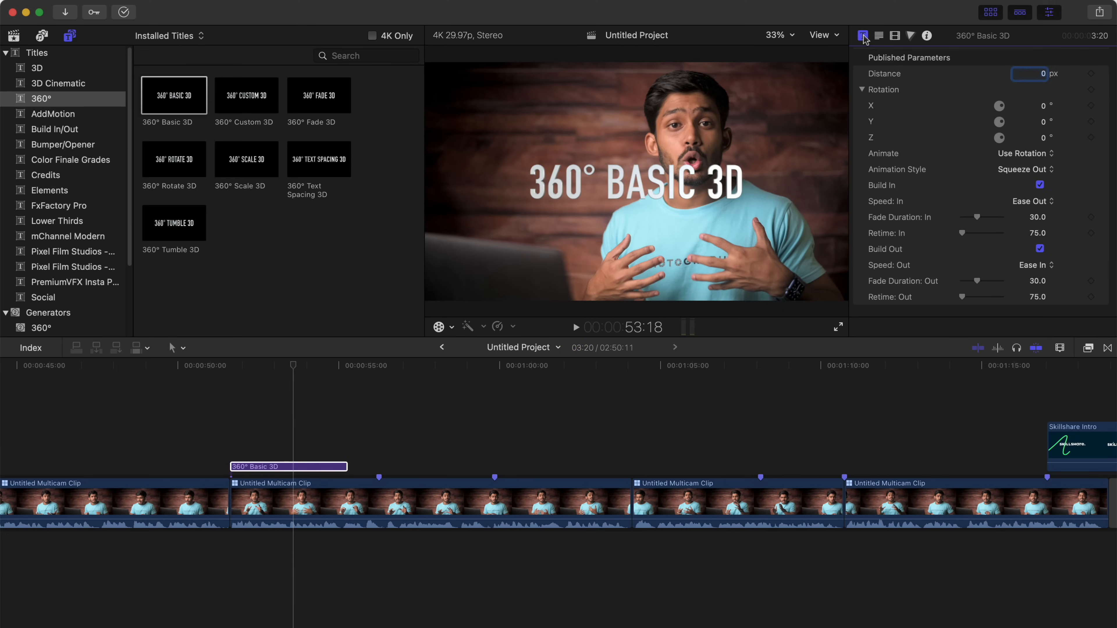
click(1030, 154)
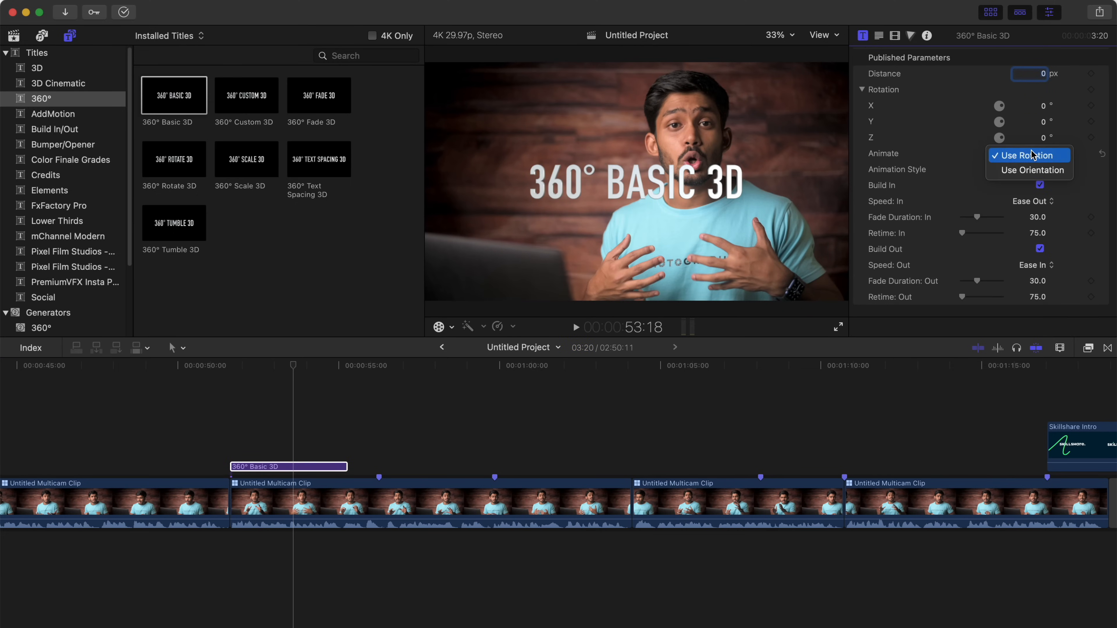
click(1031, 172)
click(1025, 170)
click(1022, 160)
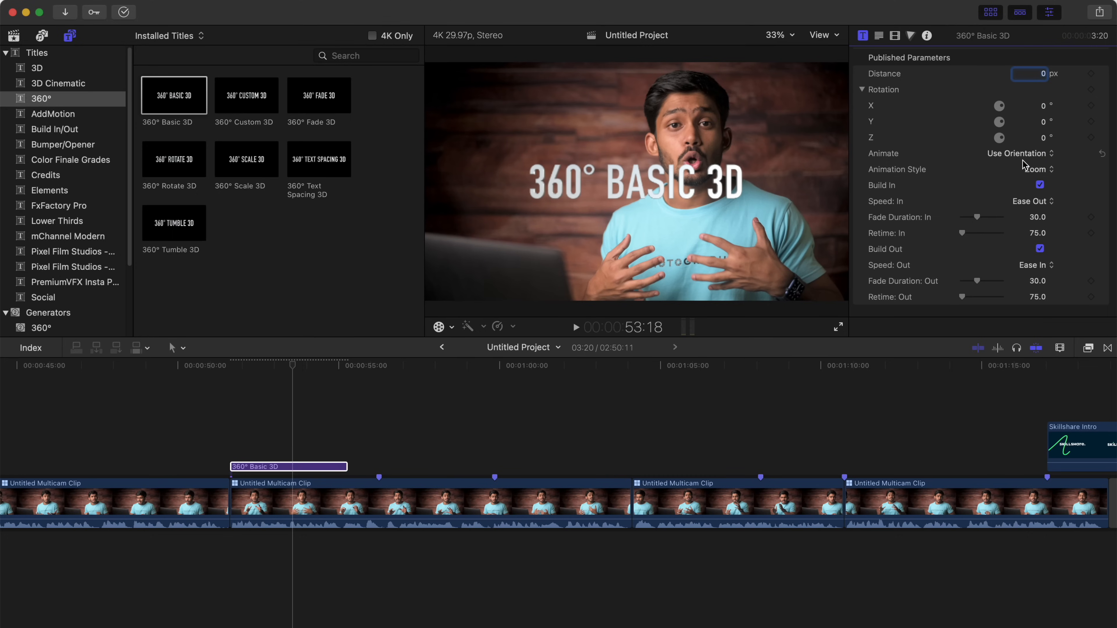
Change the 360° title's text to "Text Tutorial" and choose a different font for it.
click(879, 38)
text(Text Tutorial)
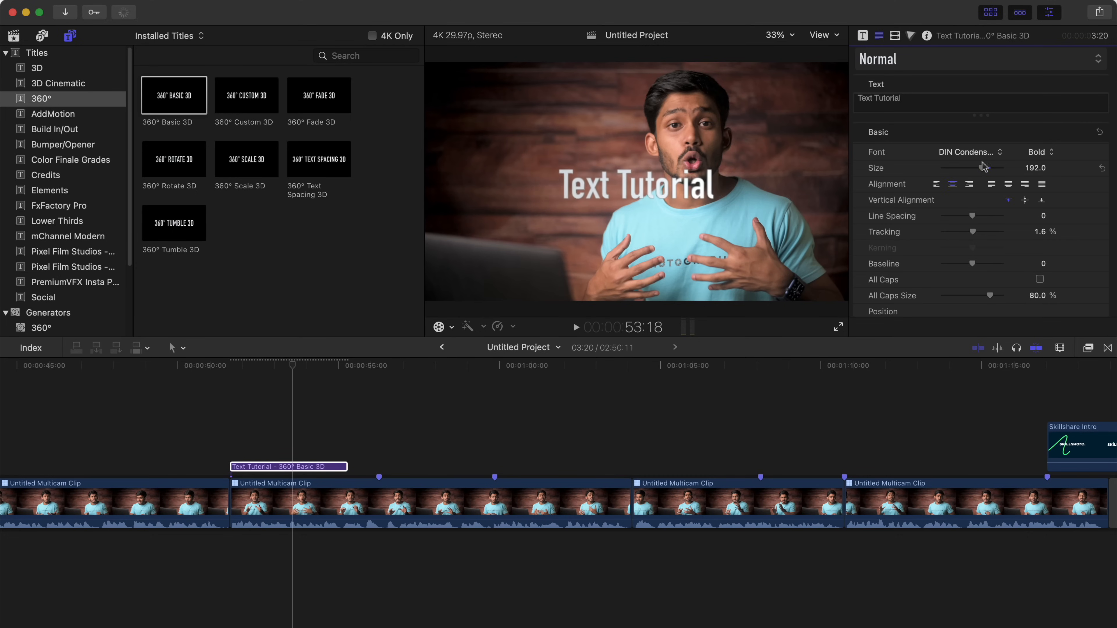
click(970, 152)
click(1025, 422)
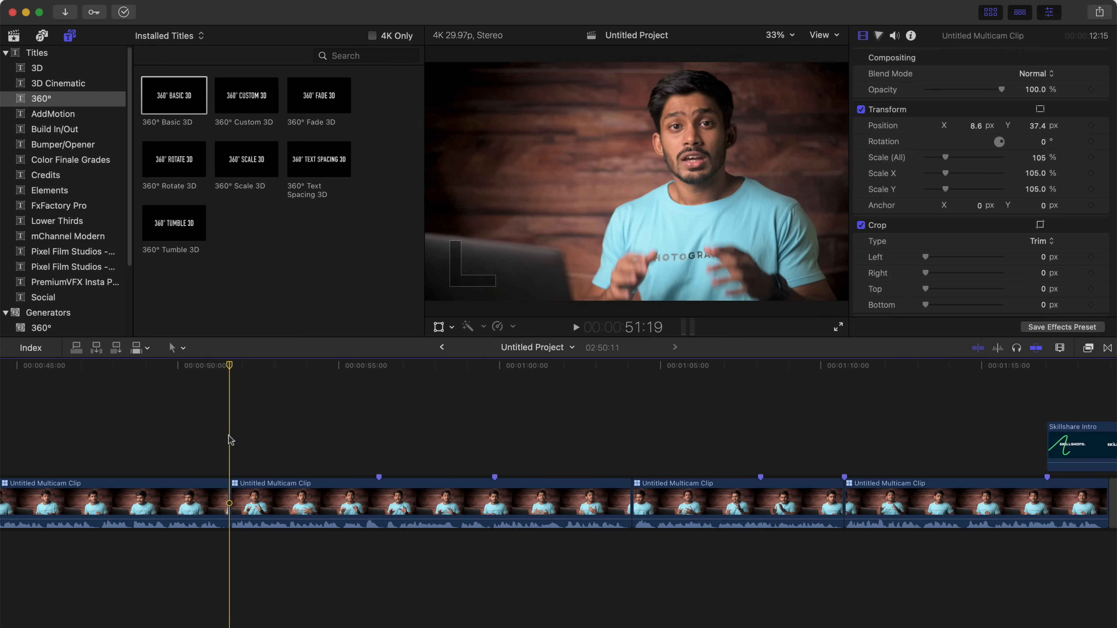
Add a basic title reading "SIMPLE TEXT" at about 0:51 and extend it to the end of the multicam clip below.
key(ctrl+t)
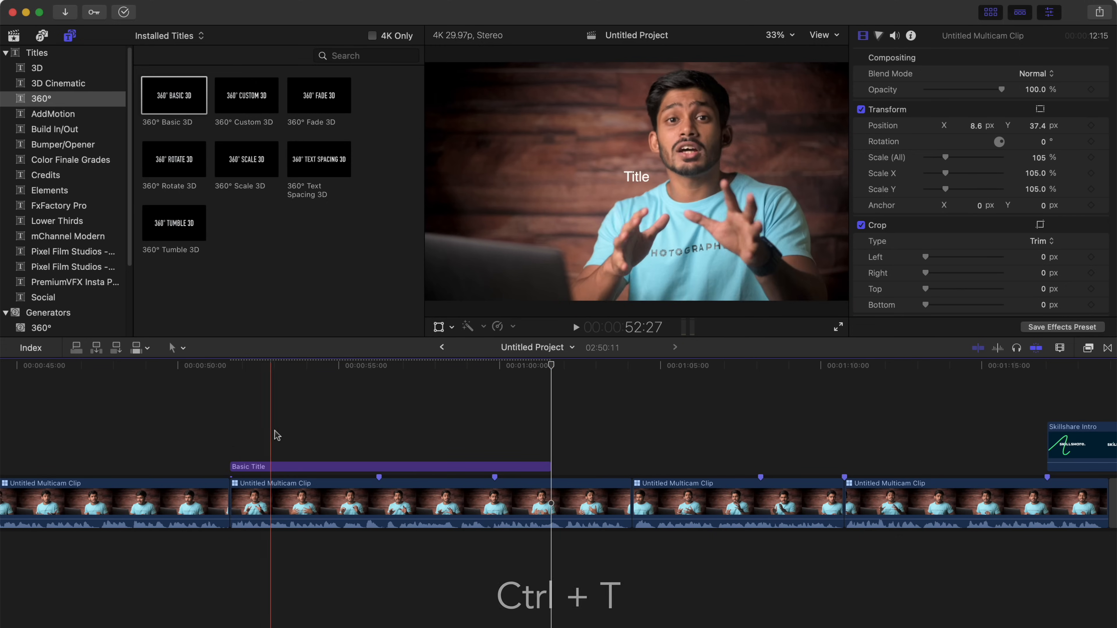
click(289, 467)
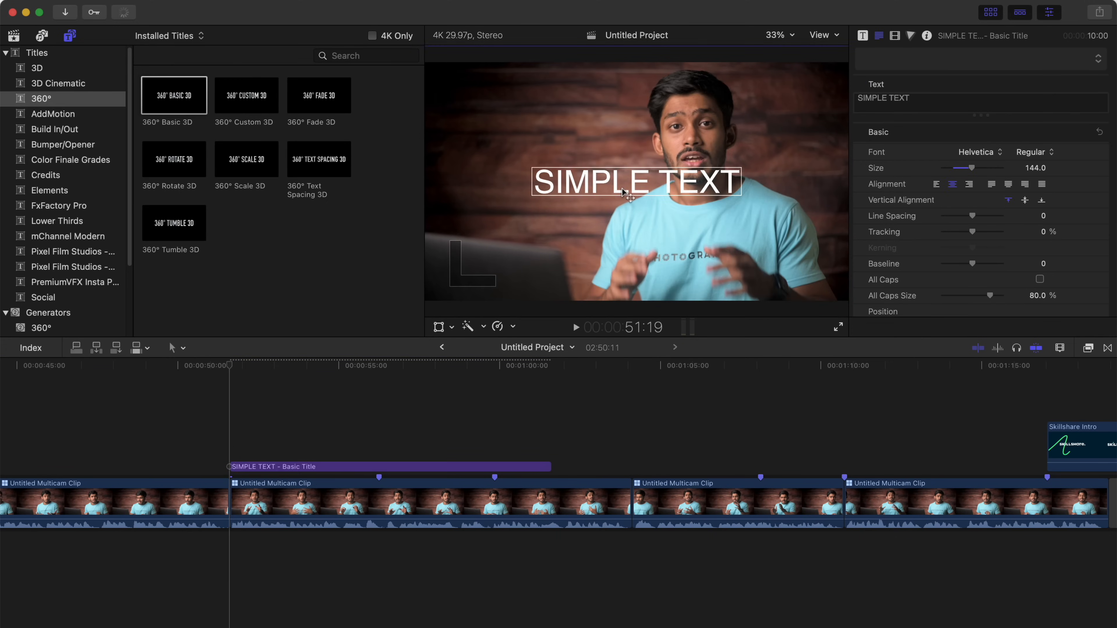
drag(551, 466, 636, 448)
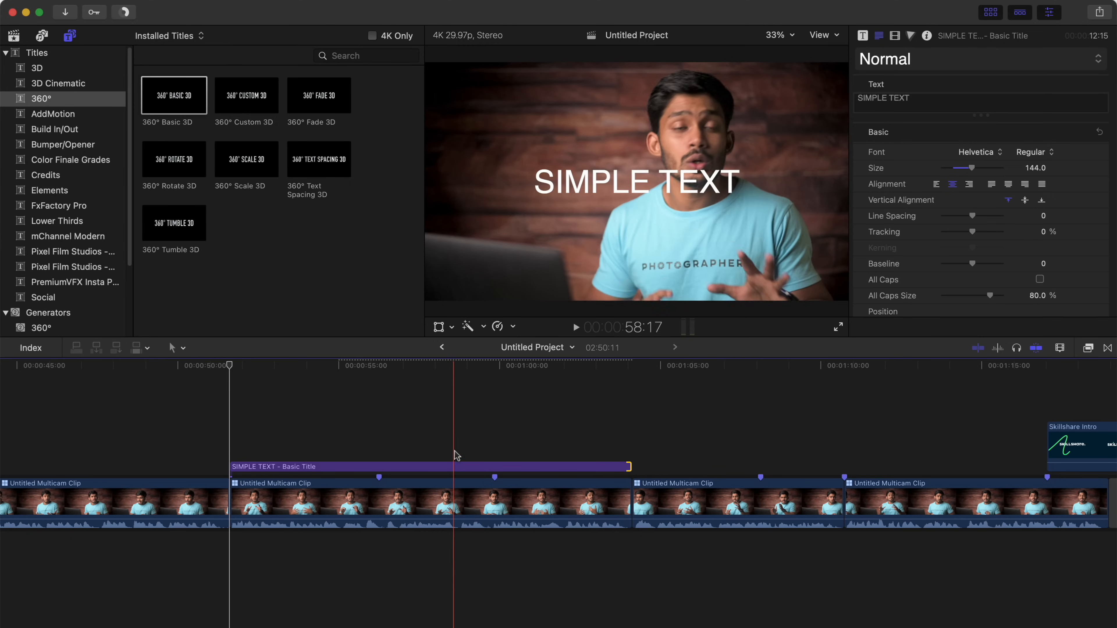
Combine the SIMPLE TEXT title and the multicam clip below it into a compound clip in the FCP Tutorial event, and undo it.
click(447, 497)
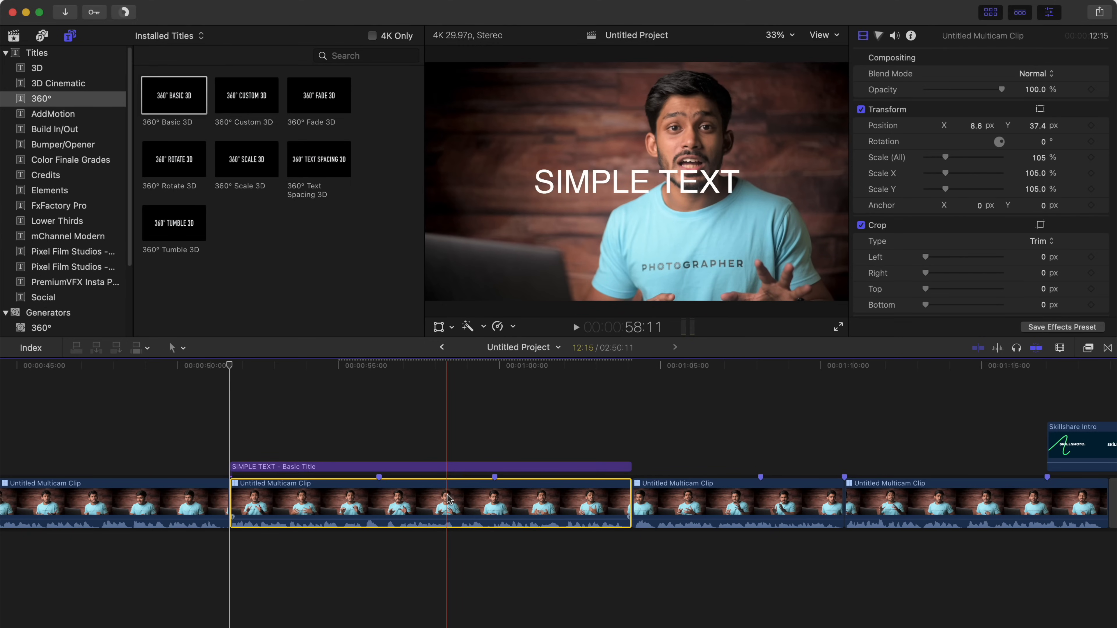
drag(446, 440, 447, 516)
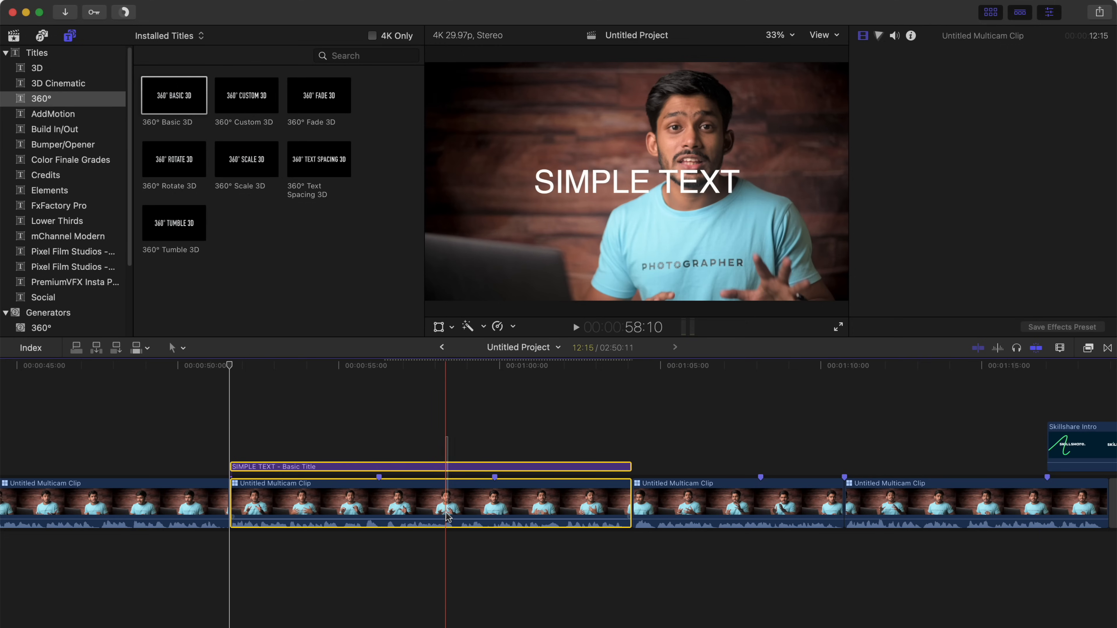
right_click(447, 516)
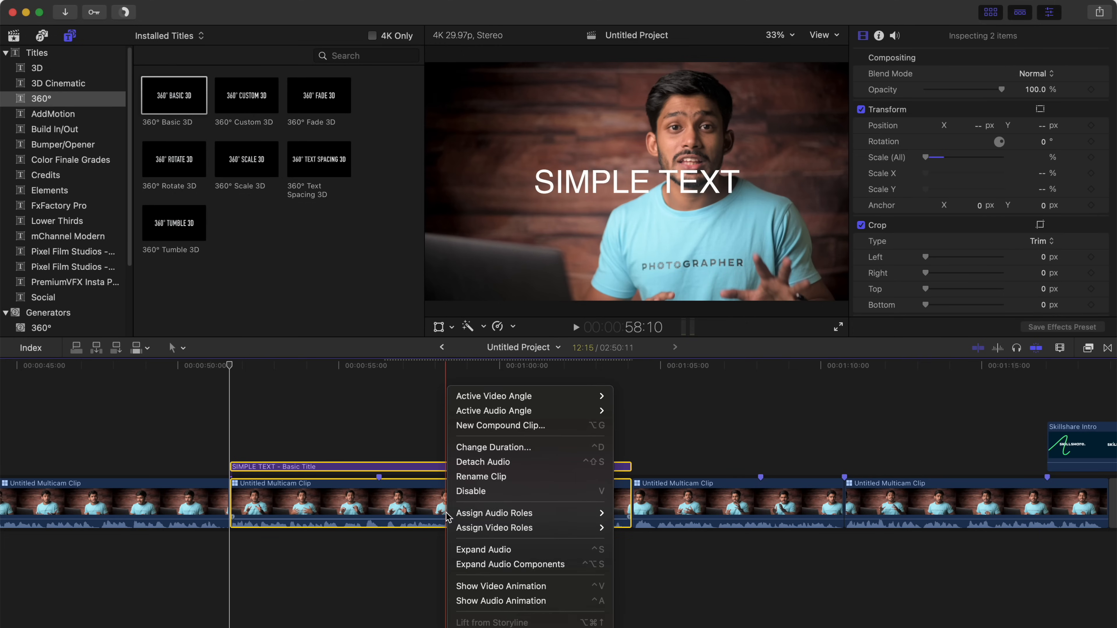
click(494, 426)
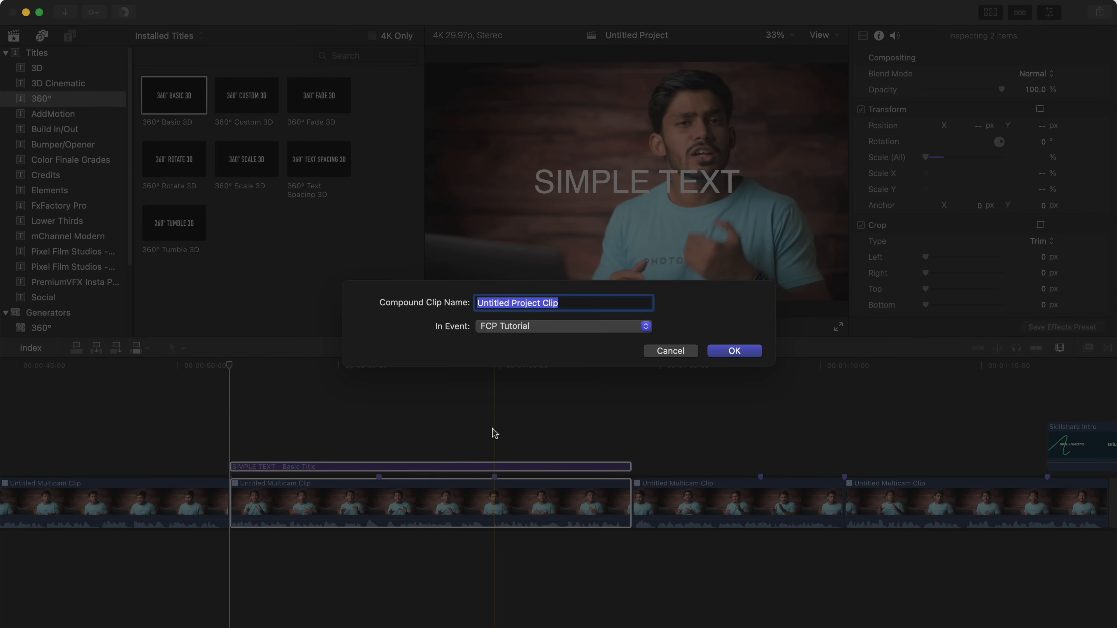
click(714, 352)
key(super+z)
Group the SIMPLE TEXT title and its multicam clip into a compound clip with the default name.
drag(447, 439, 447, 516)
key(alt+g)
key(Return)
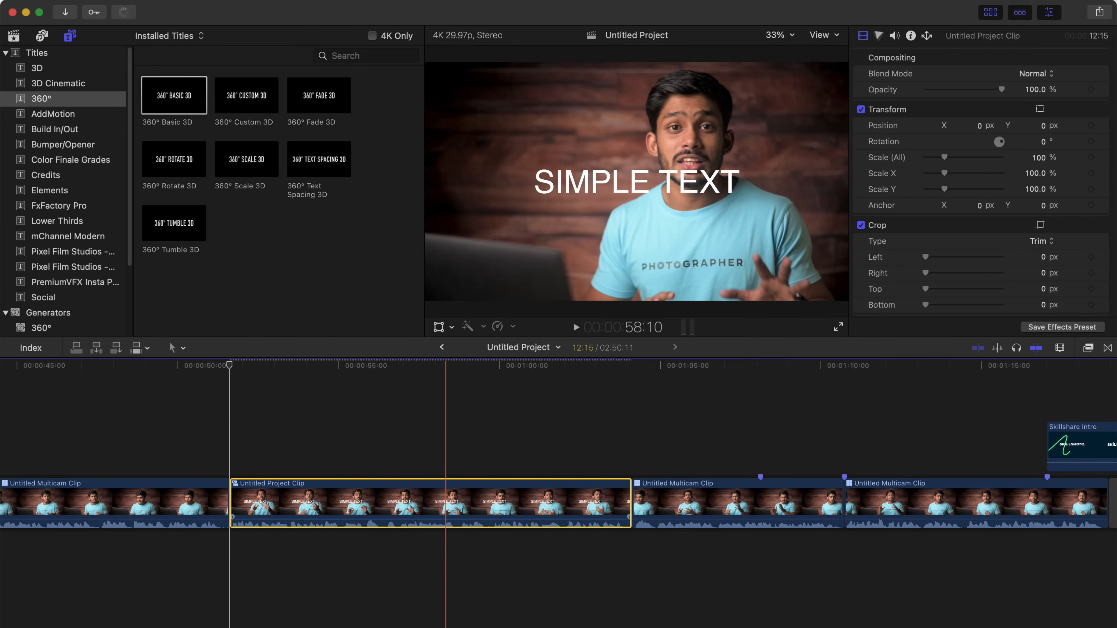
Open the compound clip in its own timeline and select the multicam clip inside it.
double_click(386, 495)
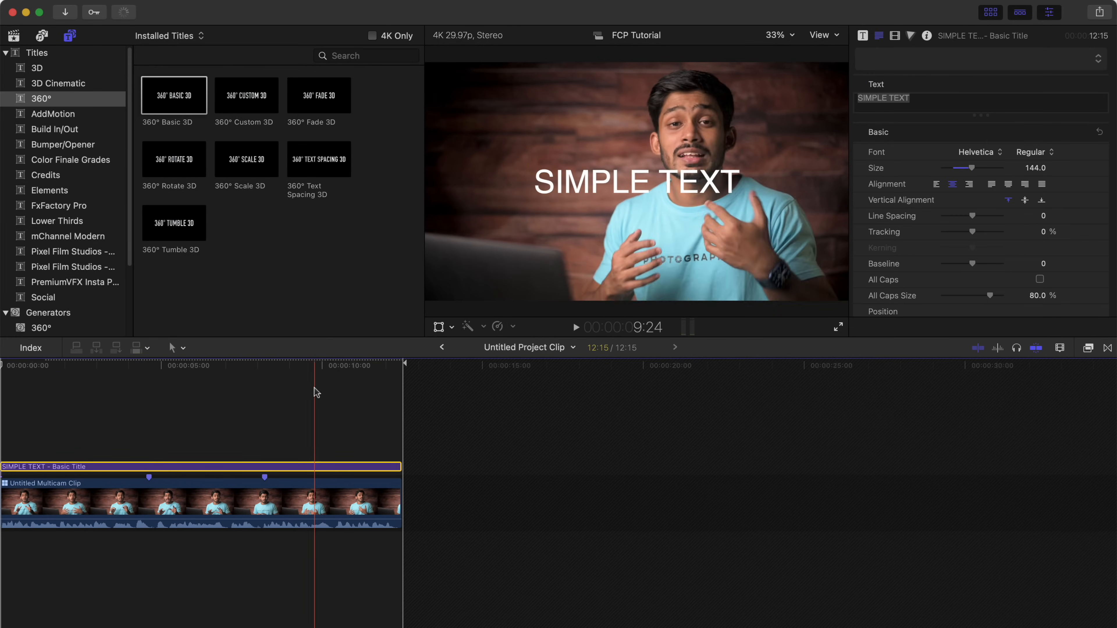
click(227, 513)
click(227, 513)
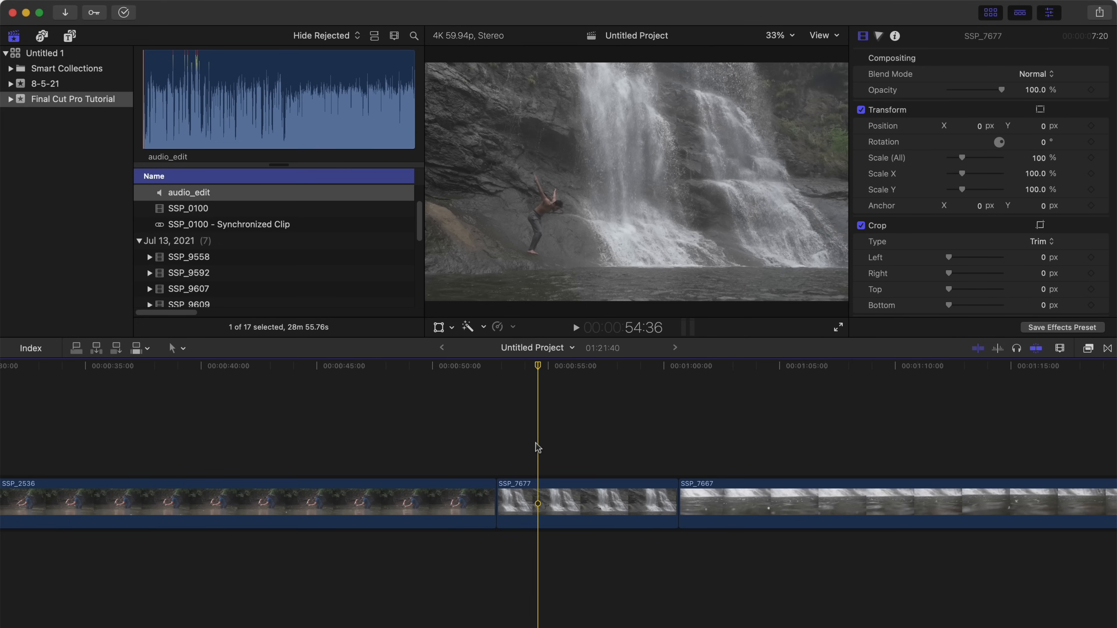
Apply the Add Noise video effect to the SSP_7677 clip on the timeline.
click(1090, 349)
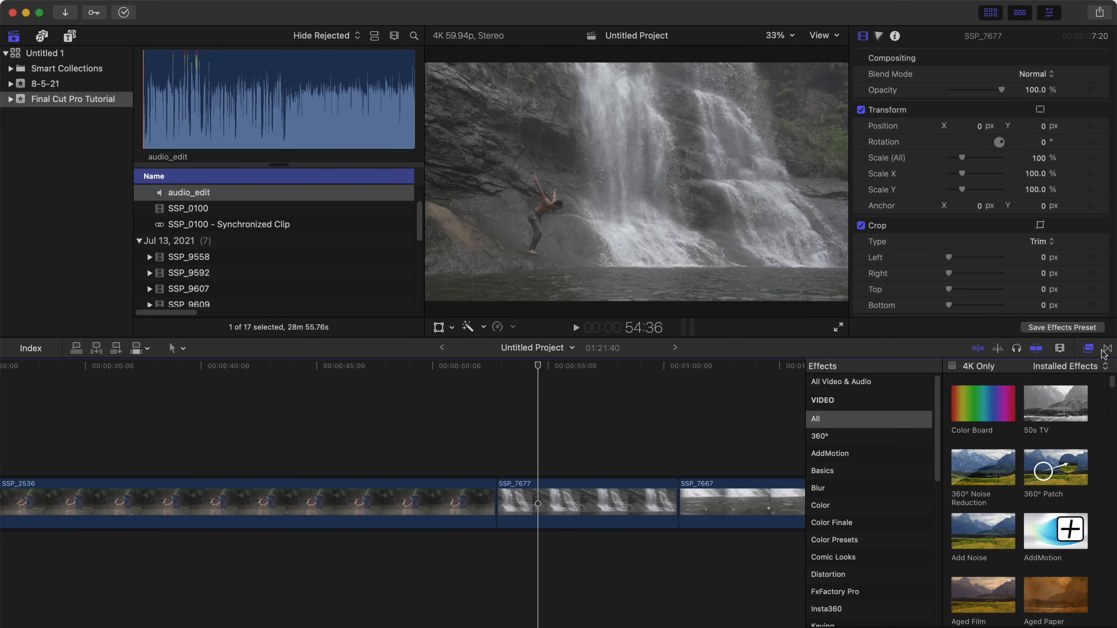
click(1104, 351)
click(1089, 348)
drag(980, 536, 606, 509)
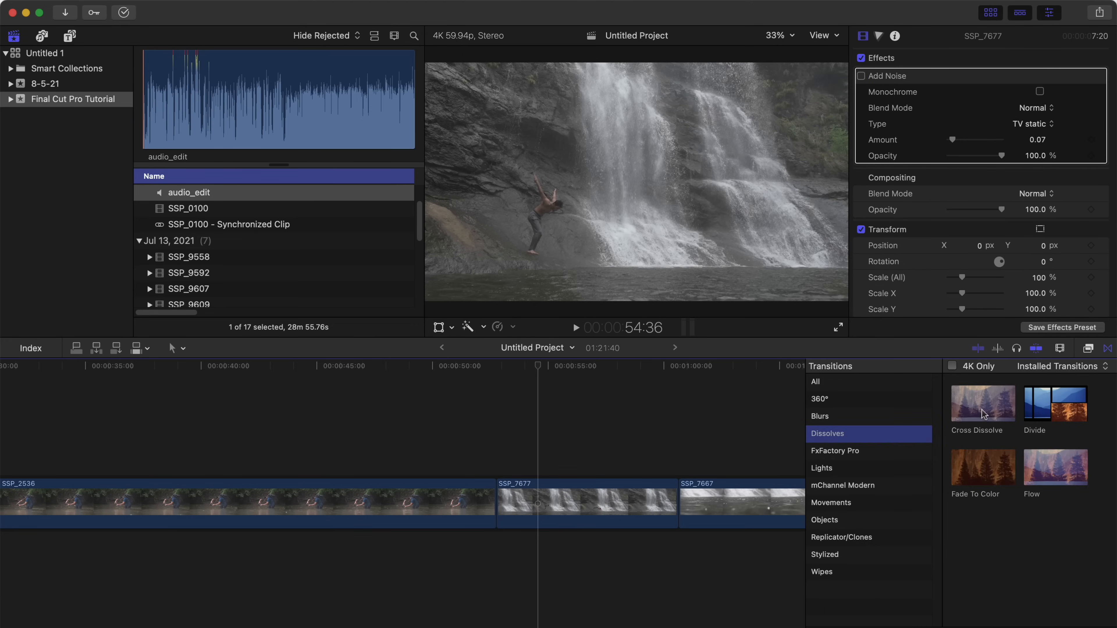
Add a Cross Dissolve transition between the SSP_7677 and SSP_7667 clips and play it back.
drag(984, 415, 697, 497)
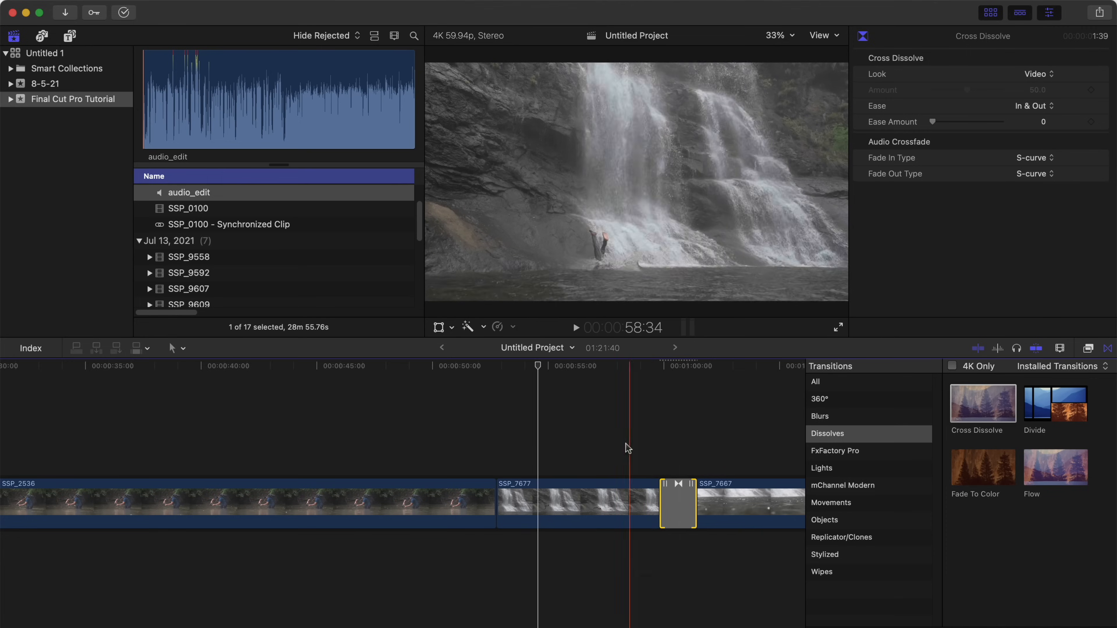
key(space)
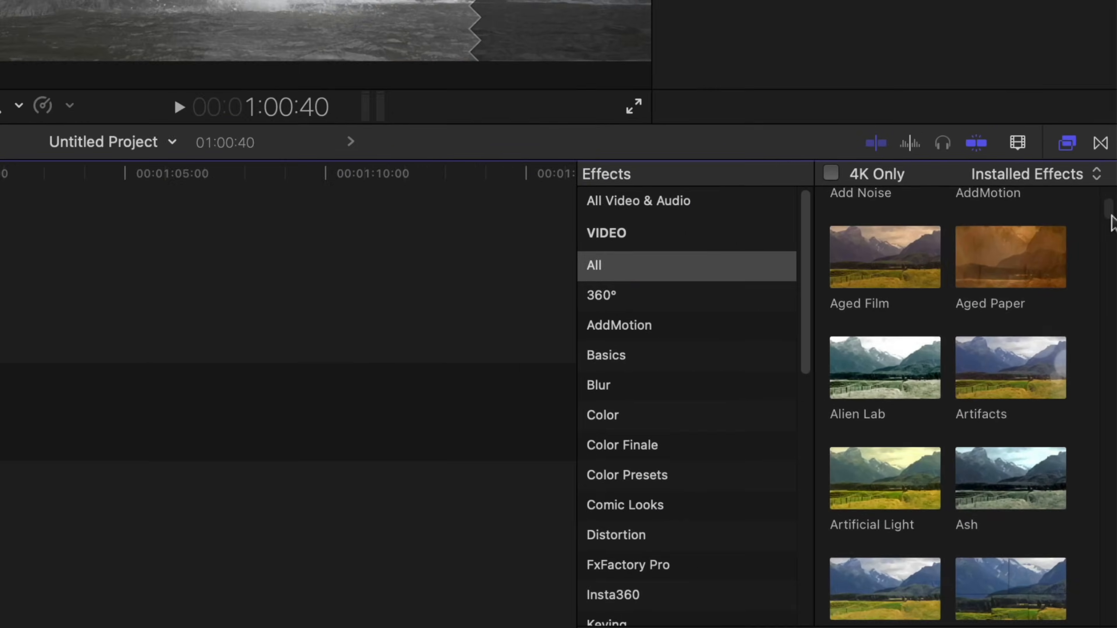
scroll(1115, 406, down, 8)
drag(1114, 194, 1114, 268)
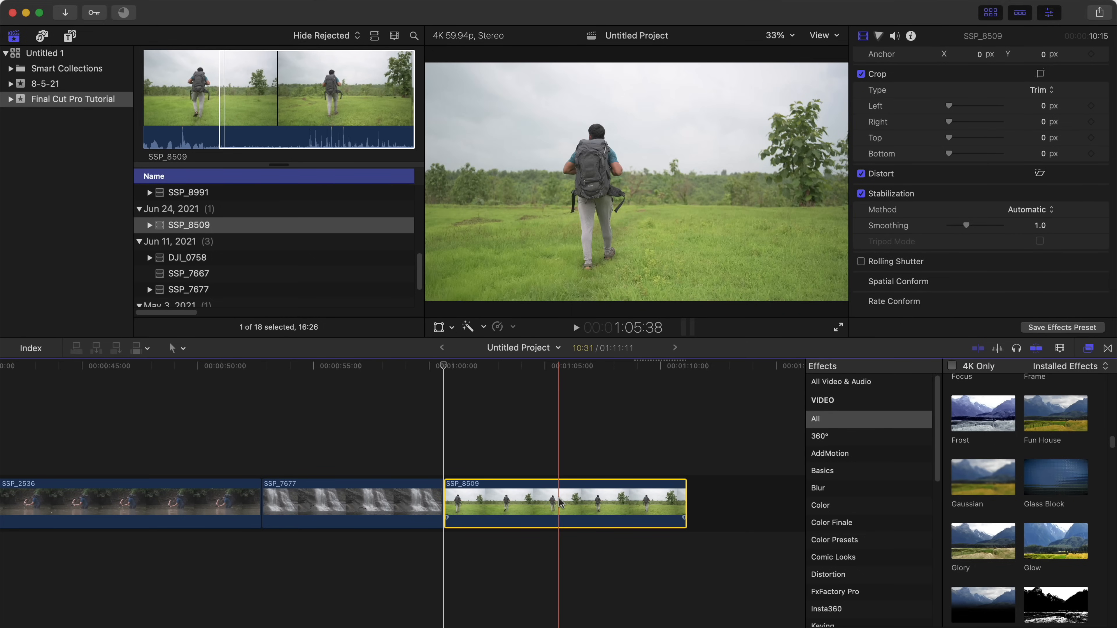
Check the stabilization methods for the SSP_8509 clip and raise its stabilization Smoothing slightly.
click(1030, 210)
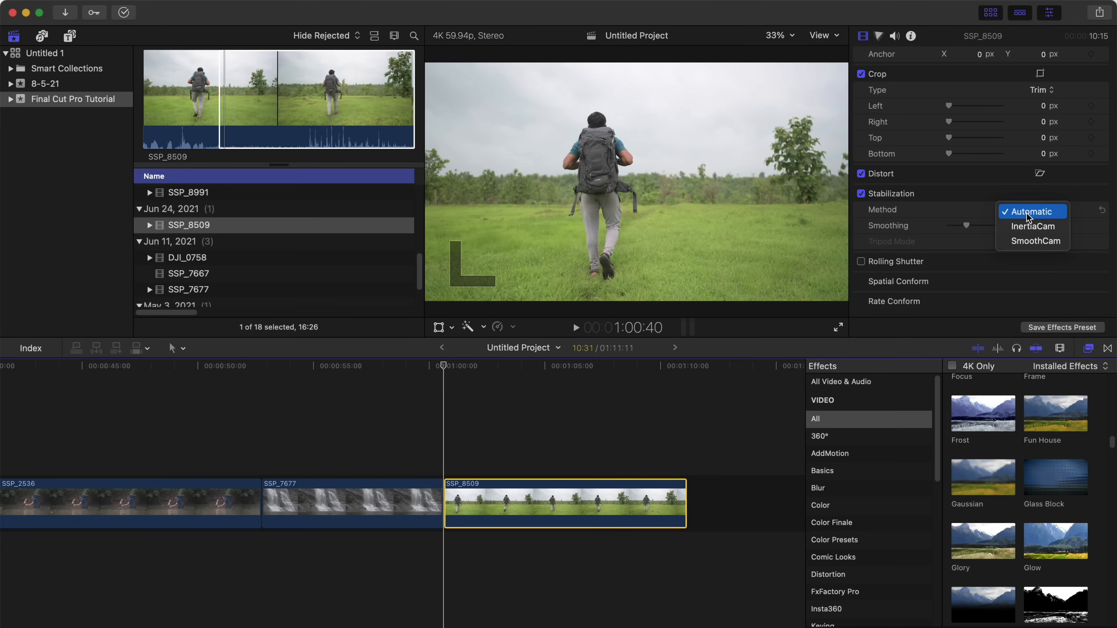
drag(968, 226, 979, 226)
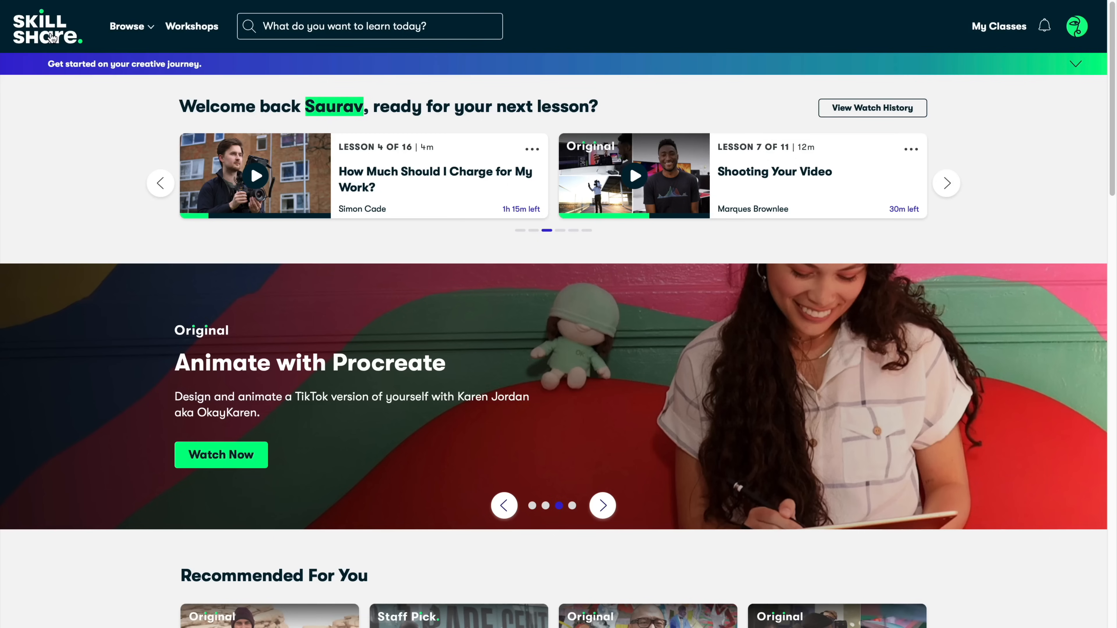
Switch to the Skillshare website, browse its Photography classes, and open Documentary Photography: Capturing Places and People.
click(151, 27)
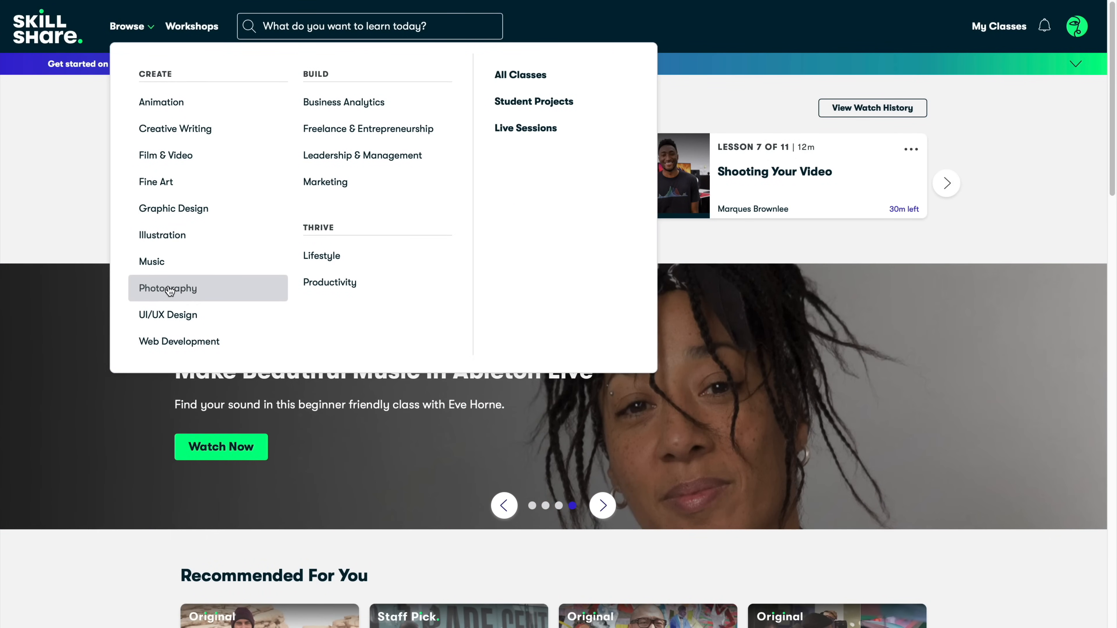
click(170, 290)
scroll(956, 59, down, 15)
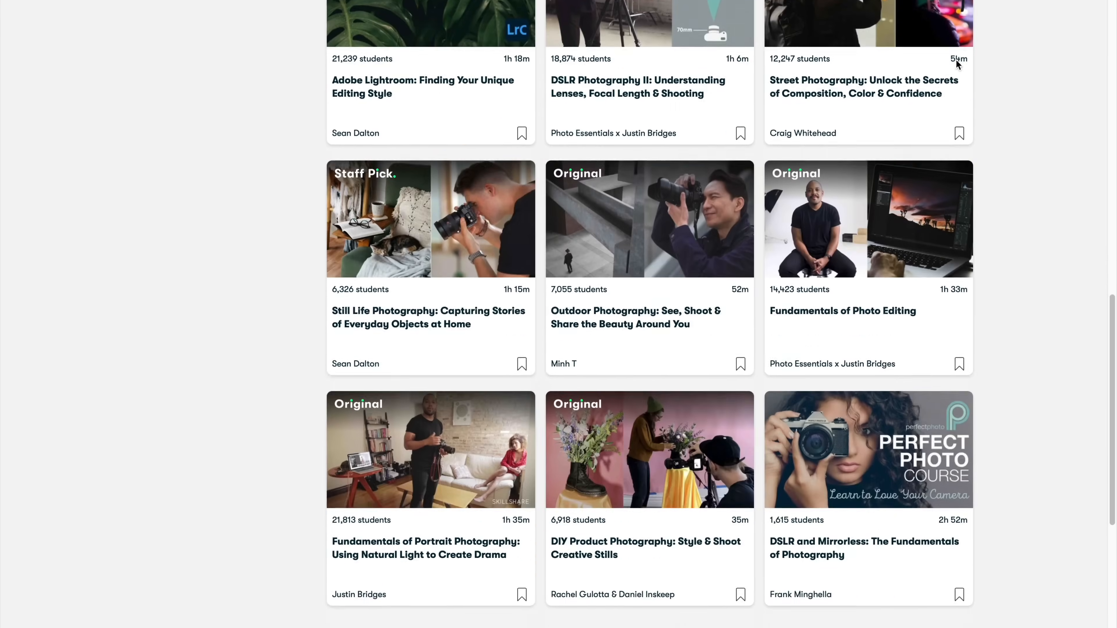
scroll(956, 59, down, 5)
scroll(956, 62, up, 20)
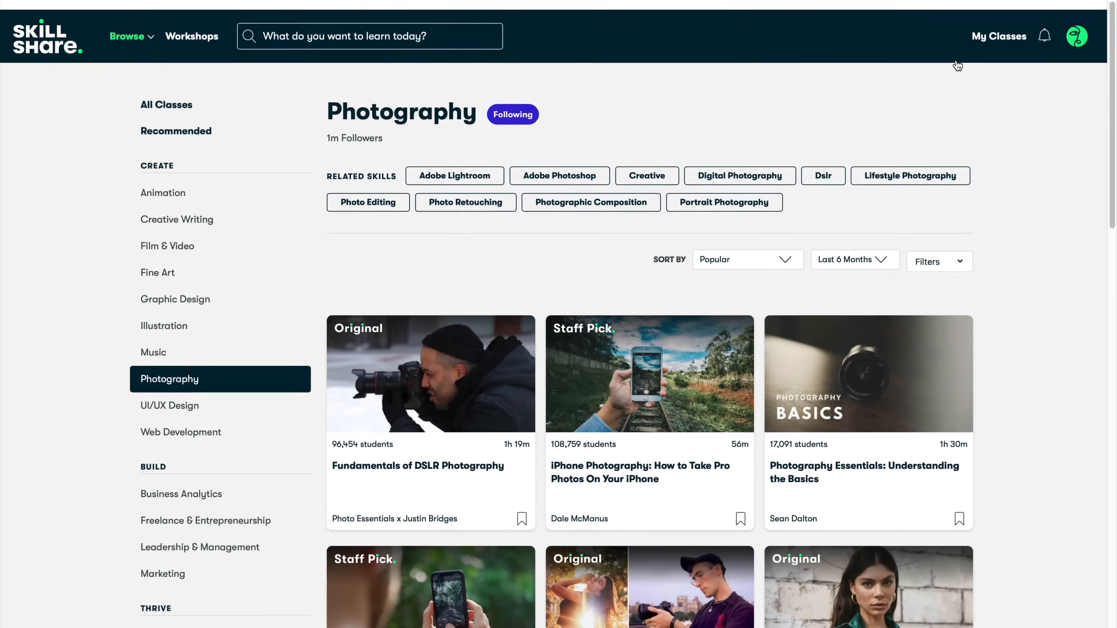
click(425, 322)
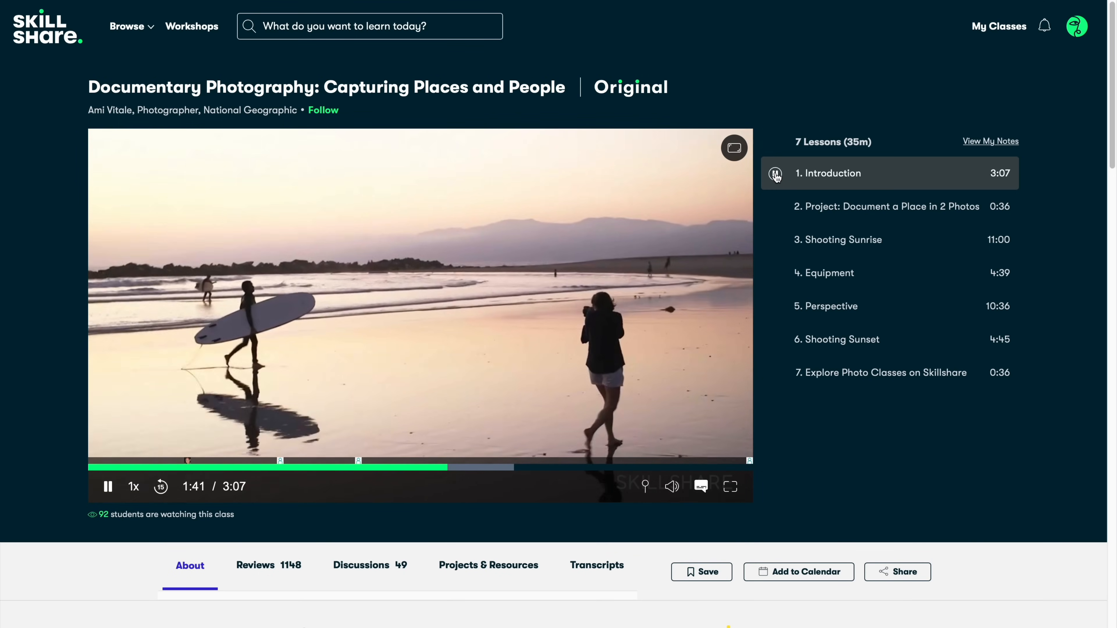
Preview the Shooting Sunrise, Equipment and Perspective lessons of the class, and return to Shooting Sunrise.
click(775, 241)
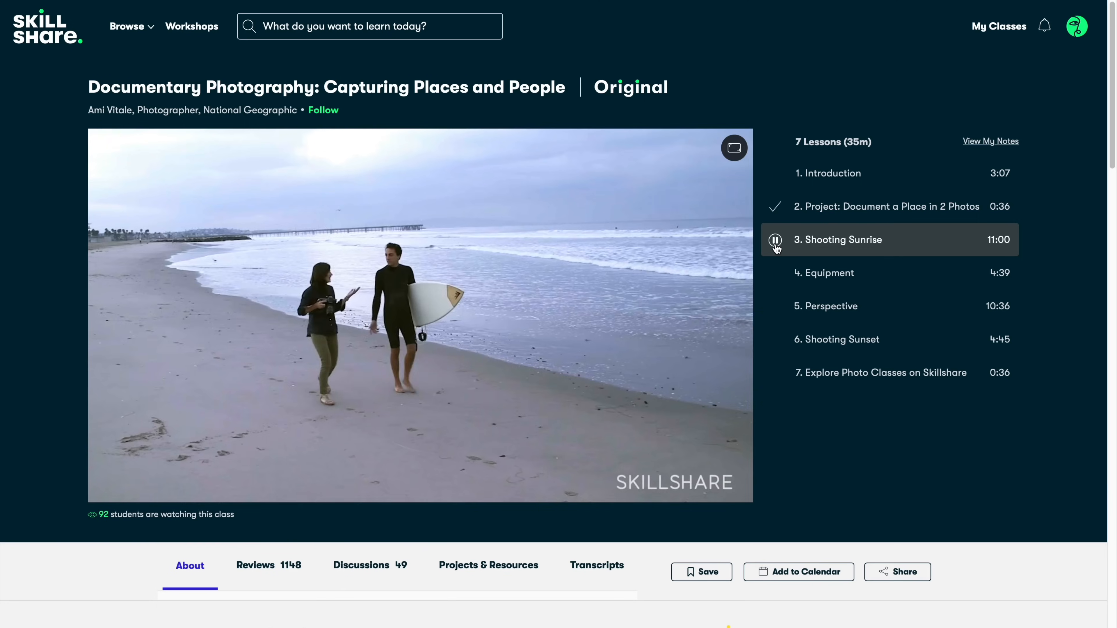
click(775, 274)
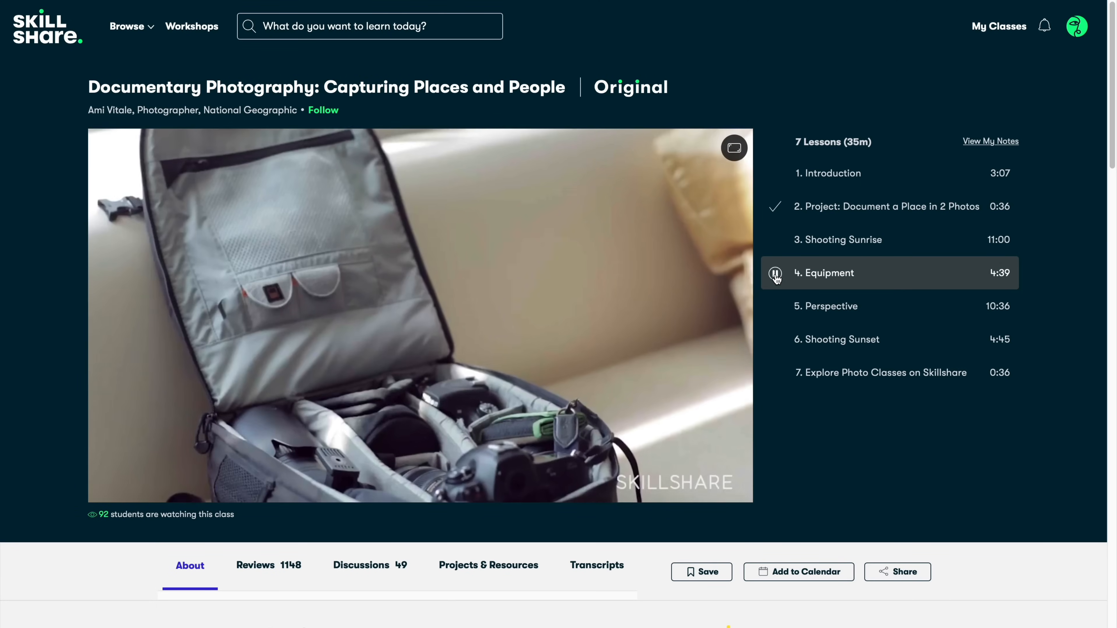
click(775, 308)
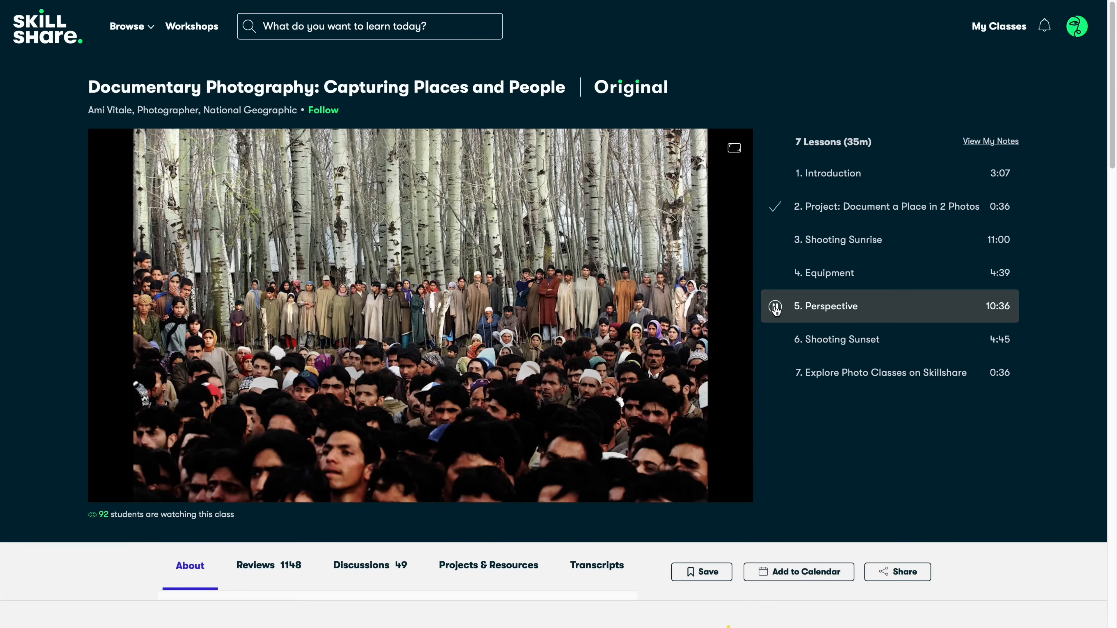
click(775, 241)
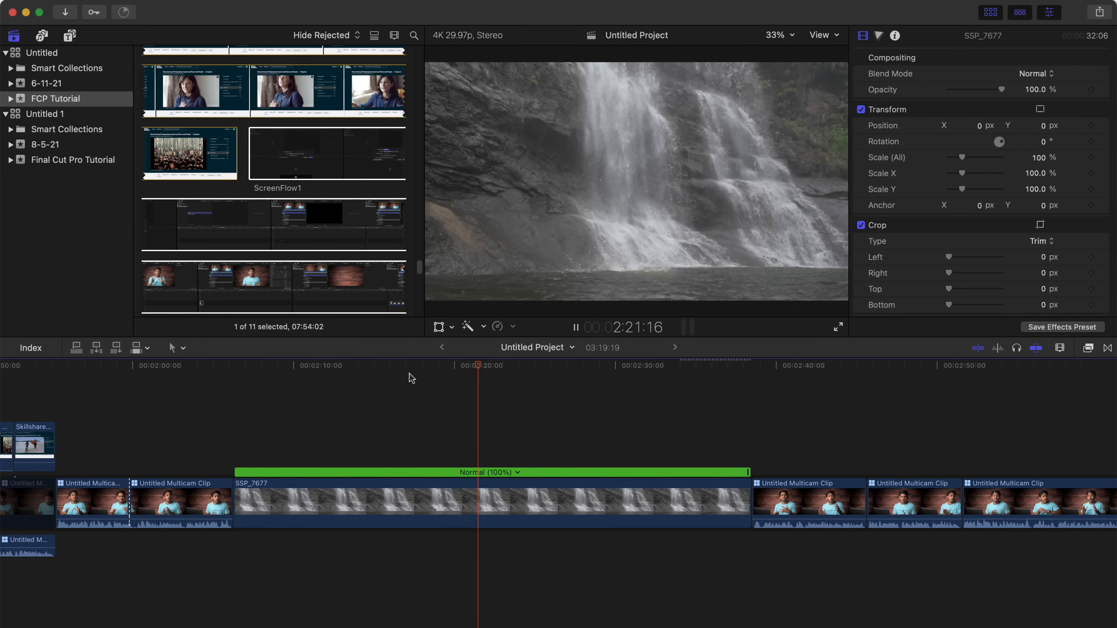
Speed up the SSP_7677 clip to Fast 4x and play it back from its start.
click(361, 512)
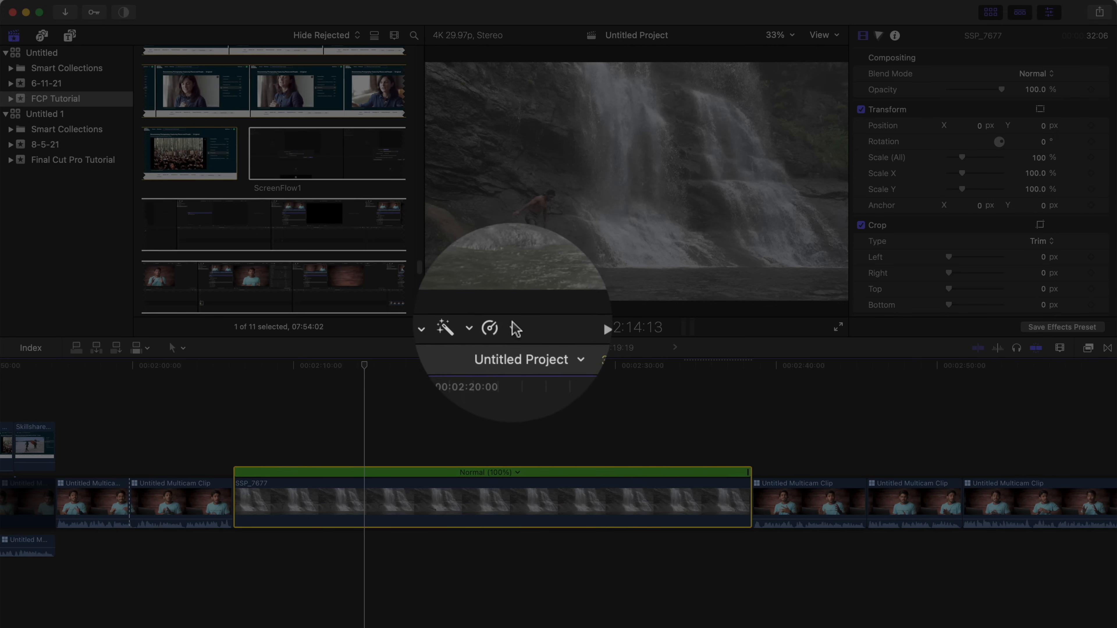
click(513, 327)
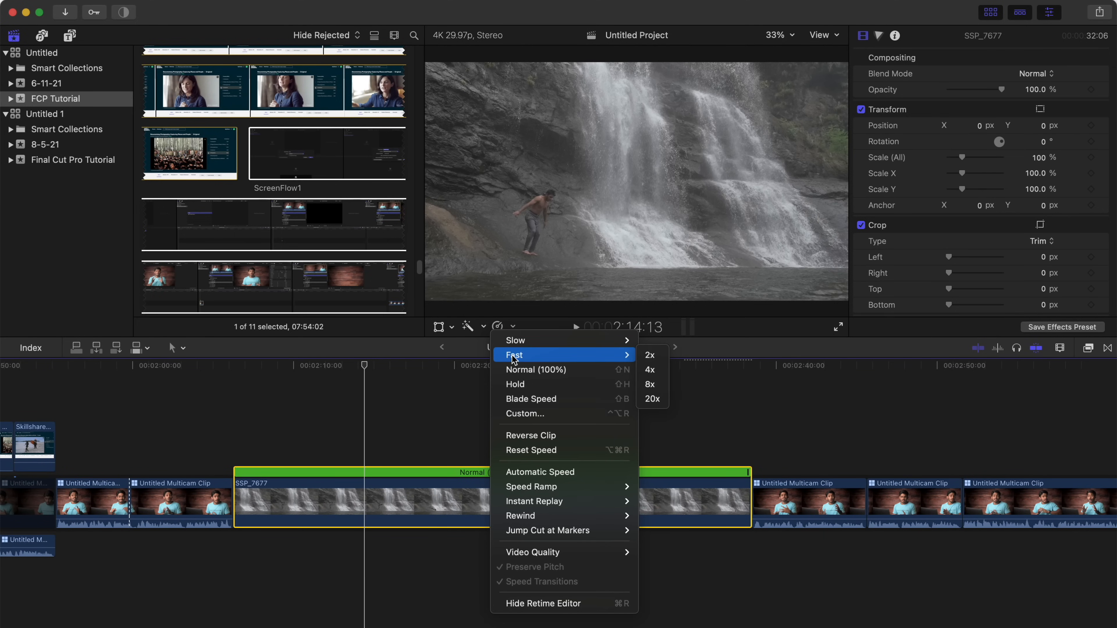
click(647, 371)
click(230, 441)
key(space)
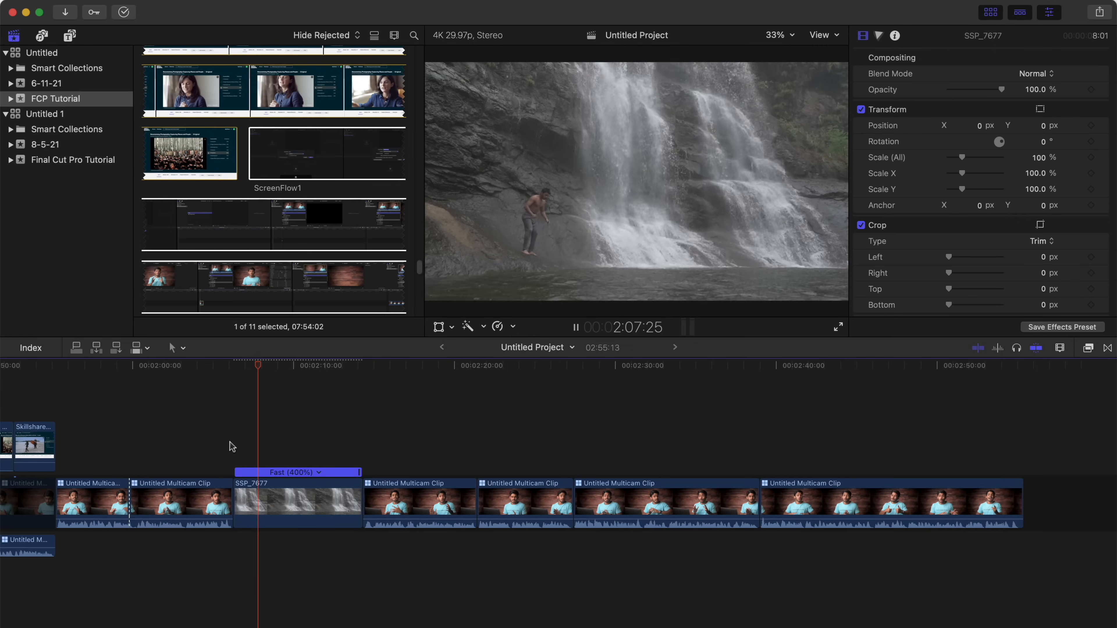
key(space)
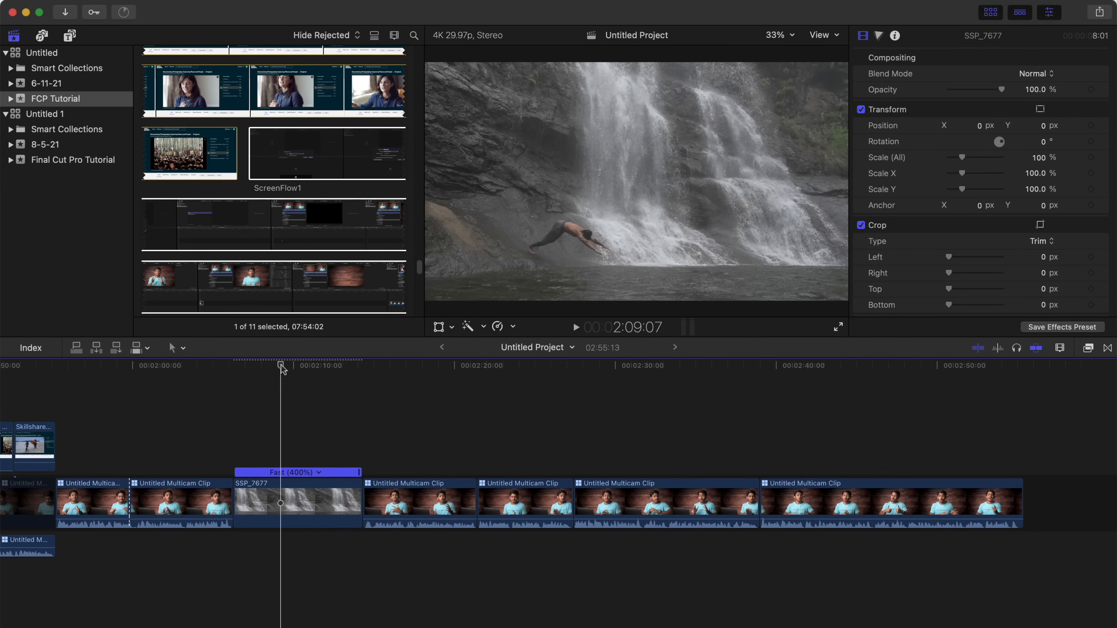
Split the speed of the SSP_7677 clip with Blade Speed where the man dives, at 00:02:09:07.
key(super+equal)
click(288, 503)
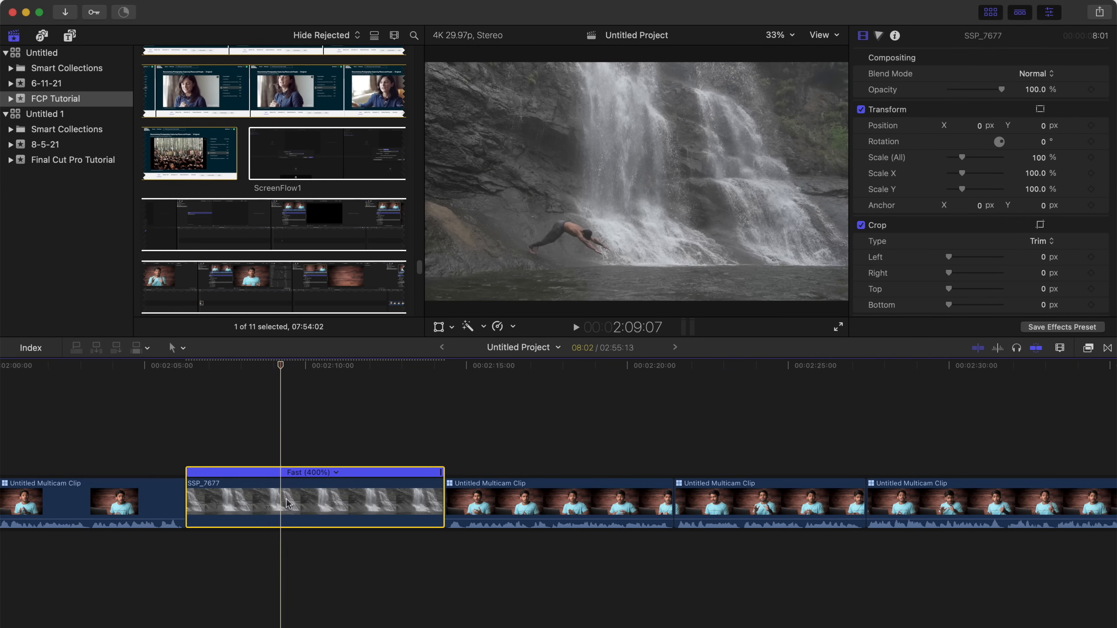
click(513, 328)
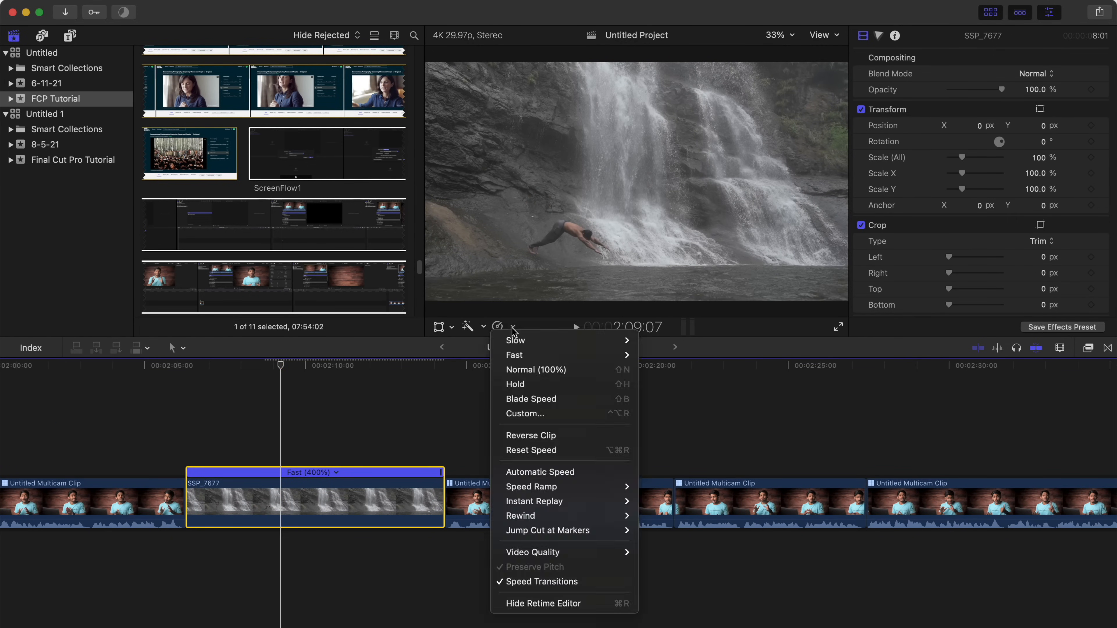
click(524, 401)
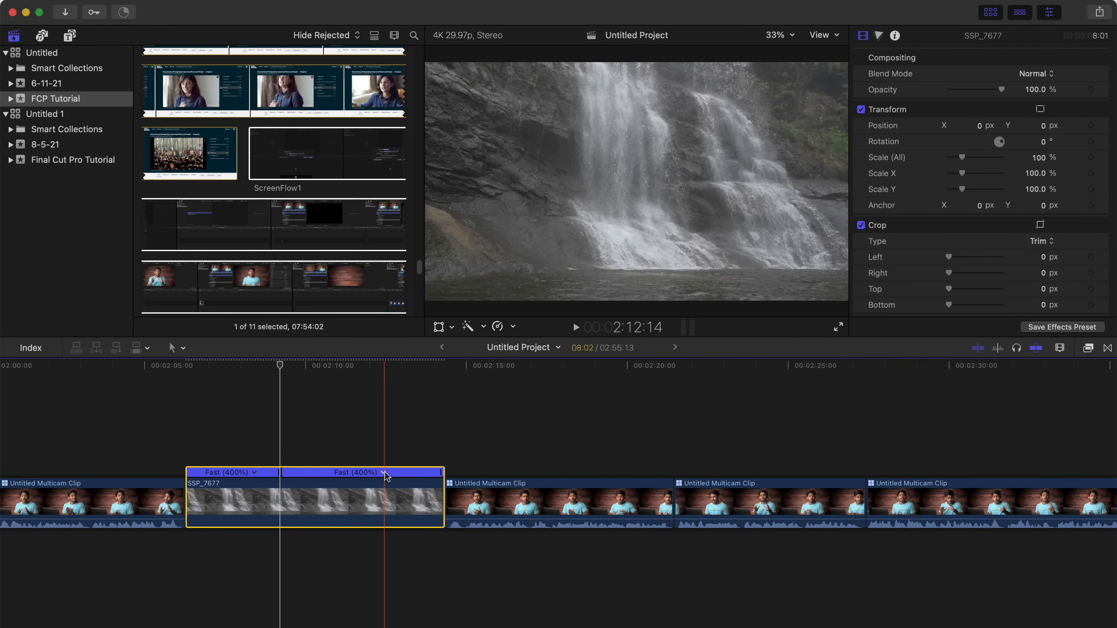
Set the second speed segment of SSP_7677 to Normal (100%), lengthen the speed transition into it, and play it back.
click(384, 472)
click(397, 516)
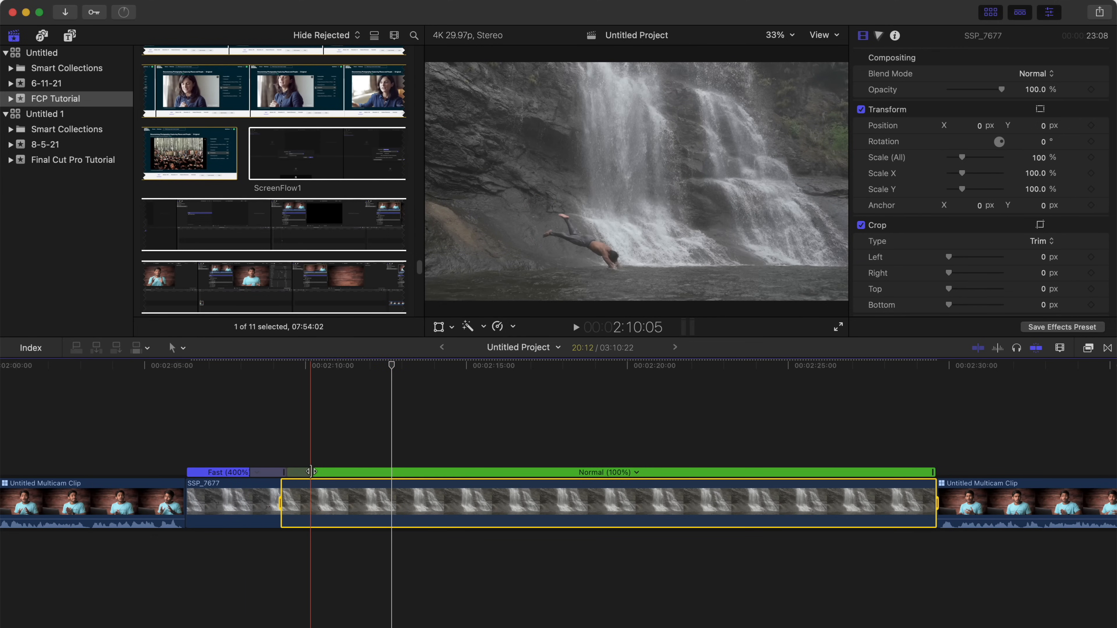
drag(312, 472, 385, 472)
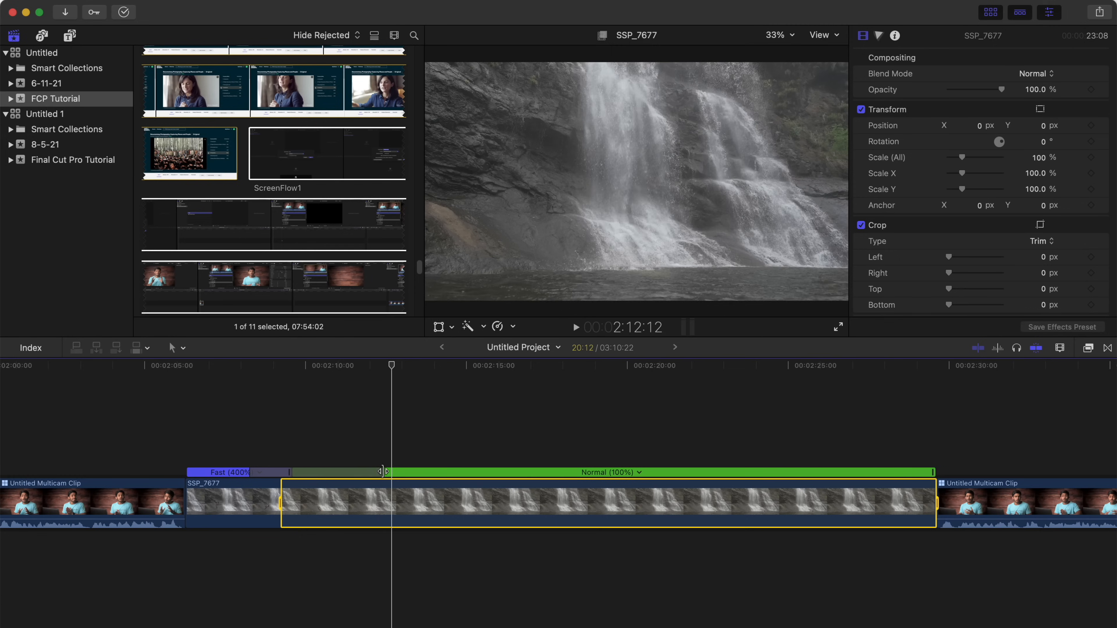
key(space)
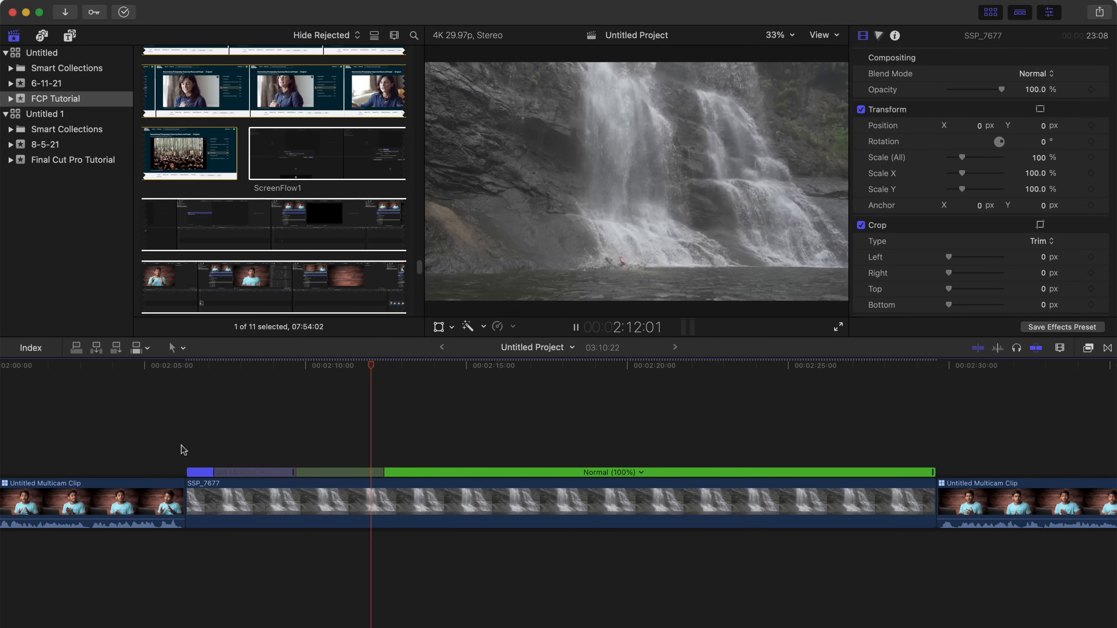
key(space)
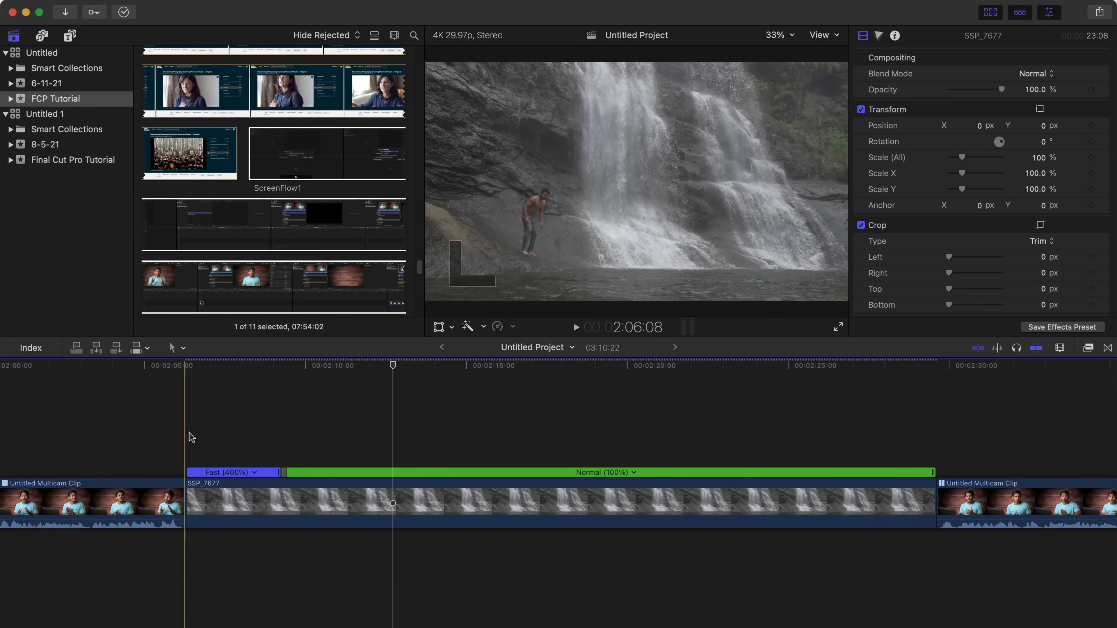
Return the whole SSP_7677 clip to Normal (100%) speed, reverse the clip and play it back.
click(513, 327)
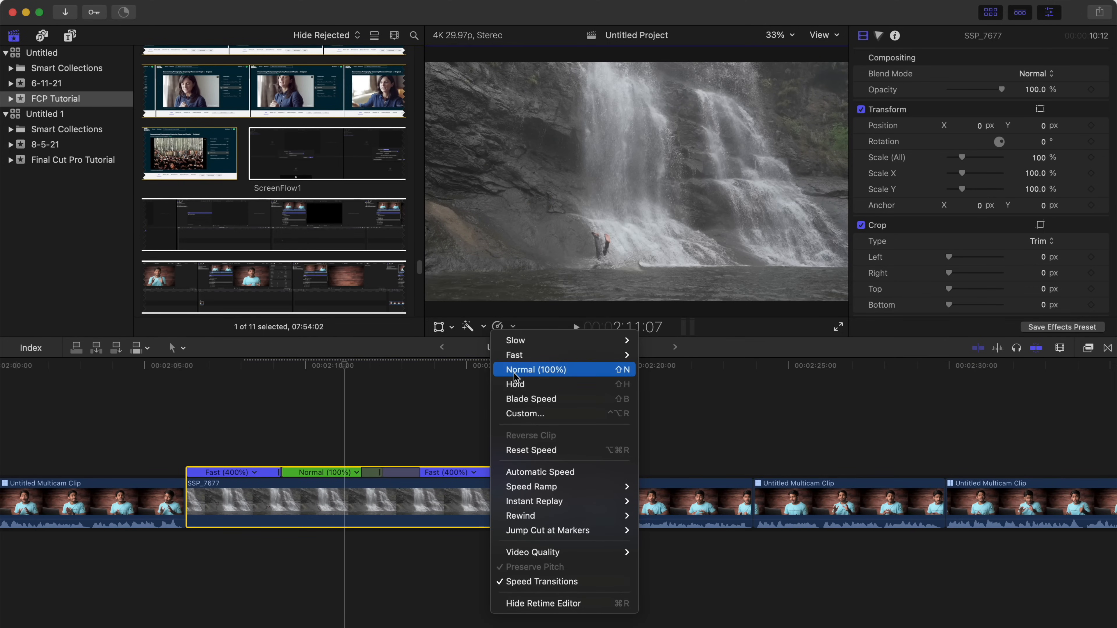
click(514, 373)
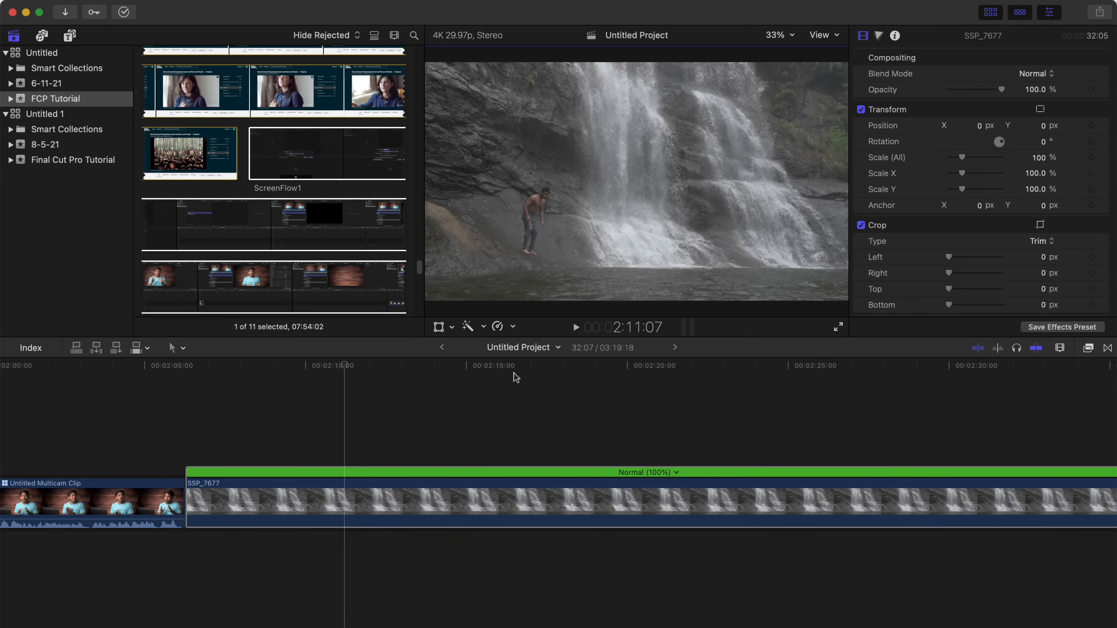
click(511, 327)
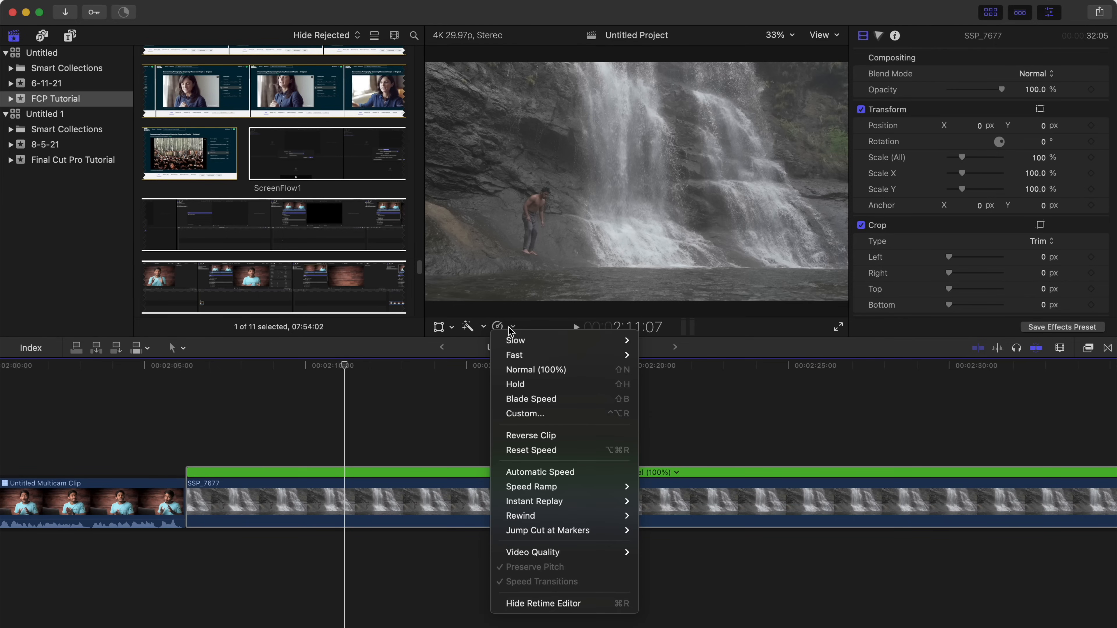
click(511, 435)
key(space)
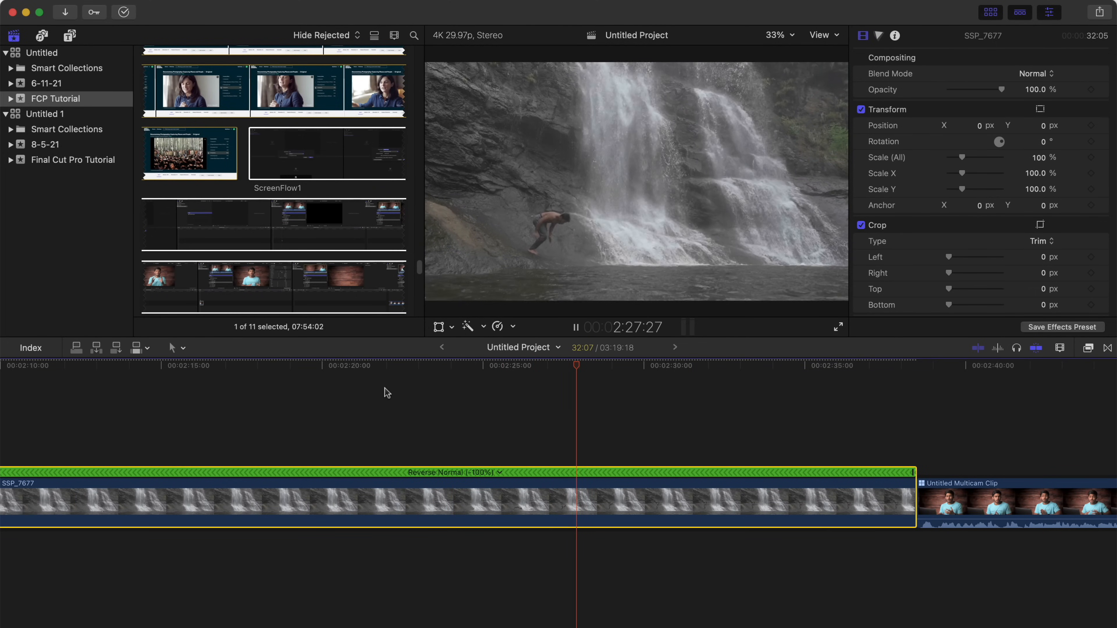
Set the reversed SSP_7677 clip's speed to Fast 2x and play it back.
click(497, 326)
mouse_move(519, 356)
click(668, 357)
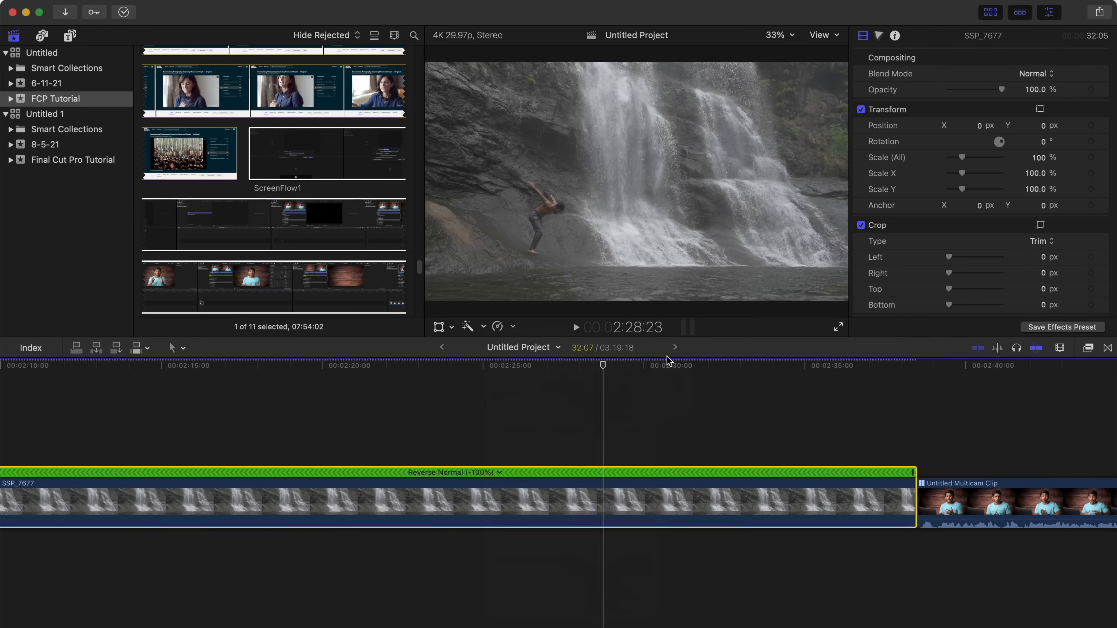
key(space)
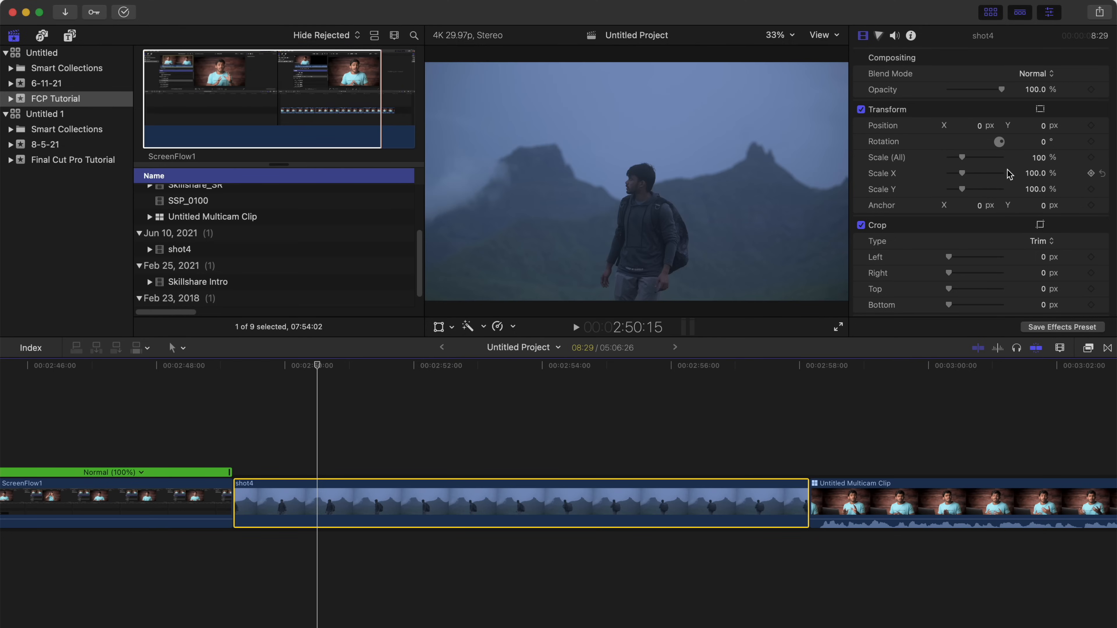
Try scaling the shot4 clip to 120%, and undo the scale change.
click(1038, 158)
text(120)
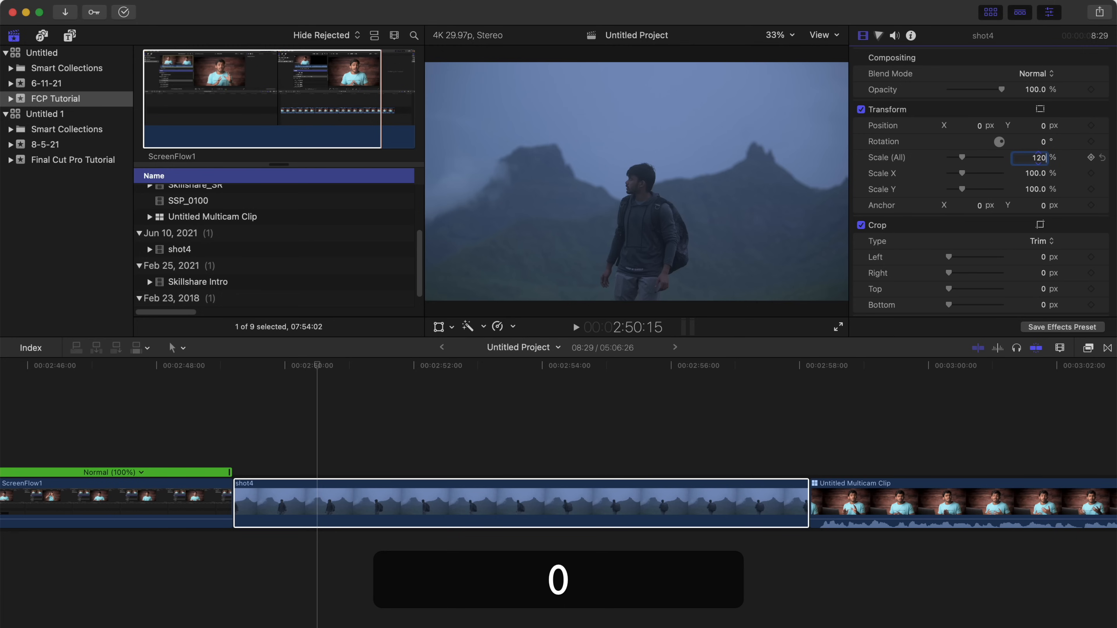
key(Return)
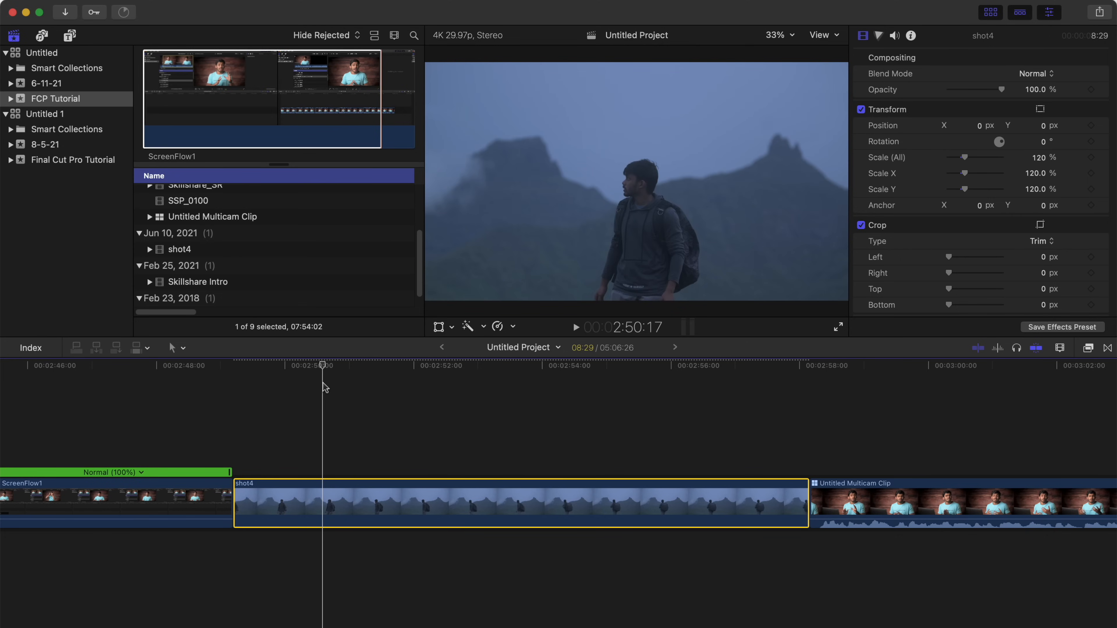
key(super+z)
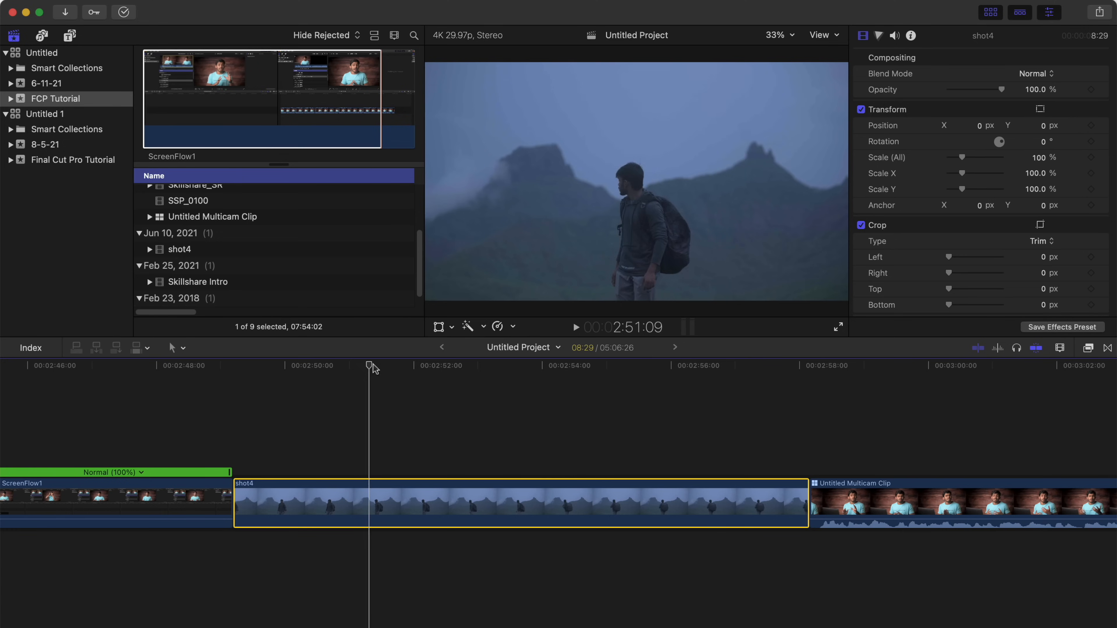
Keyframe the scale of shot4 at the clip's start and set it to 120% at about 00:02:52:10.
drag(373, 364, 440, 368)
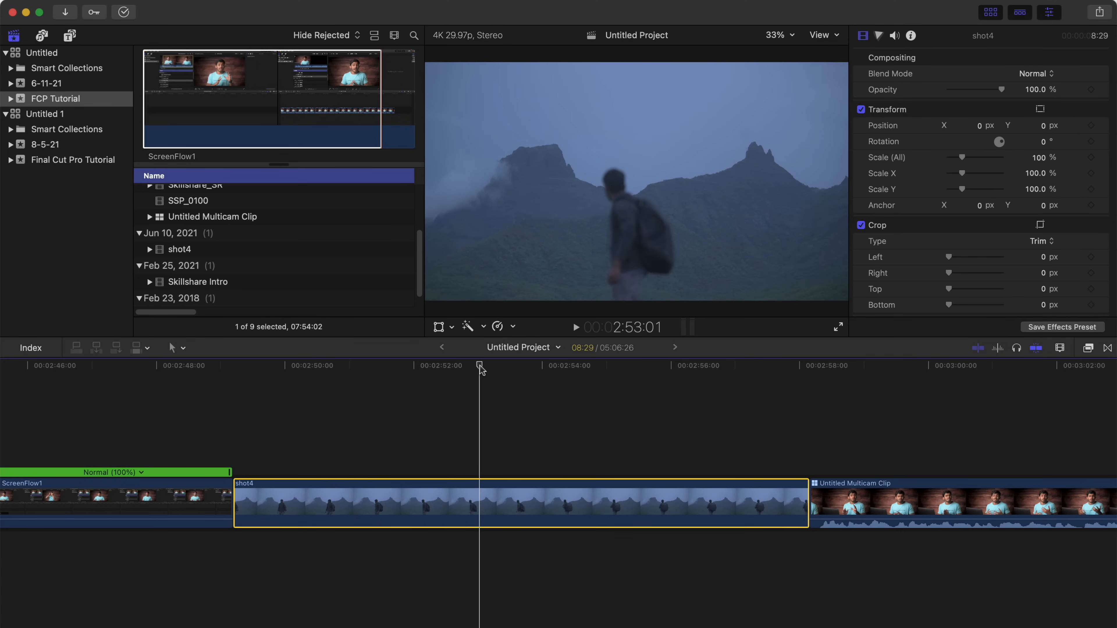
key(Up)
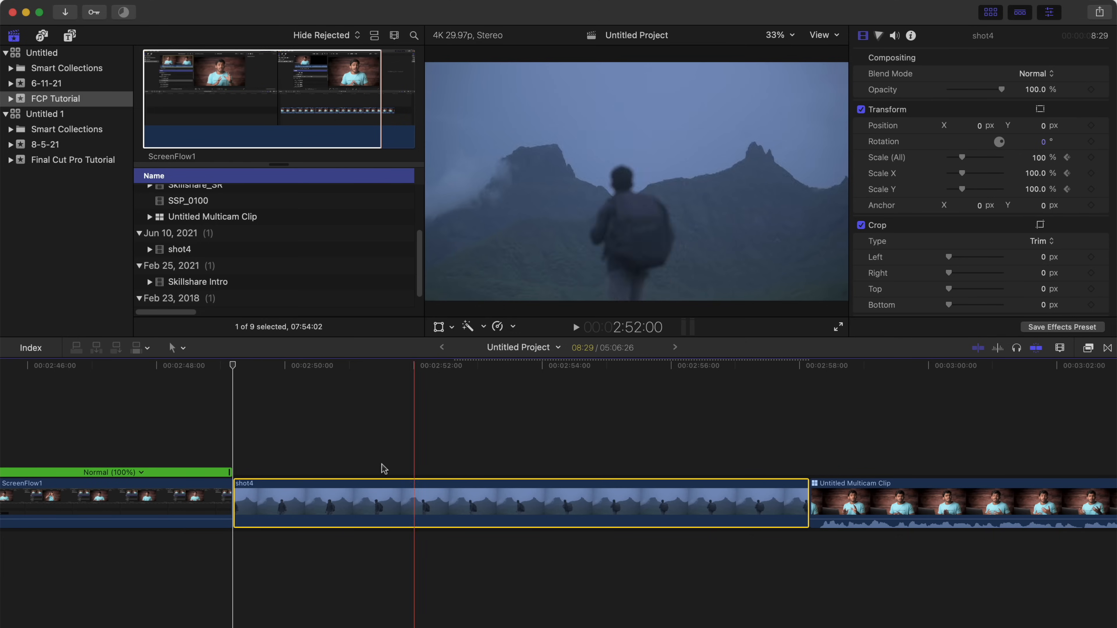
drag(237, 365, 438, 388)
click(1038, 157)
text(120)
key(Return)
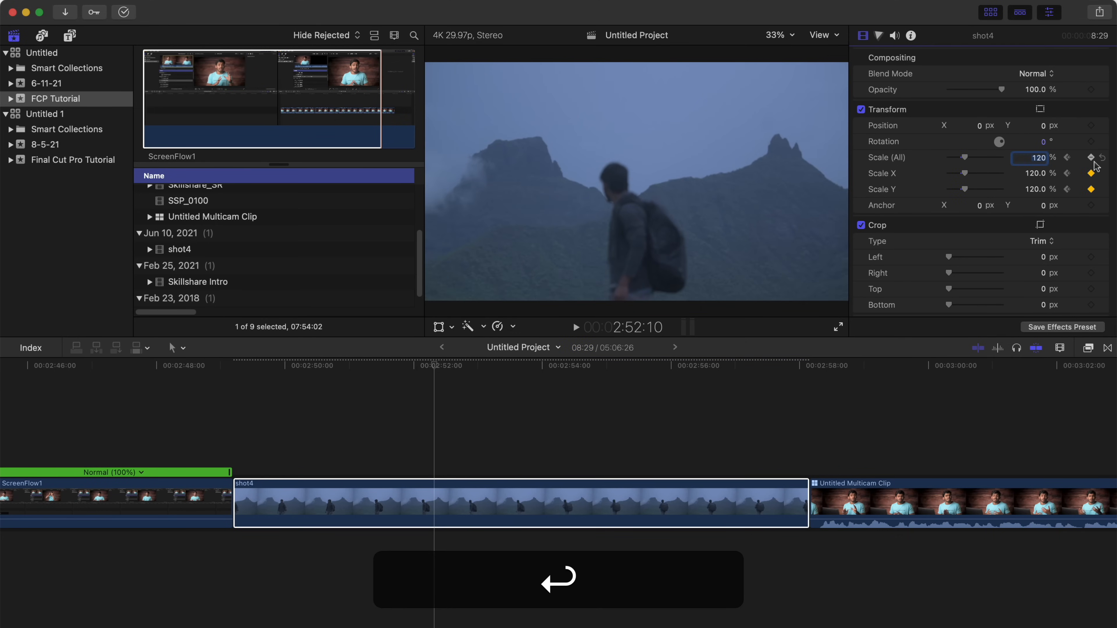
Show the Video Animation of shot4, shift its second Transform keyframe along the clip, and play the zoom.
right_click(442, 505)
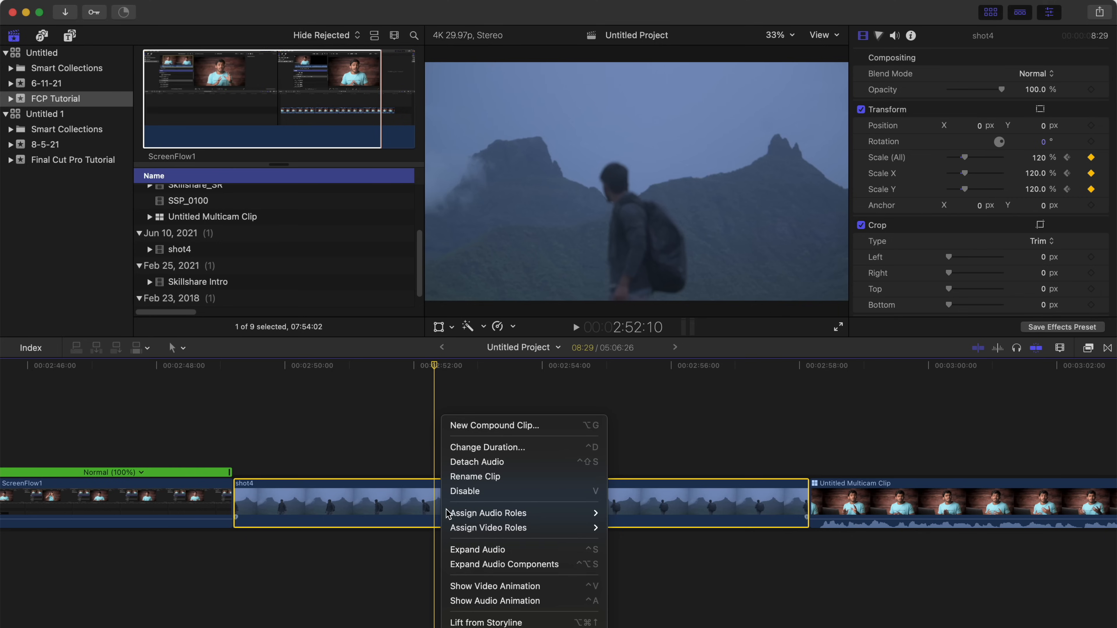
click(460, 586)
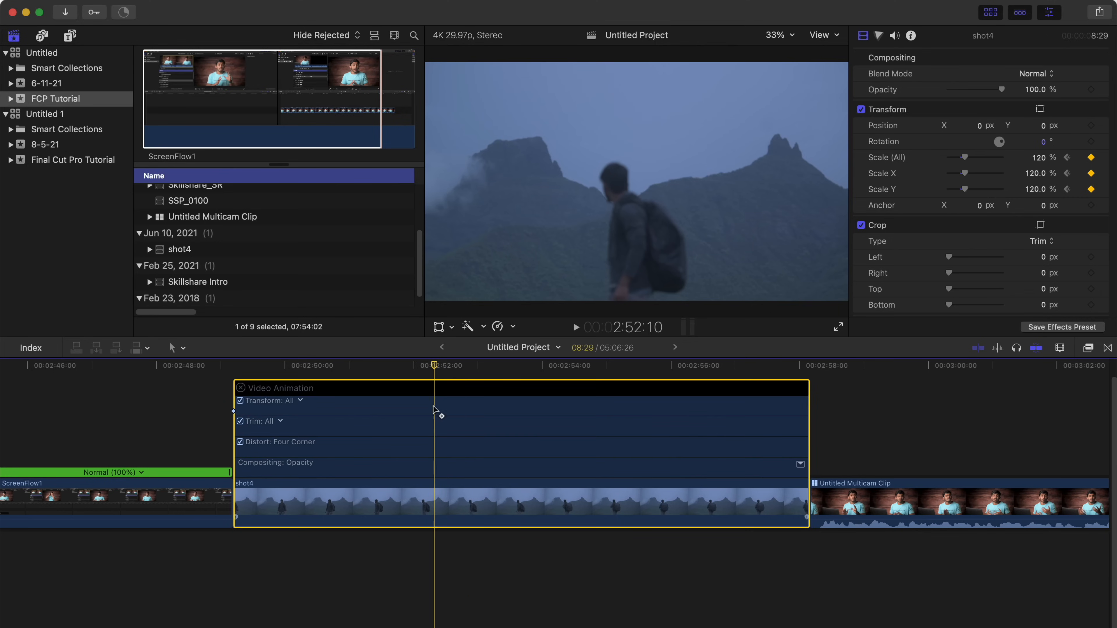
alt+click(434, 410)
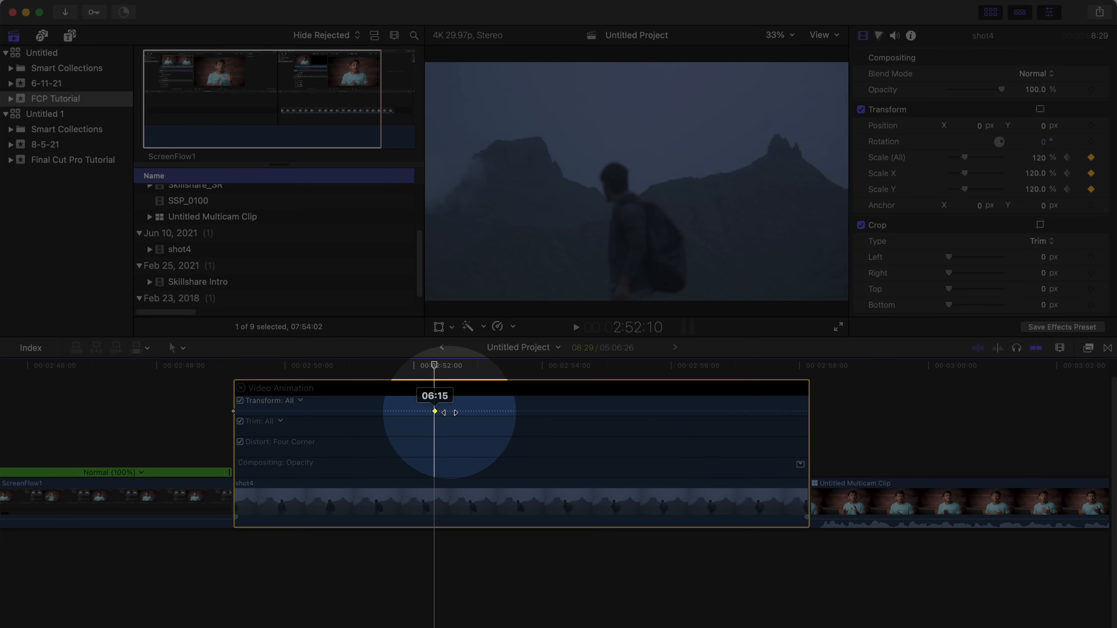
drag(434, 410, 461, 411)
click(404, 367)
key(space)
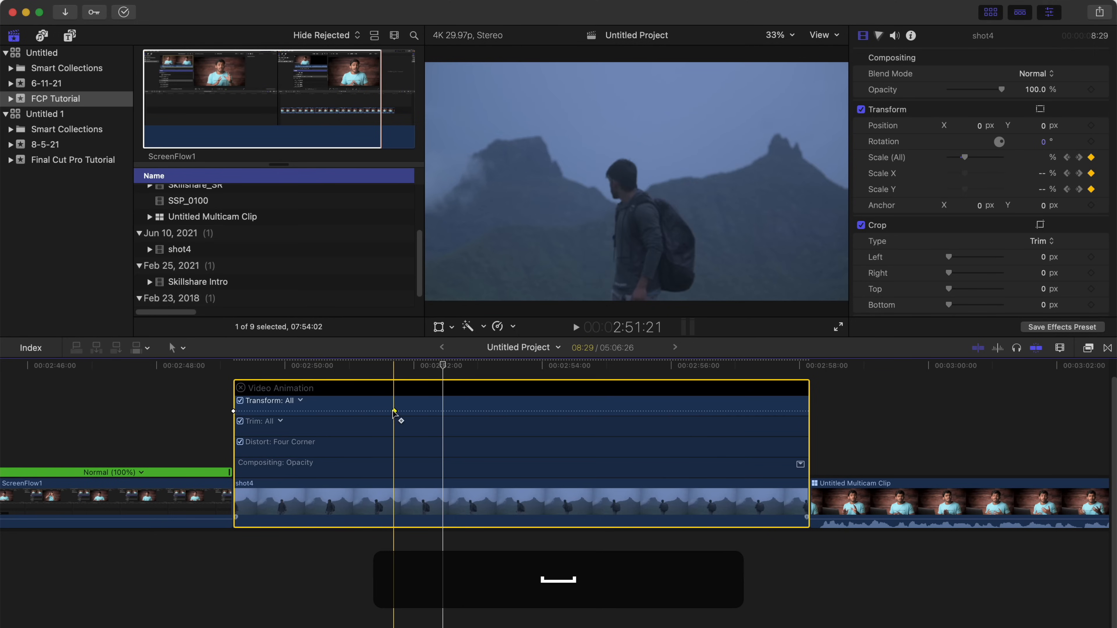
Move the second Transform keyframe of shot4 close to the clip's start and play back the faster zoom.
drag(394, 411, 272, 411)
click(235, 368)
key(space)
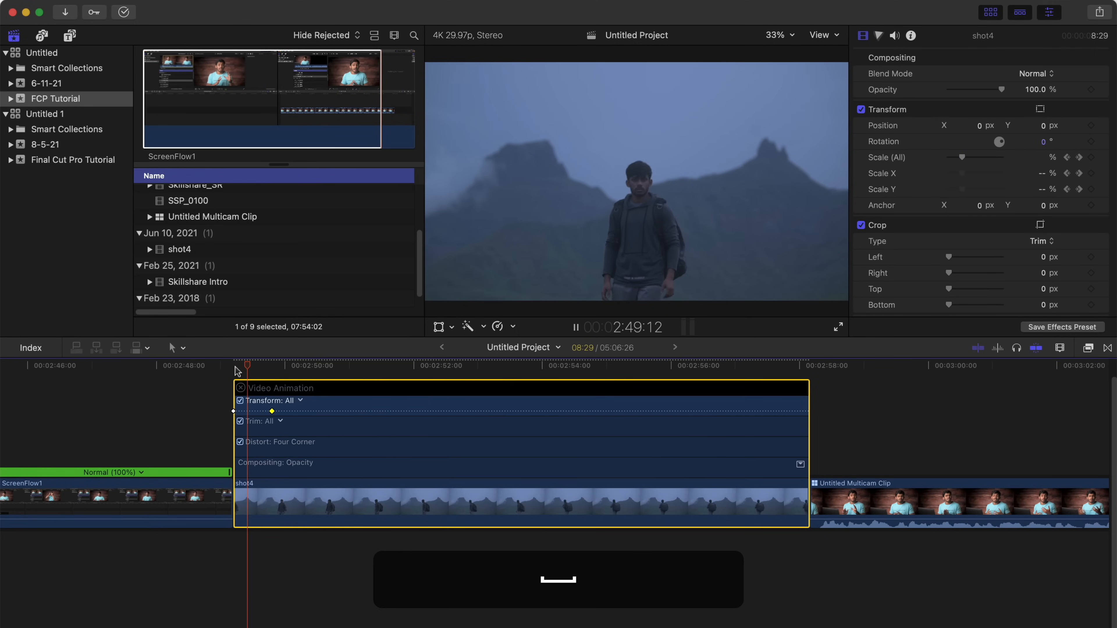
key(space)
Move the second Transform keyframe of shot4 to 06:27 and play back the slower zoom.
drag(272, 412, 460, 411)
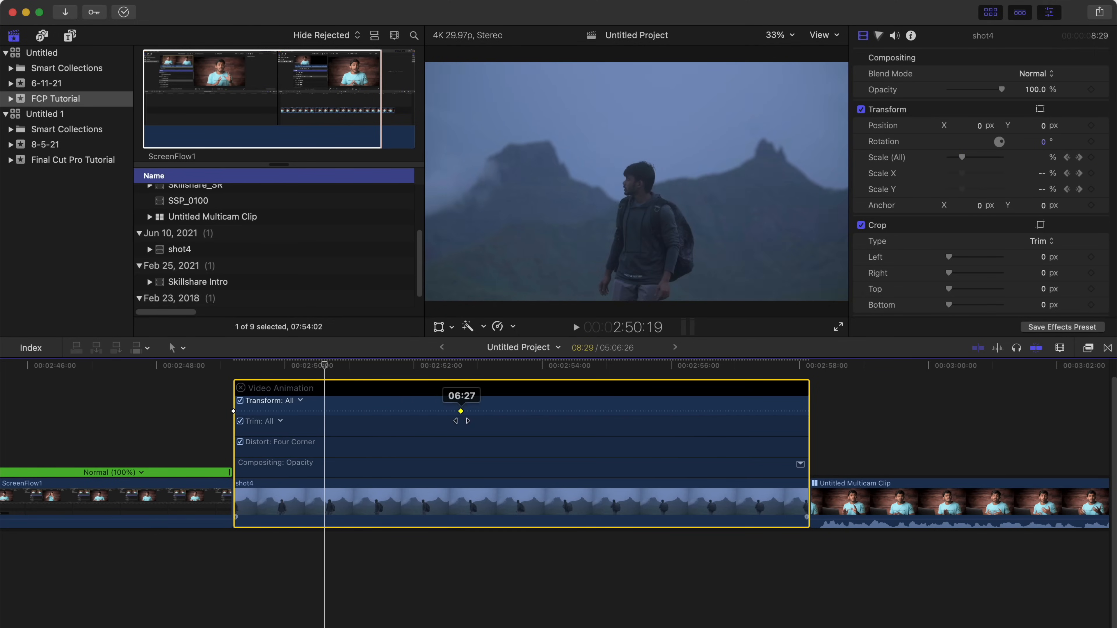
click(236, 368)
key(space)
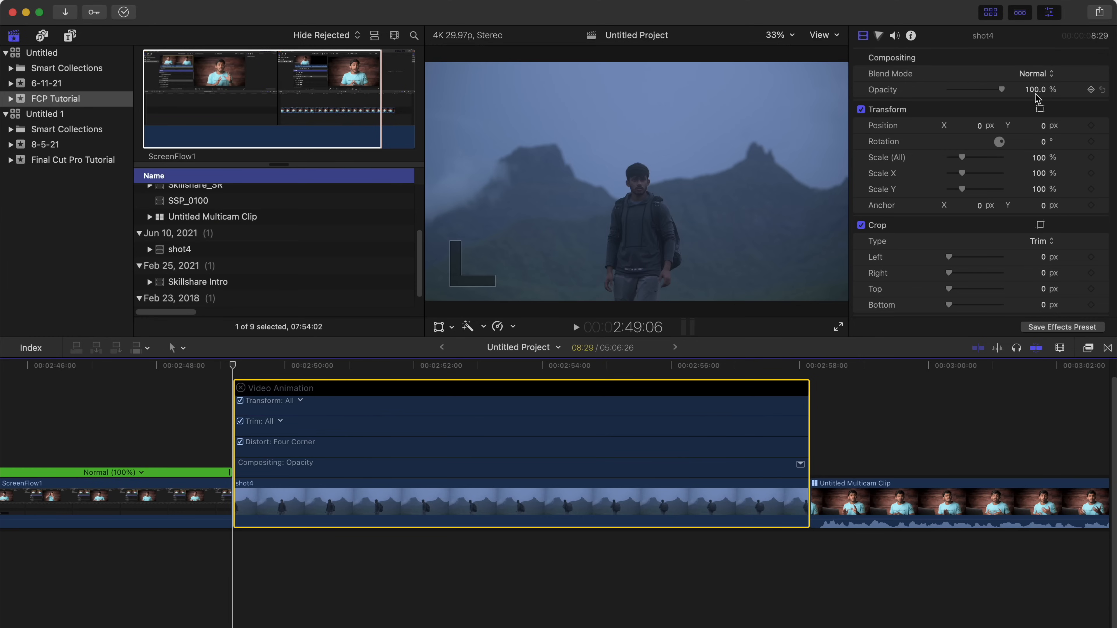
Keyframe the opacity of shot4 from 0% at its start to 100% at about 00:02:51:24, and play the fade-in.
click(1037, 91)
text(0)
drag(234, 366, 401, 506)
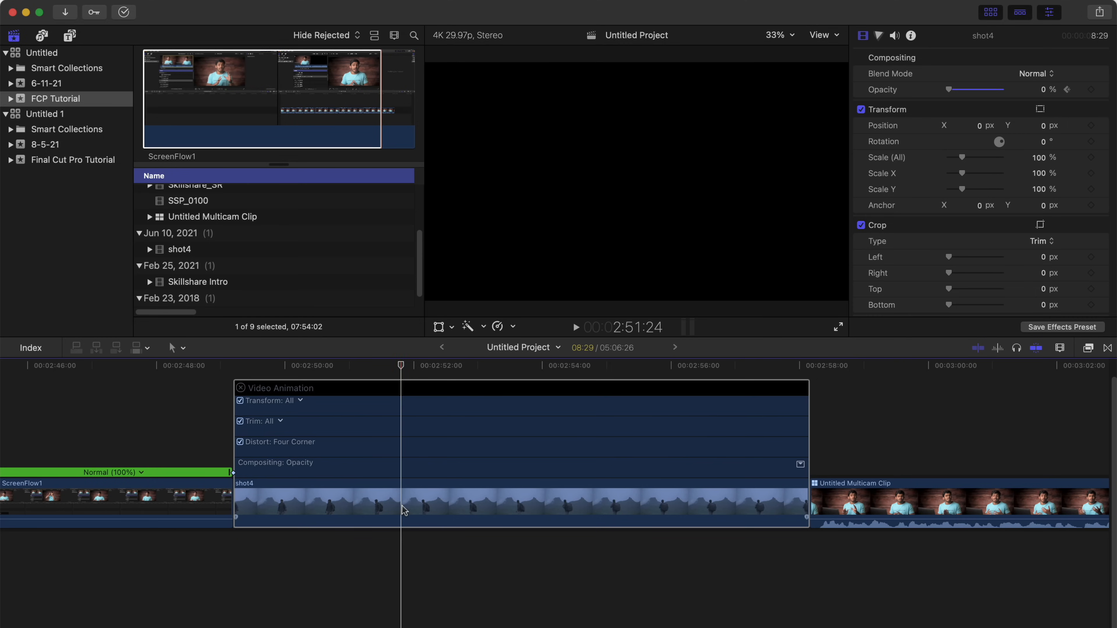
click(1042, 90)
text(100)
key(Return)
drag(399, 365, 234, 366)
key(space)
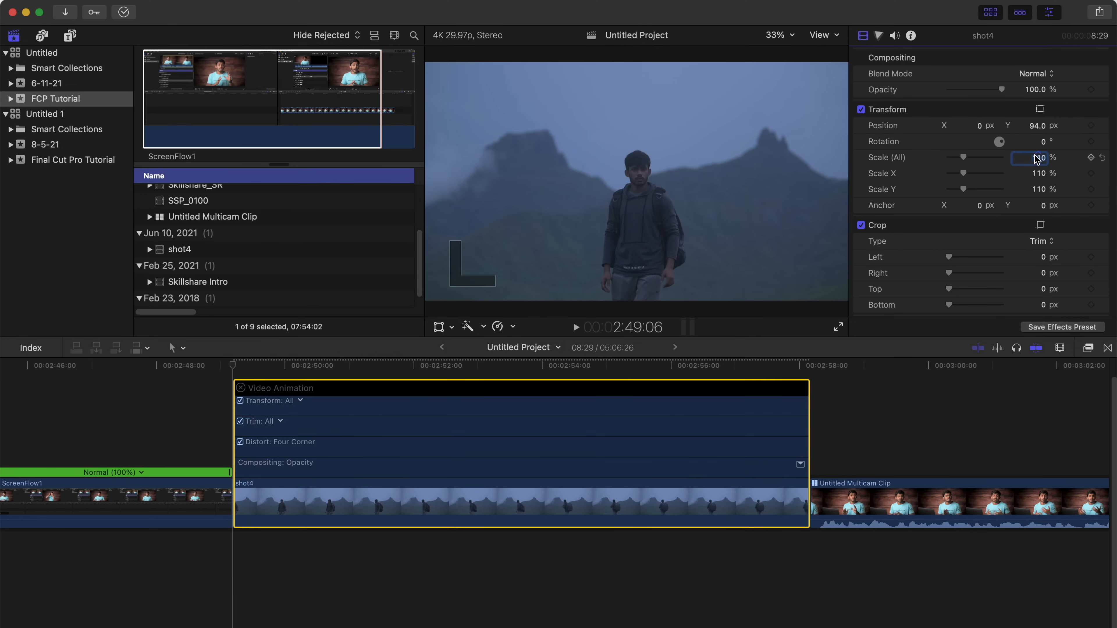
Try shot4 at 130% scale with its vertical position raised to about 136 px, and reset the scale.
text(130)
key(Return)
drag(1038, 128, 1037, 126)
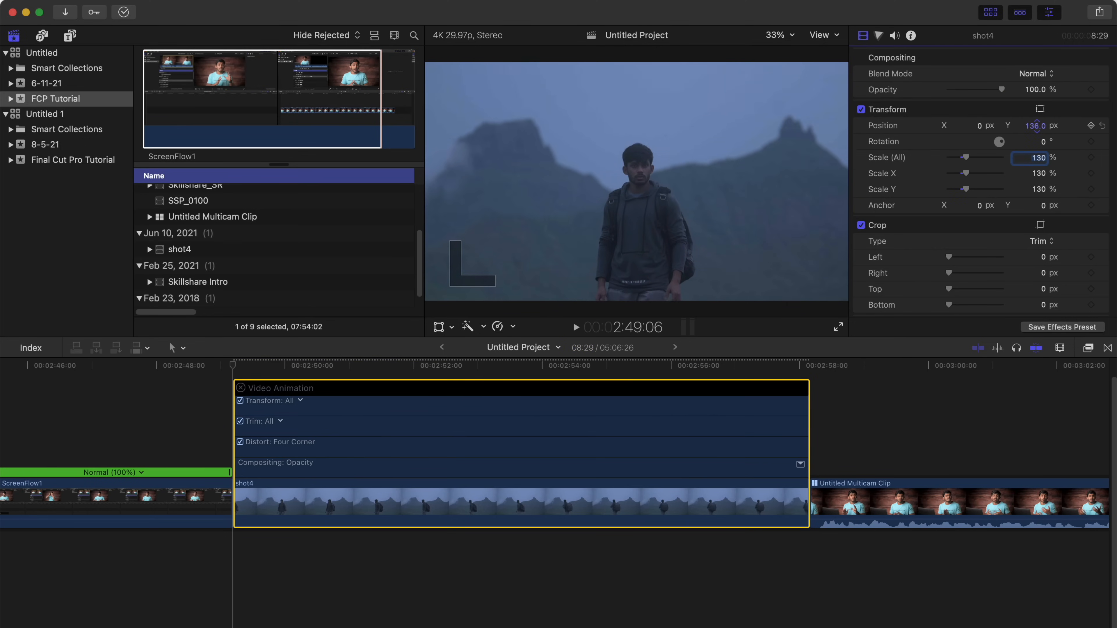
click(237, 372)
key(space)
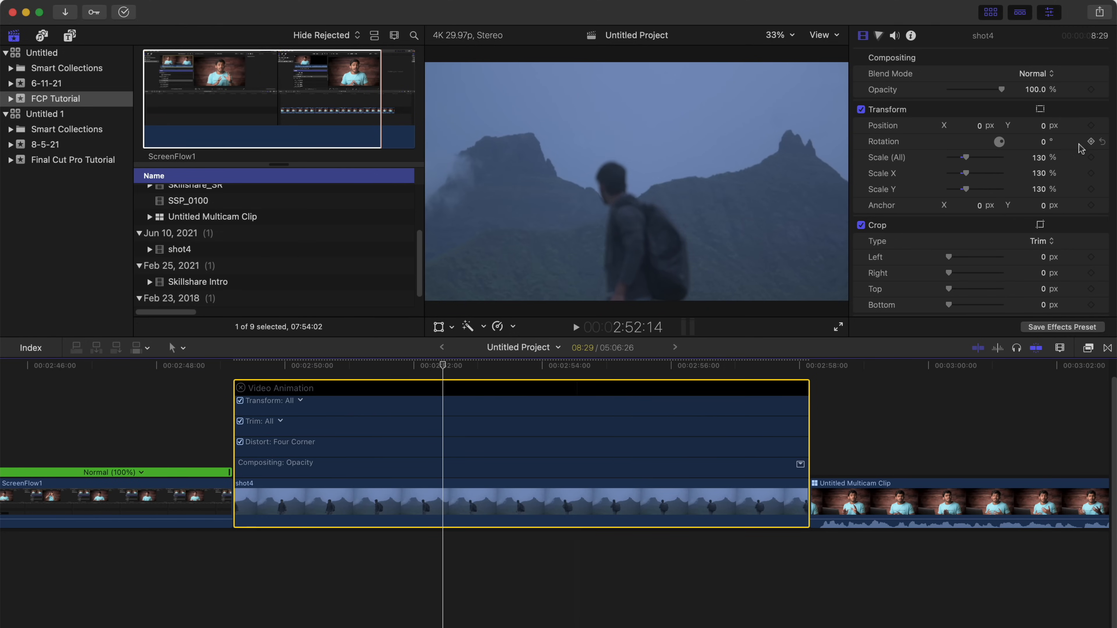
click(1100, 158)
Show the horizon overlay in the viewer and place the playhead at 00:02:55:25 in shot4.
click(825, 41)
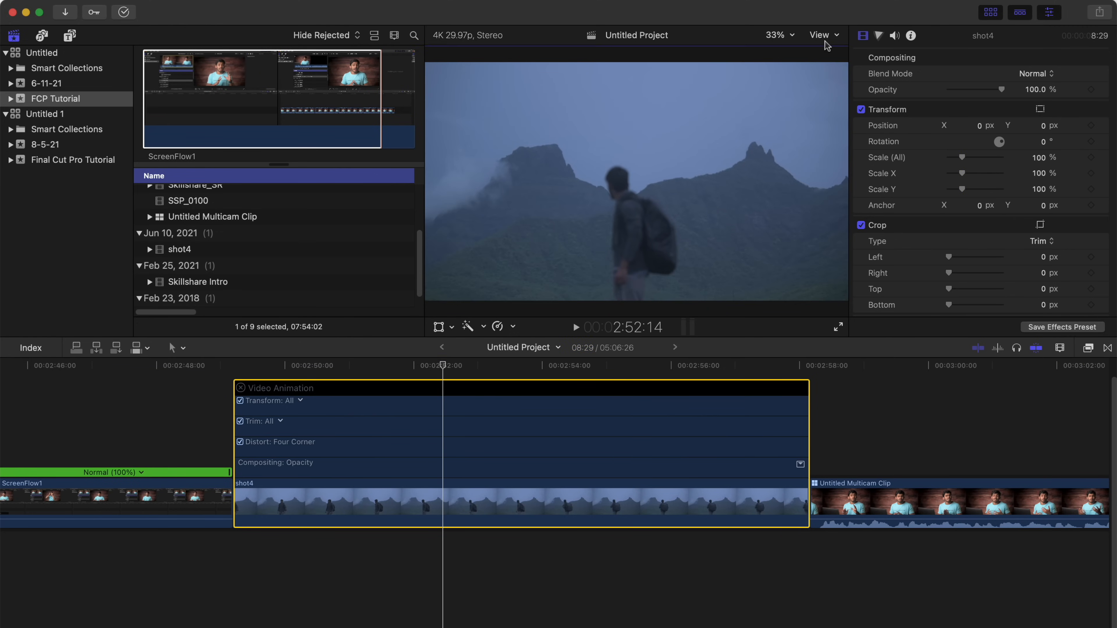
click(826, 43)
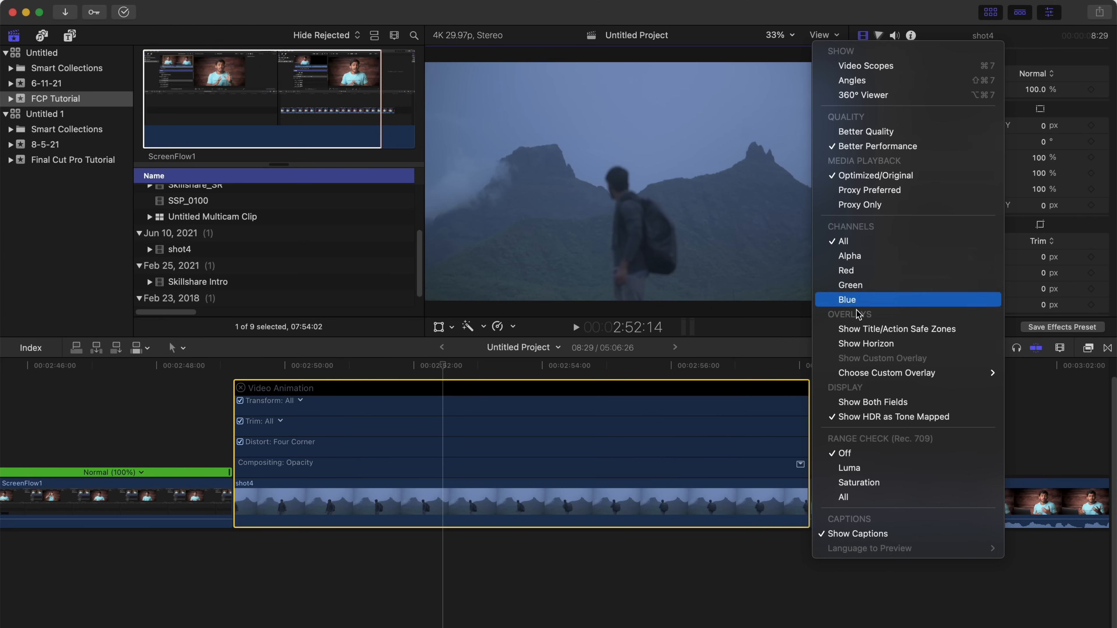
click(866, 343)
click(660, 366)
Scale shot4 to 110%, adjust its horizontal and vertical position against the horizon guides, and hide the horizon overlay.
click(1039, 158)
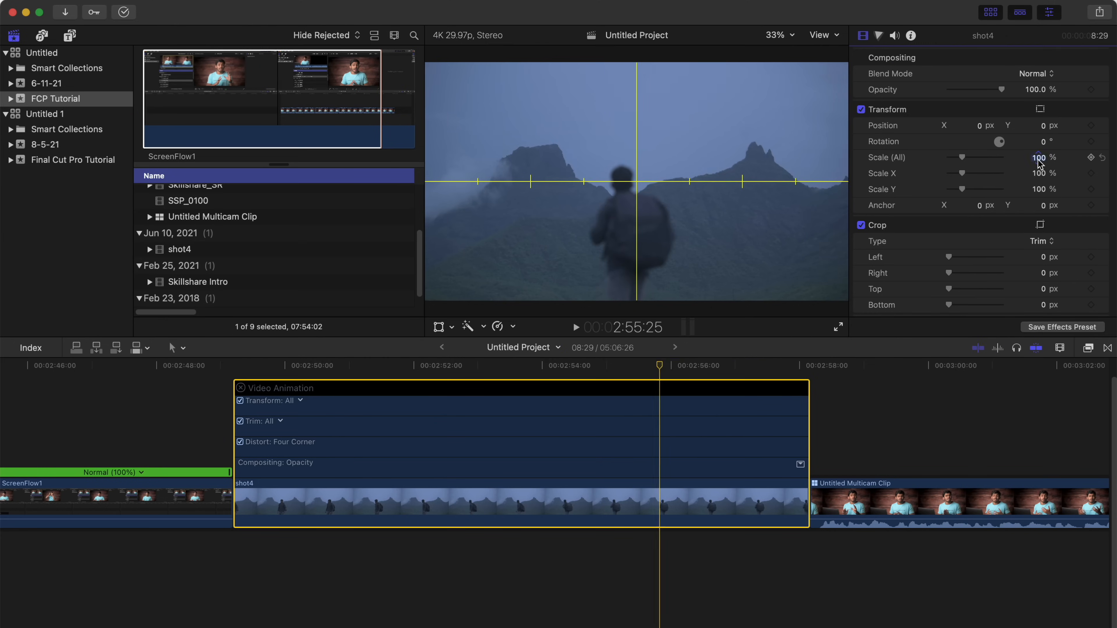
text(110)
key(Return)
drag(980, 126, 980, 89)
drag(1042, 126, 1042, 102)
click(825, 36)
click(858, 347)
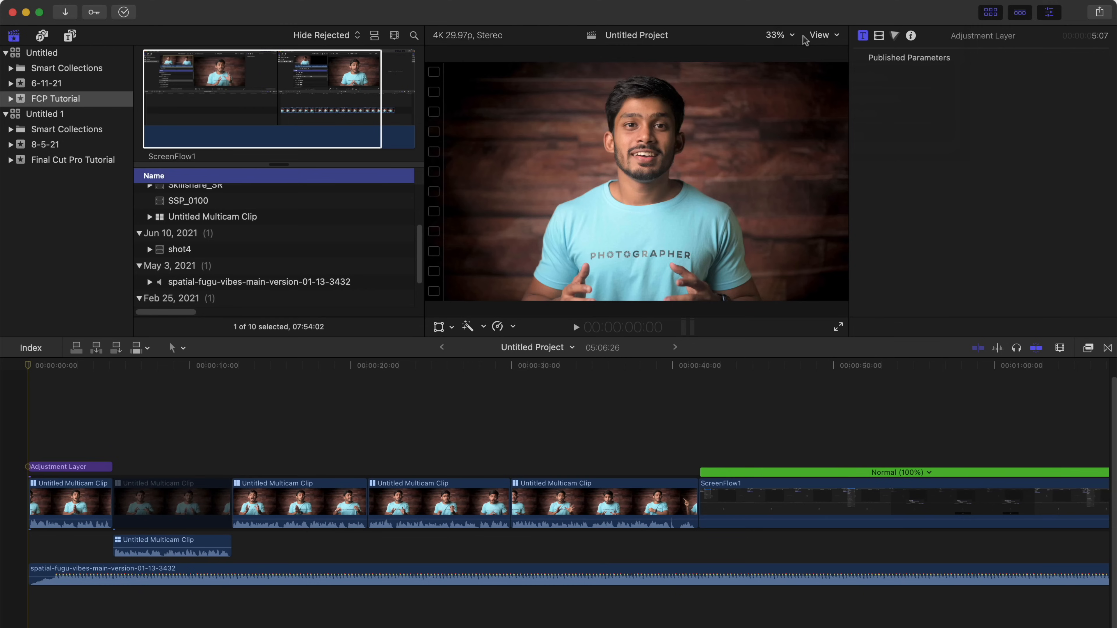
Set the volume of the spatial-fugu-vibes music clip to -20 dB.
click(531, 575)
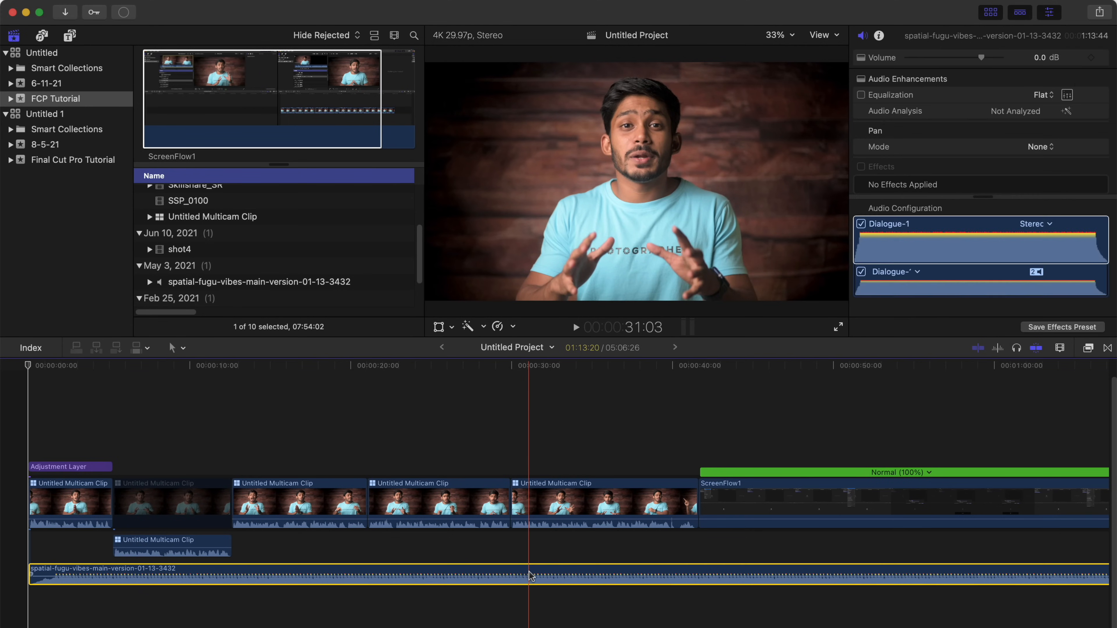
click(1037, 57)
text(-20)
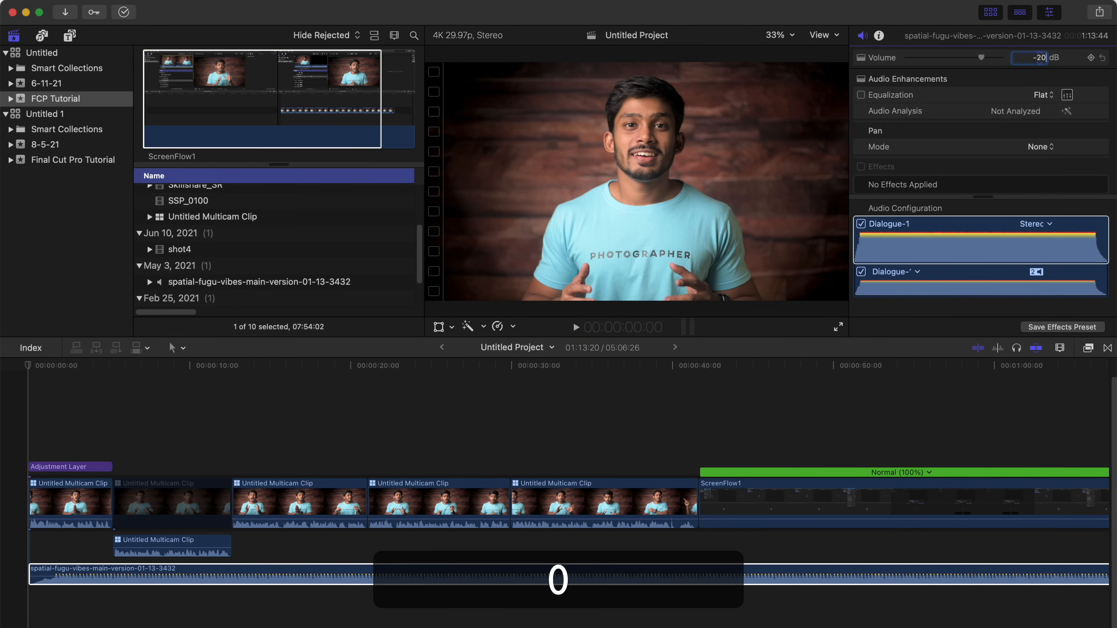
key(Return)
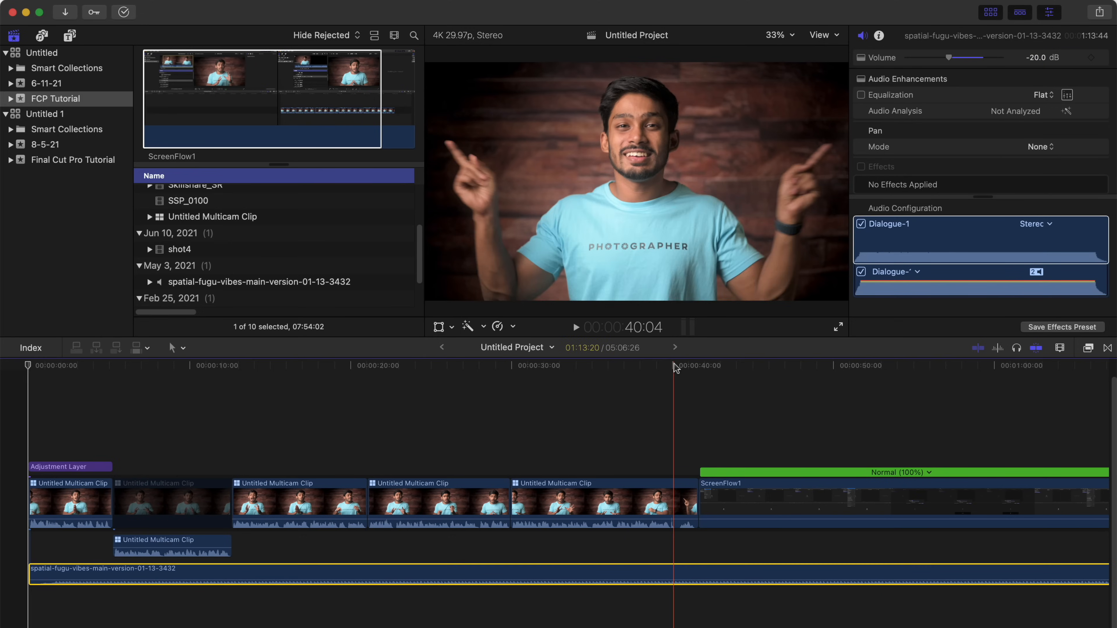
Keyframe the music volume at 00:00:41:20, where ScreenFlow1 begins, and lower the volume about twelve seconds further on for a fade-out.
click(697, 377)
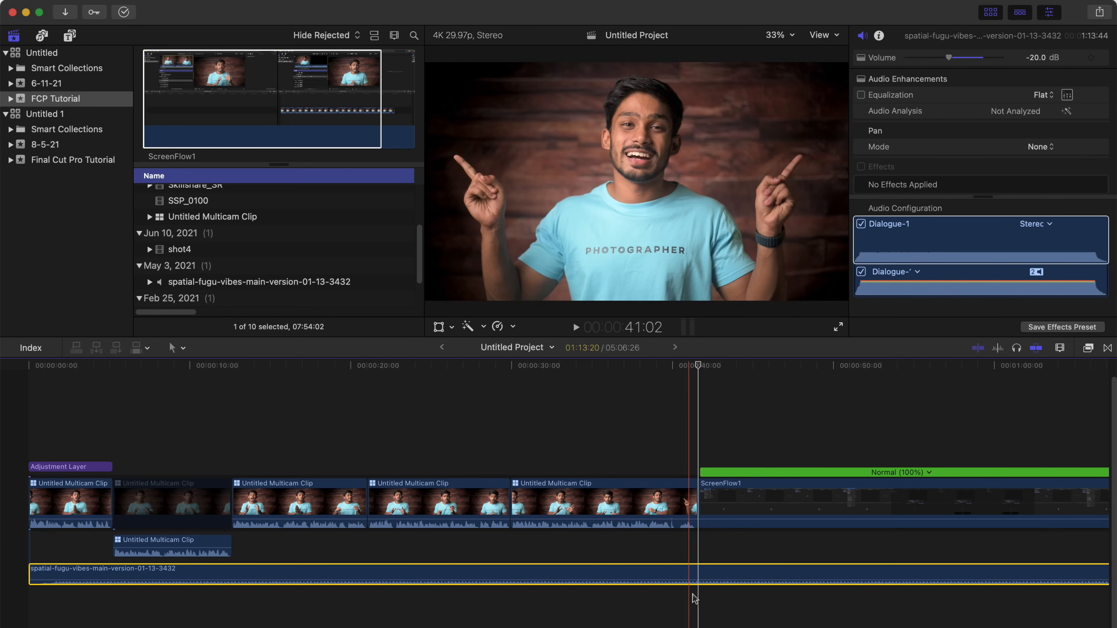
click(1071, 132)
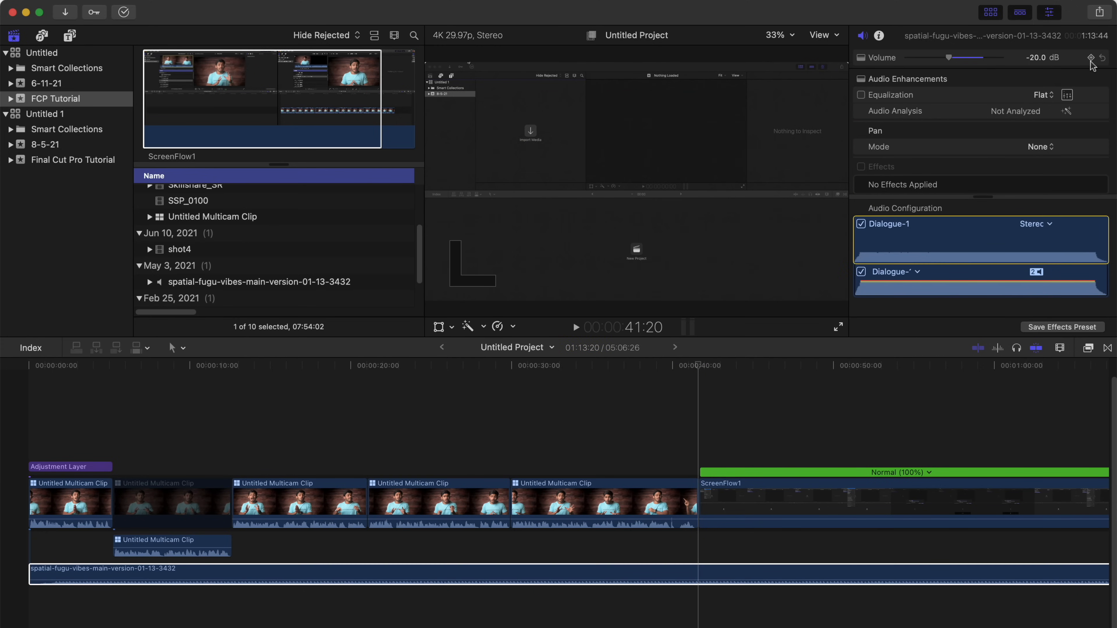
drag(845, 364, 889, 364)
drag(950, 58, 874, 66)
Edit the music clip's second volume keyframe through its options, and play back from the start of ScreenFlow1.
click(891, 577)
right_click(890, 578)
click(911, 587)
click(699, 366)
key(space)
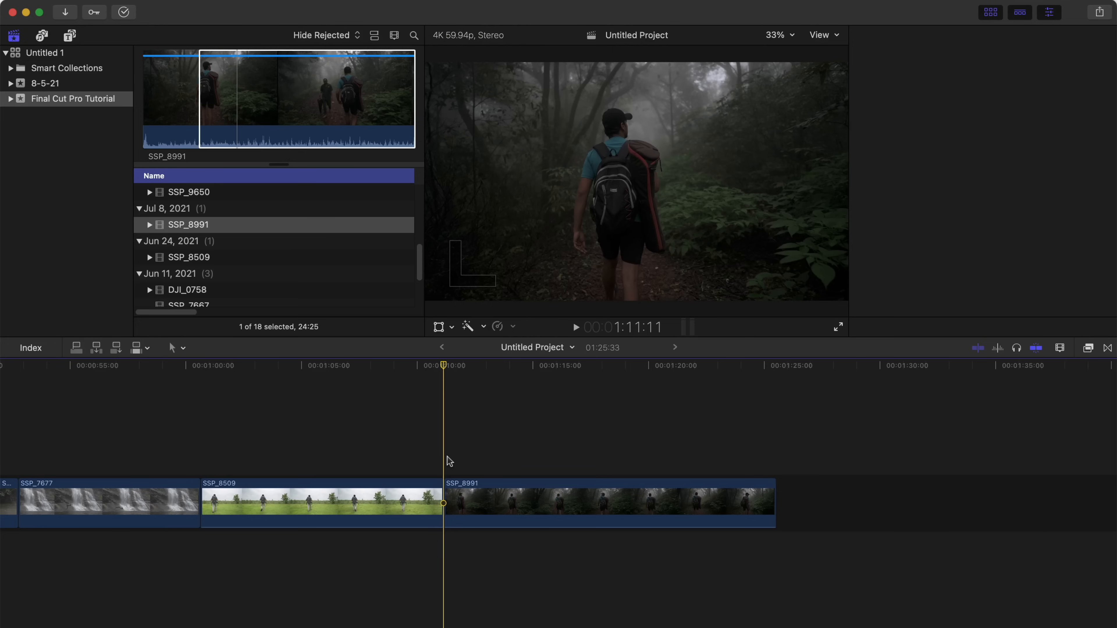
Play SSP_8991 up to 00:01:16:43 and open the color correction controls for that clip.
key(super+4)
key(space)
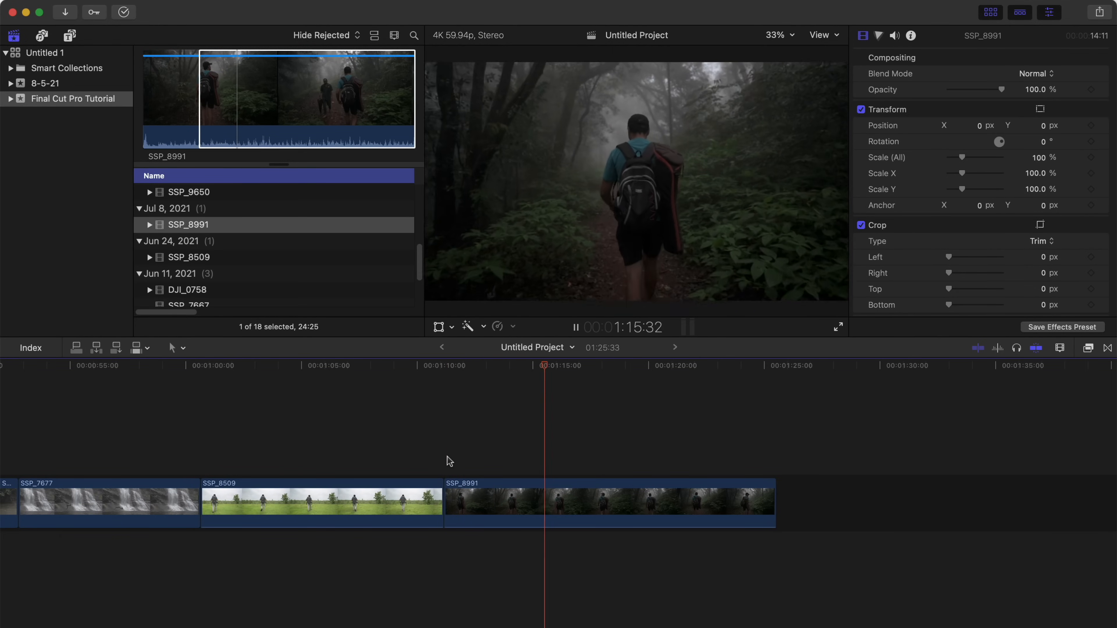
key(space)
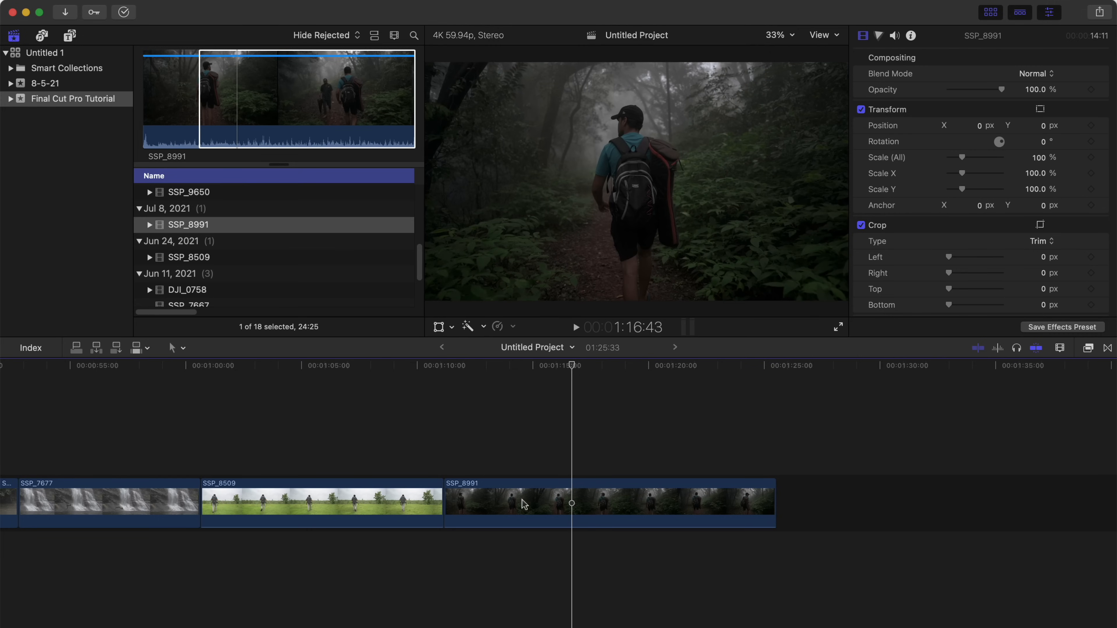
click(571, 511)
key(super+6)
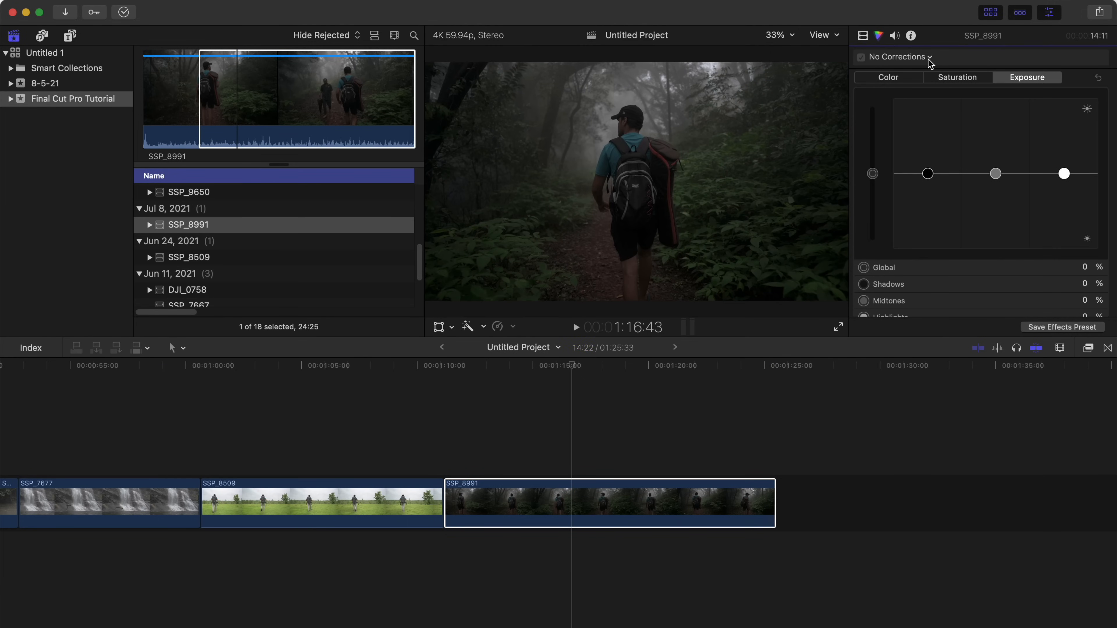
Try brighter highlights and a shadow tint of 181° at -12% on SSP_8991 with the Color Board.
drag(1064, 174, 1063, 146)
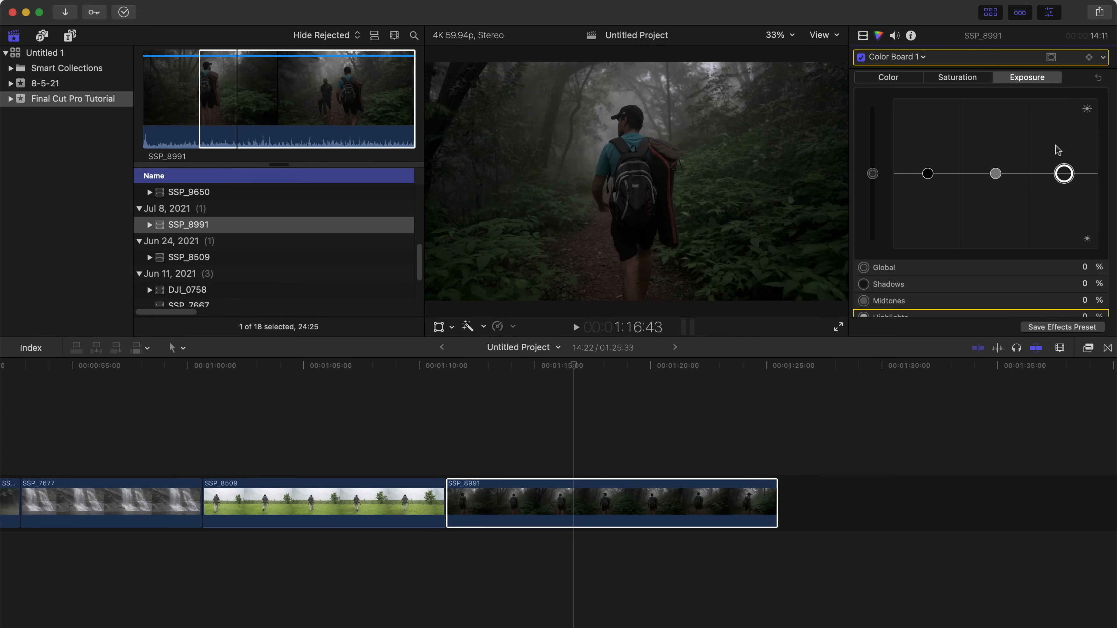
click(950, 82)
click(903, 83)
click(981, 178)
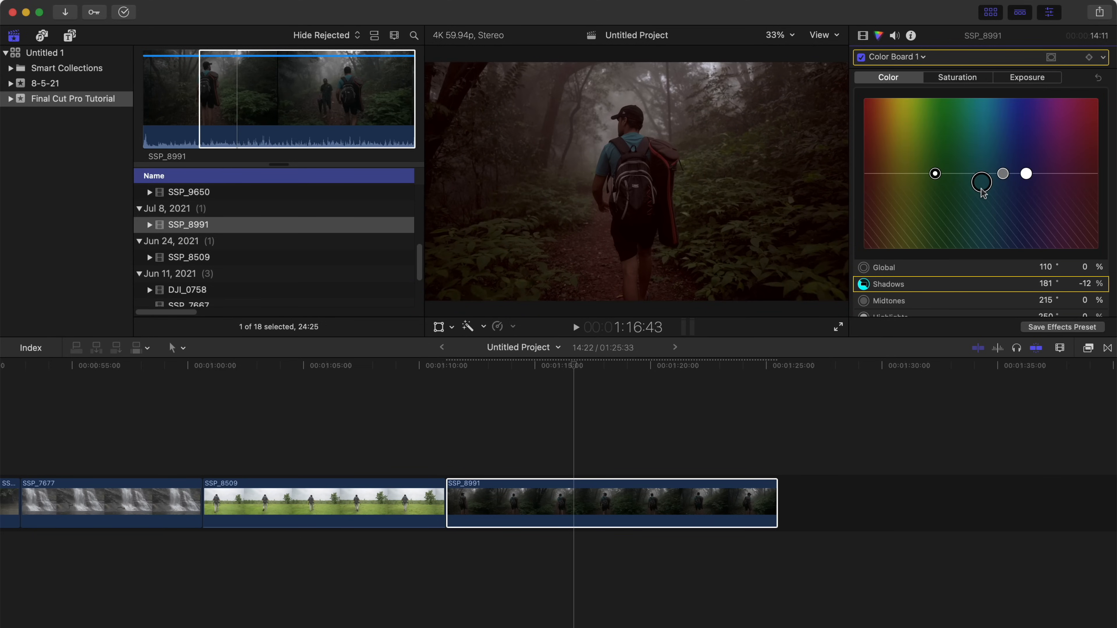
Try the global saturation, shadows exposure at -3% and midtones exposure at 4% on SSP_8991, and reset the Color Board.
click(948, 79)
click(873, 174)
click(995, 80)
drag(928, 173, 927, 176)
click(996, 173)
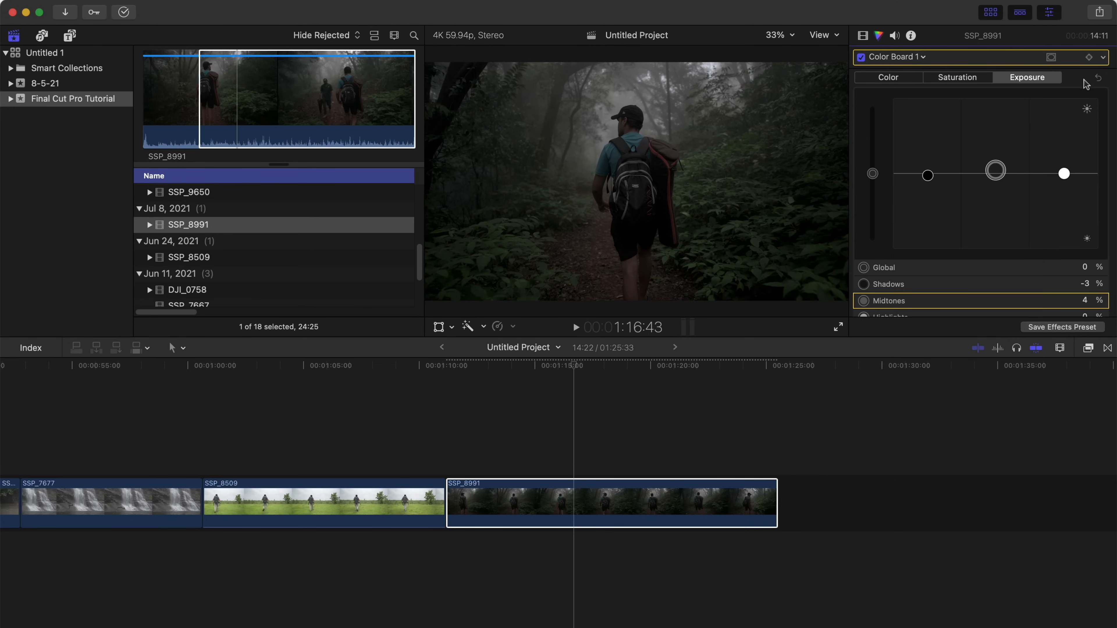
click(950, 80)
click(889, 77)
click(1028, 77)
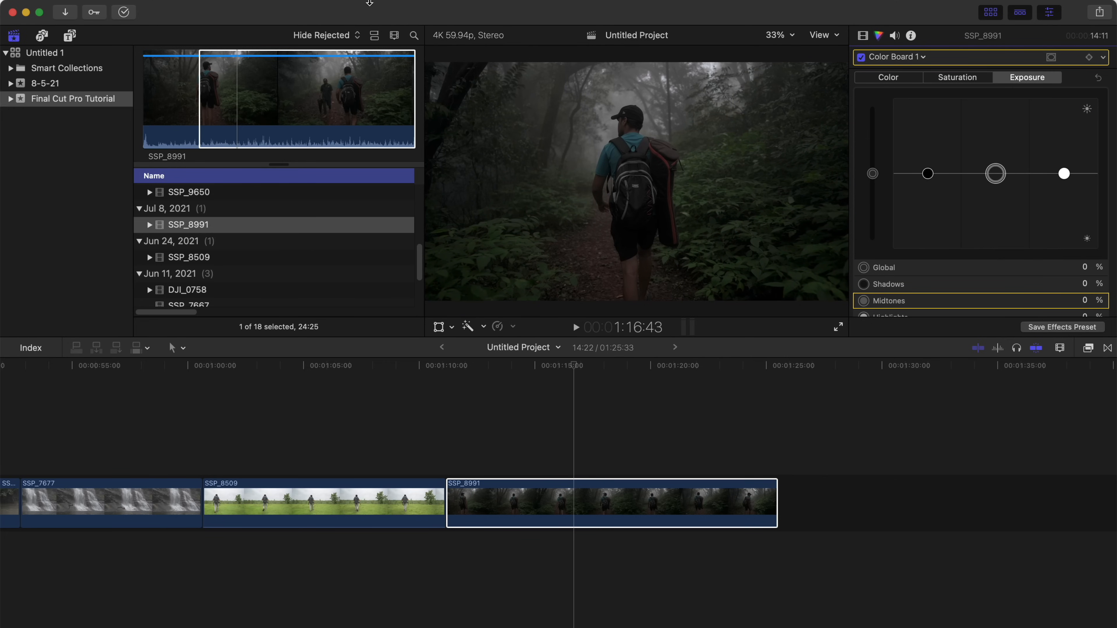
Switch the workspace to Color & Effects.
click(365, 1)
mouse_move(374, 171)
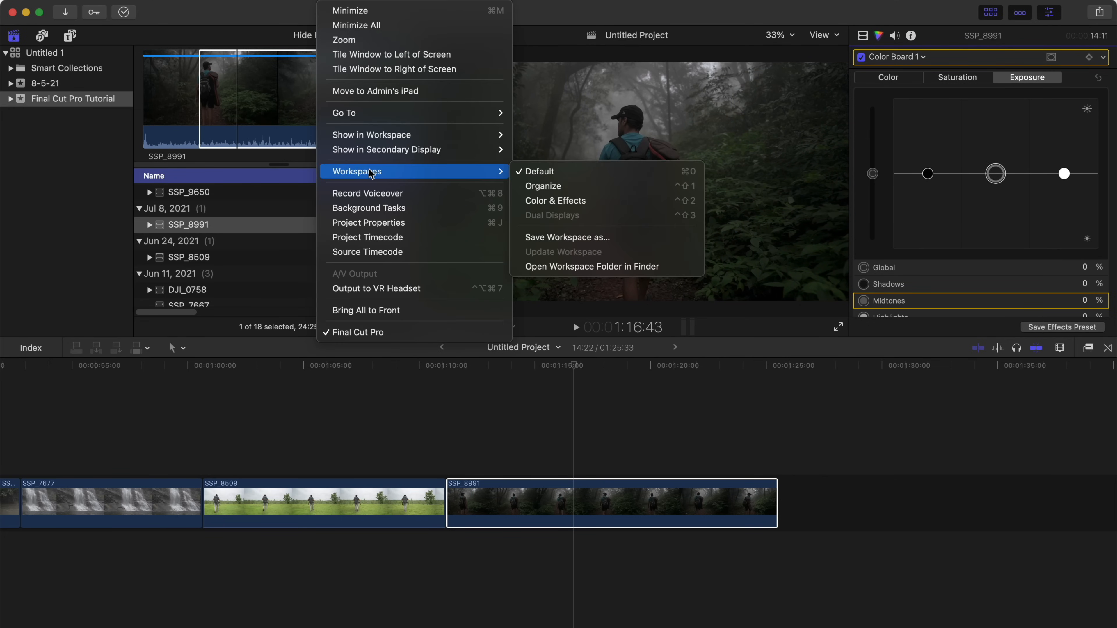
click(527, 206)
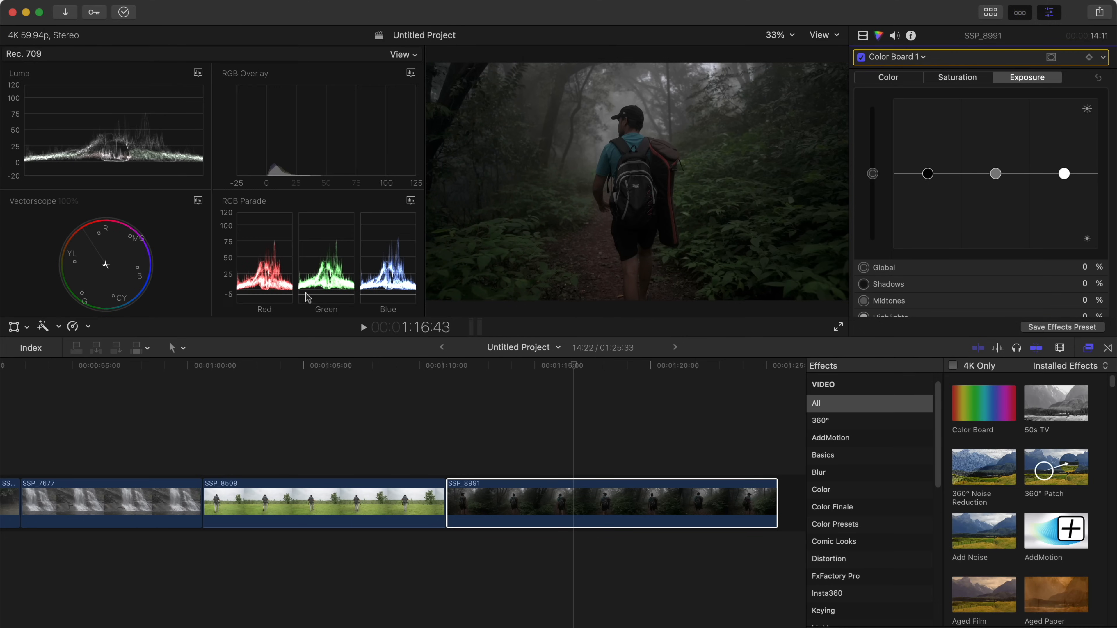
Set the exposure of SSP_8991 to shadows -3%, midtones 2% and highlights about 25%.
drag(928, 173, 932, 178)
drag(1064, 174, 1064, 154)
drag(995, 174, 991, 174)
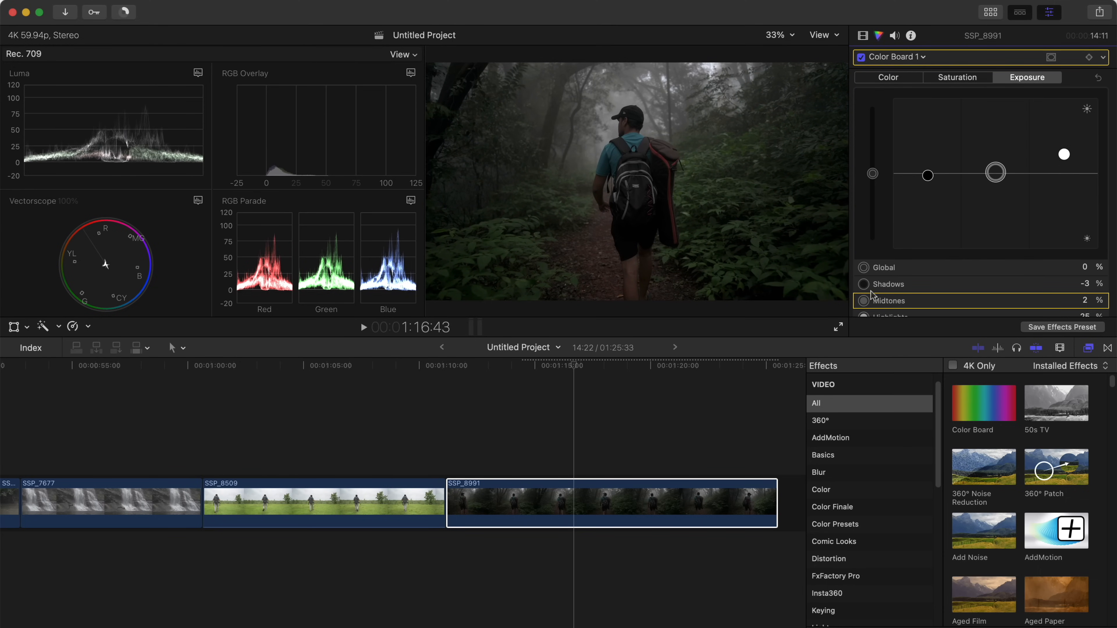
Add a second Color Board and Hue/Saturation Curves to SSP_8991, and try and reset the Hue vs Hue curve.
click(897, 62)
click(901, 123)
click(900, 57)
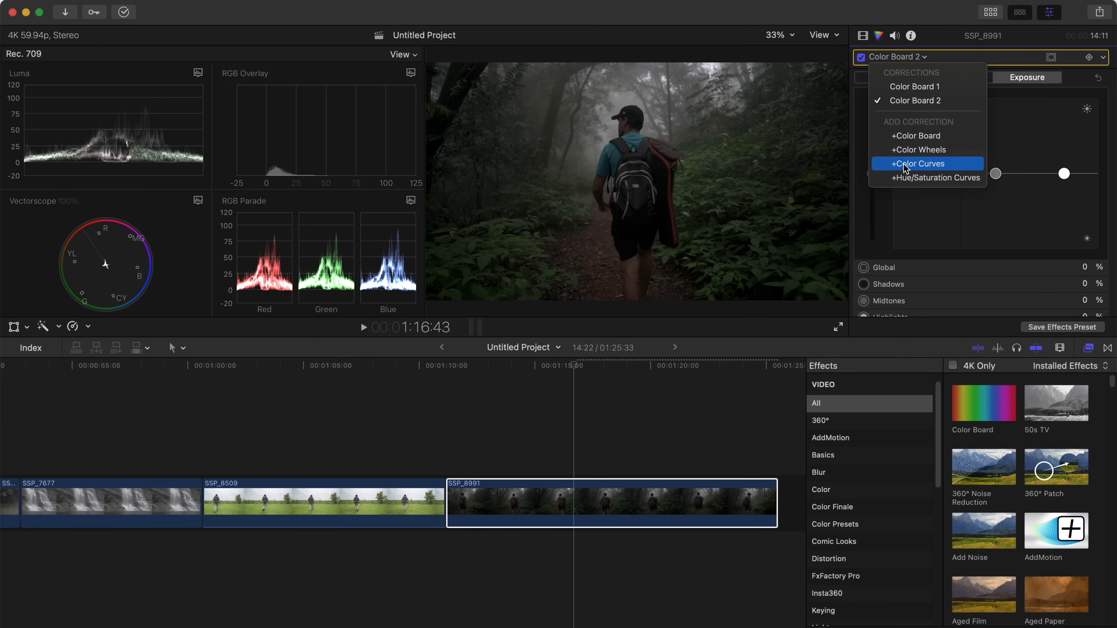
click(915, 178)
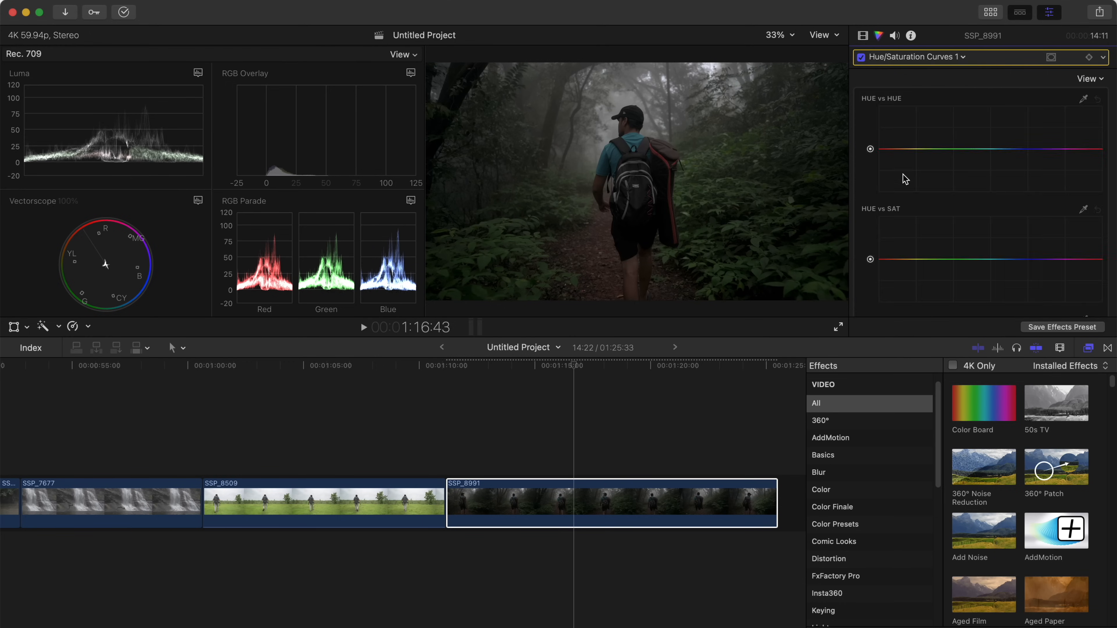
click(905, 161)
click(1099, 100)
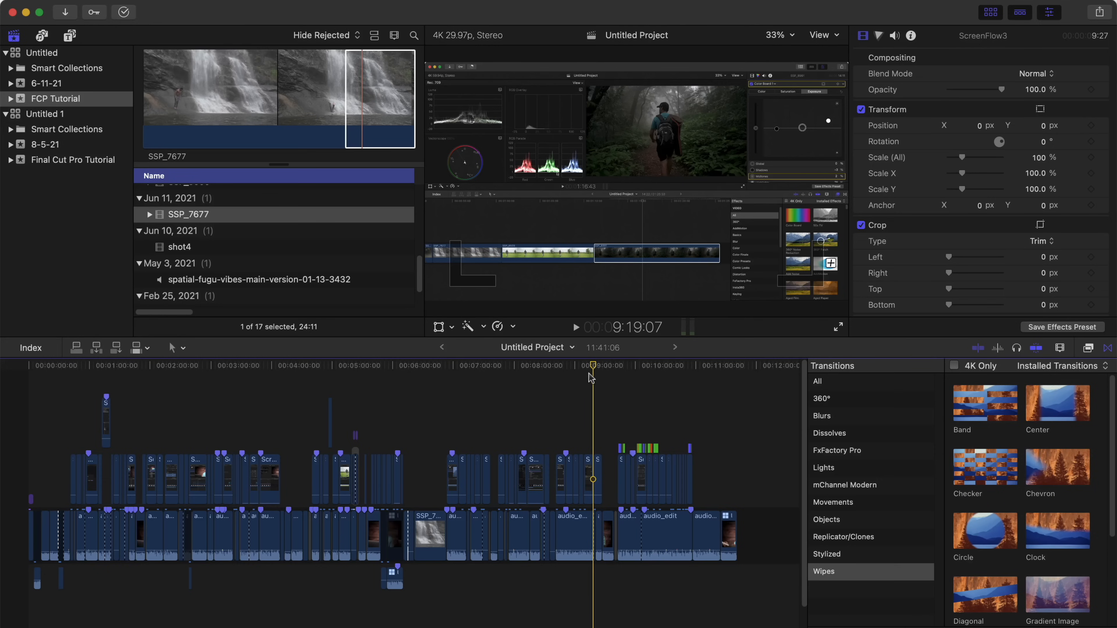
Start a Master File export of Untitled Project with Computer as the format.
click(116, 6)
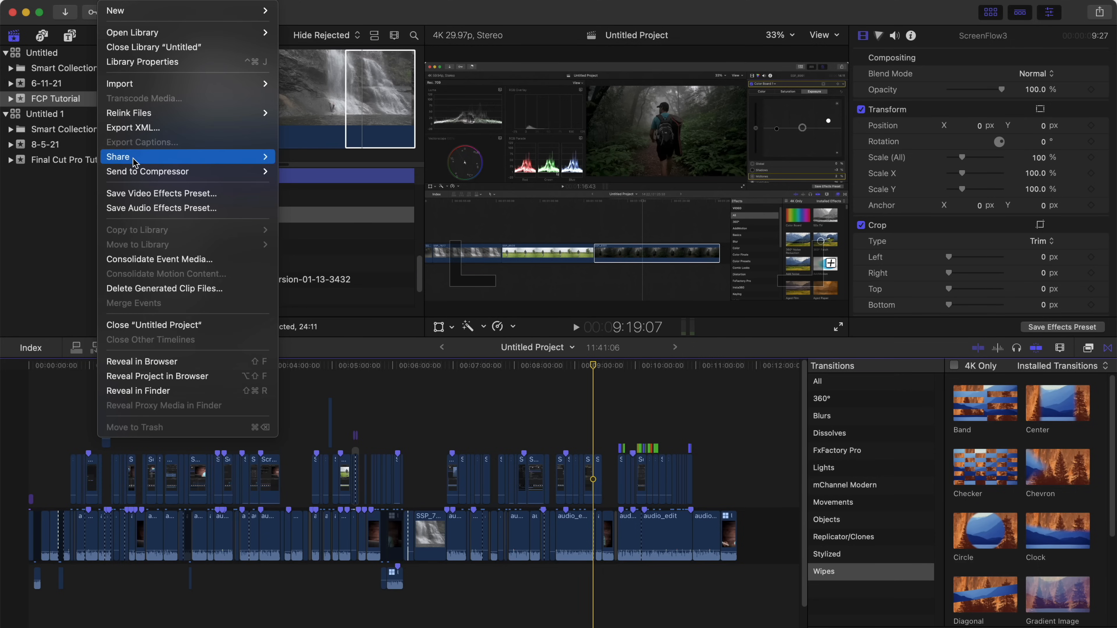
mouse_move(136, 158)
click(339, 172)
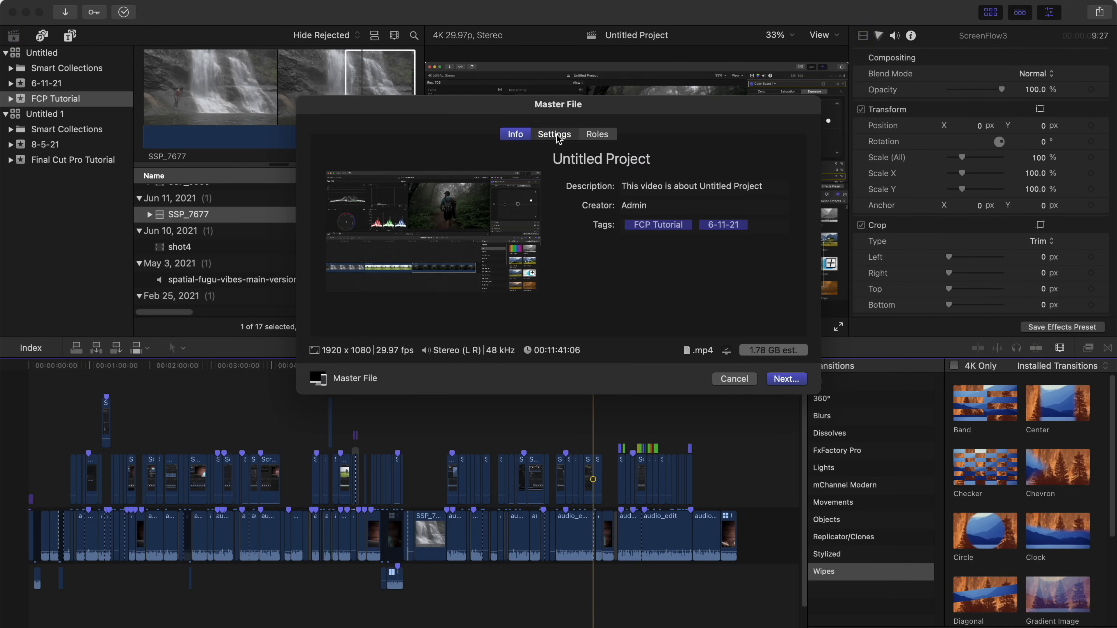
click(555, 134)
click(650, 188)
click(648, 190)
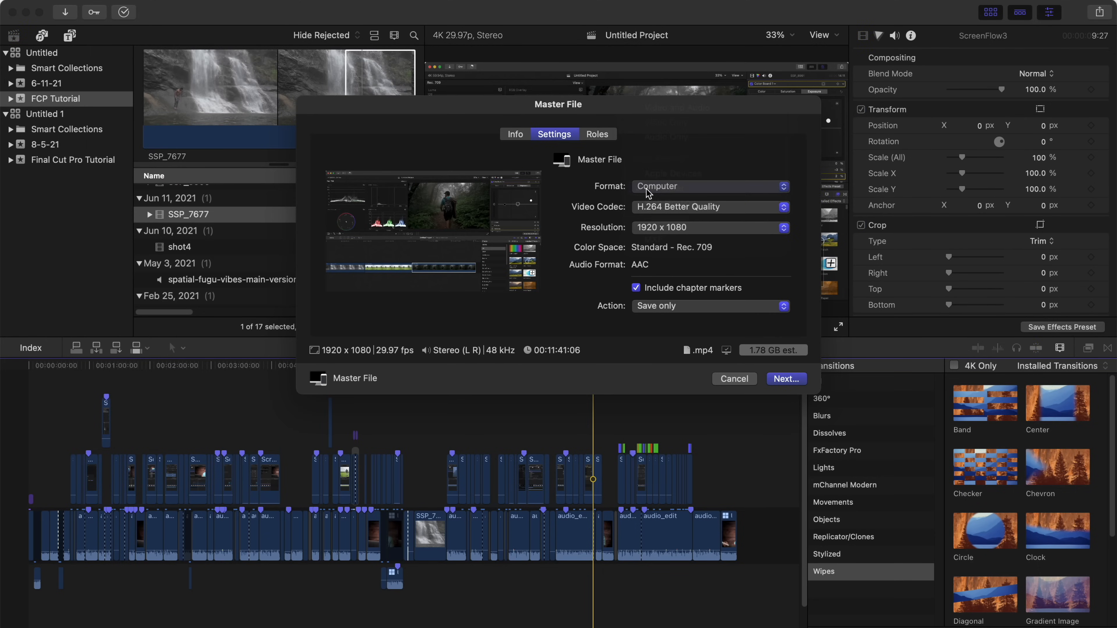
Choose H.264 Better Quality at 3840 x 2160 and save the export as Untitled Project in the FCPX Tutorial folder.
click(655, 211)
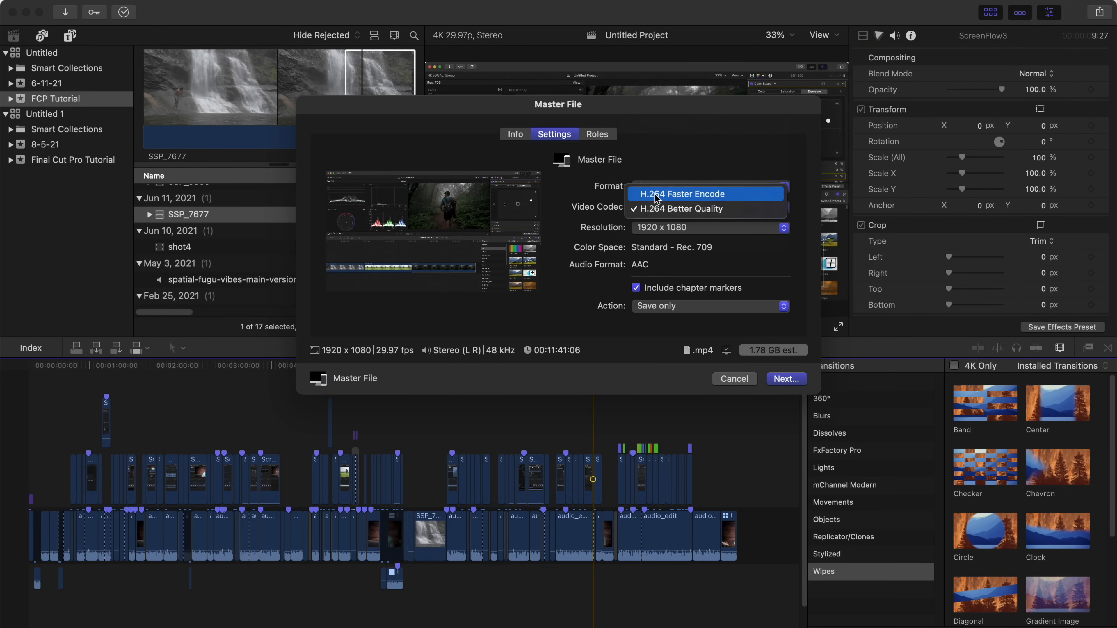
click(655, 208)
click(656, 227)
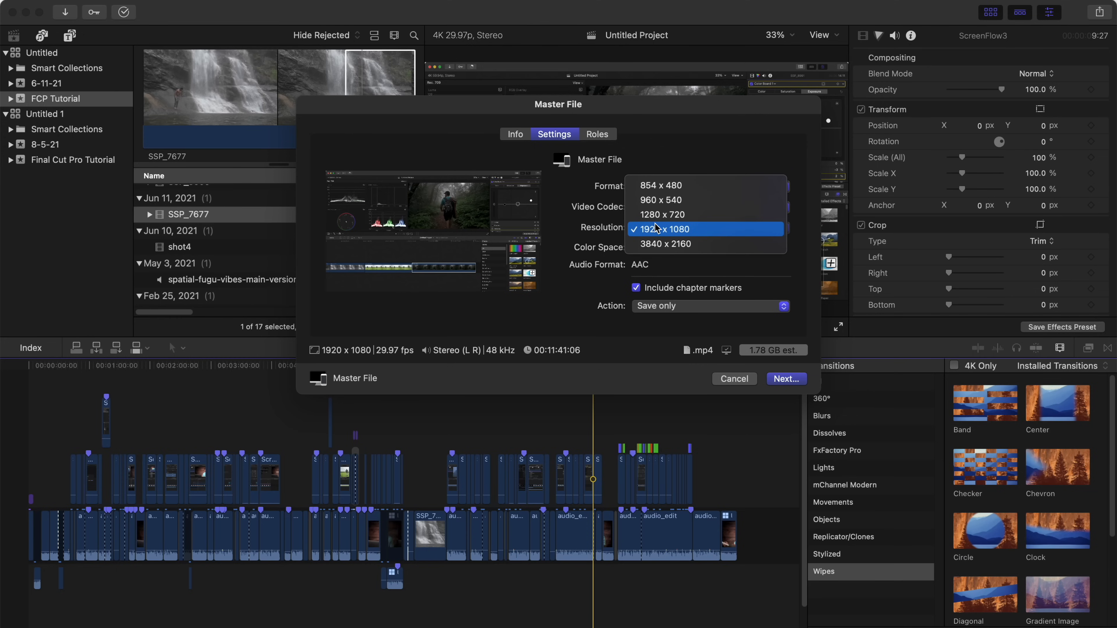
click(660, 245)
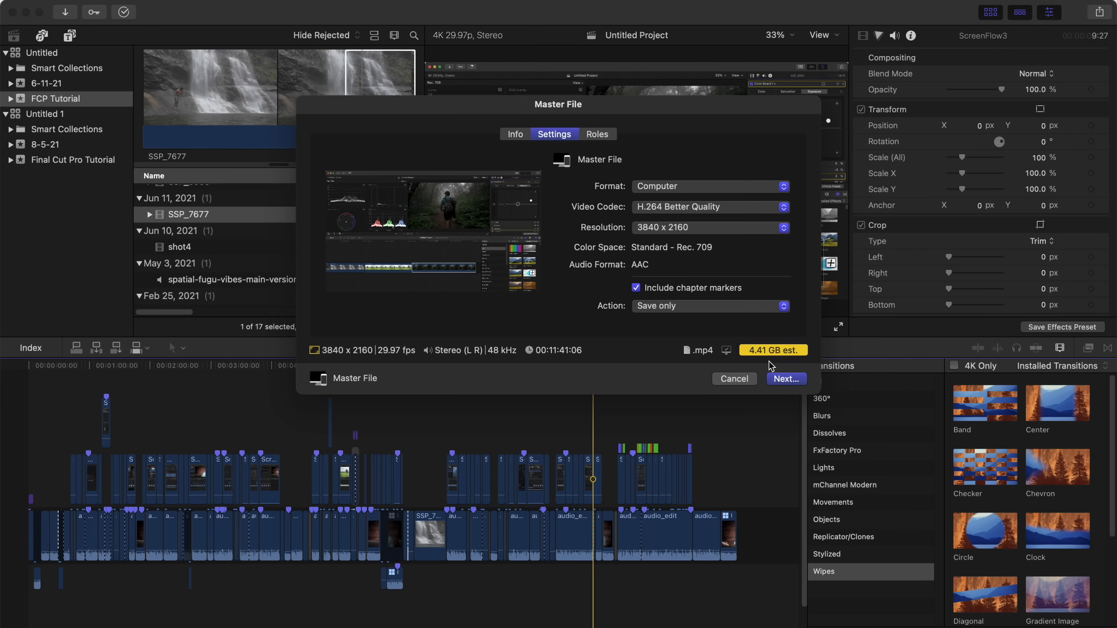
click(779, 380)
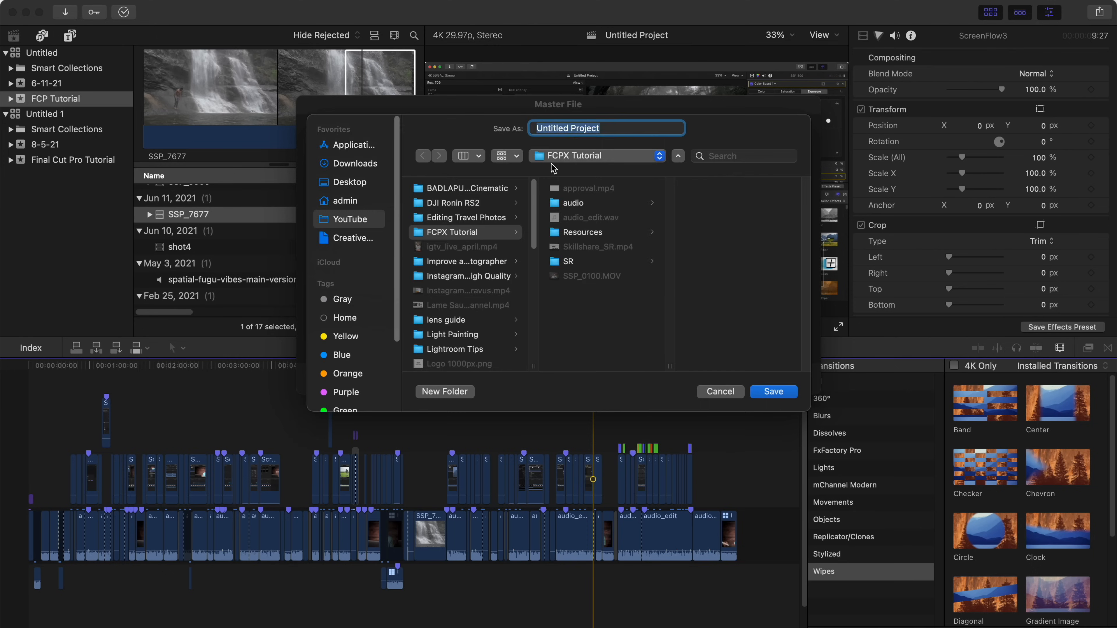
click(768, 393)
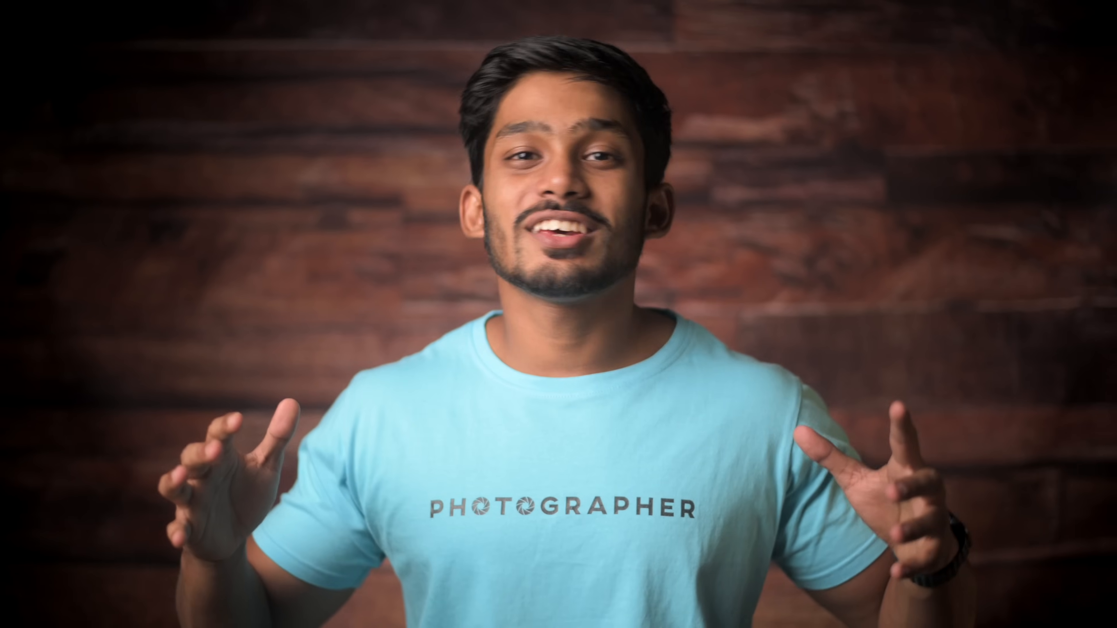